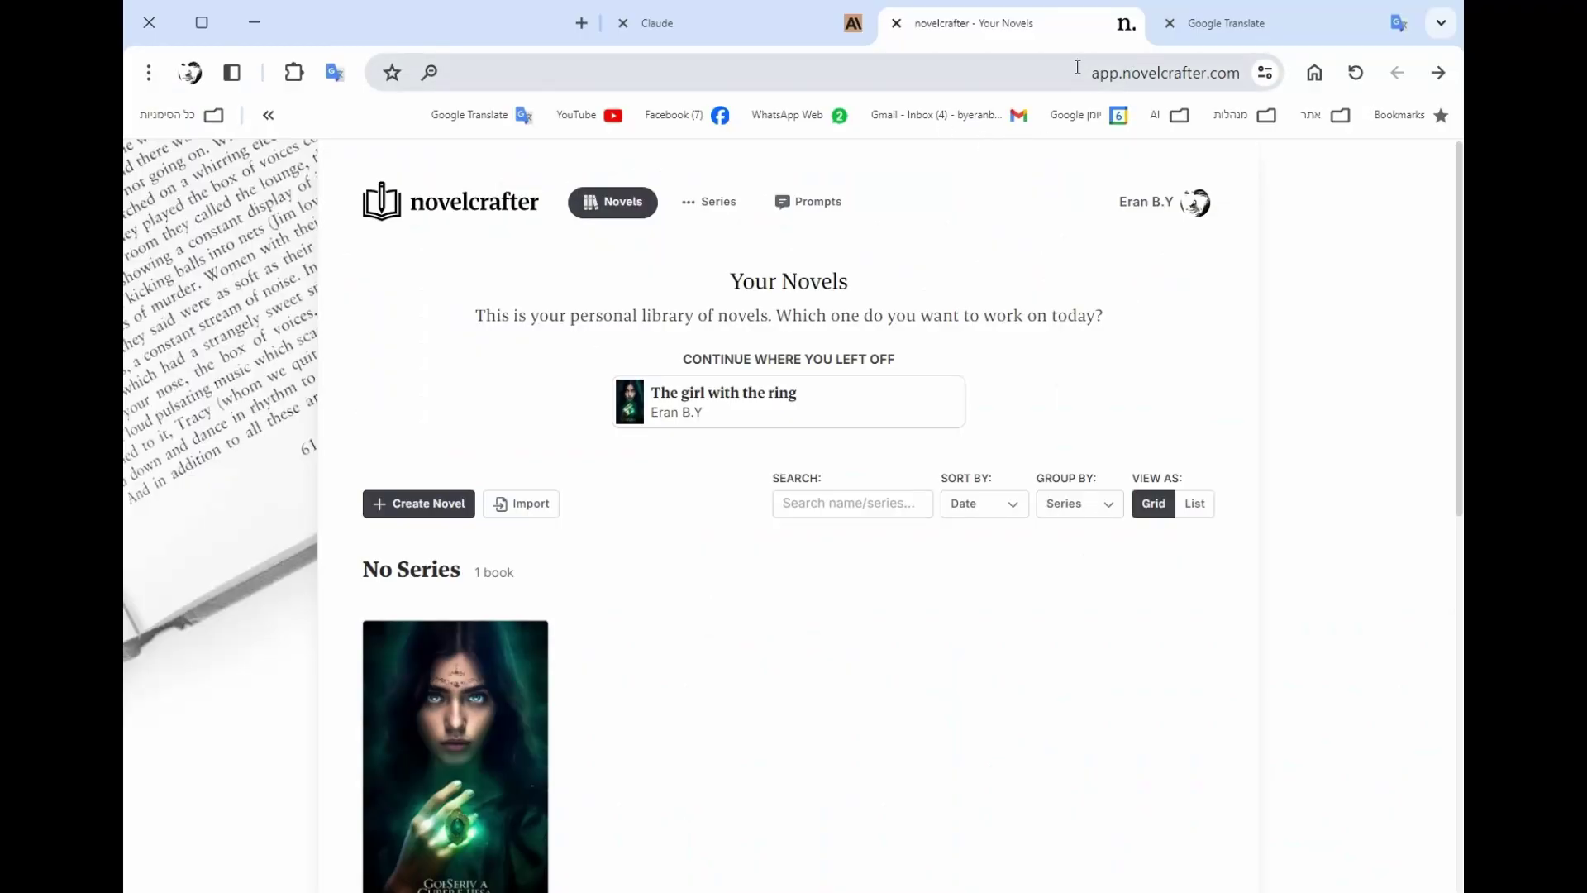
# - Open Settings from the account menu to view AI Credentials with OpenAI and OpenRouter connected
pyautogui.click(1074, 73)
pyautogui.click(1073, 73)
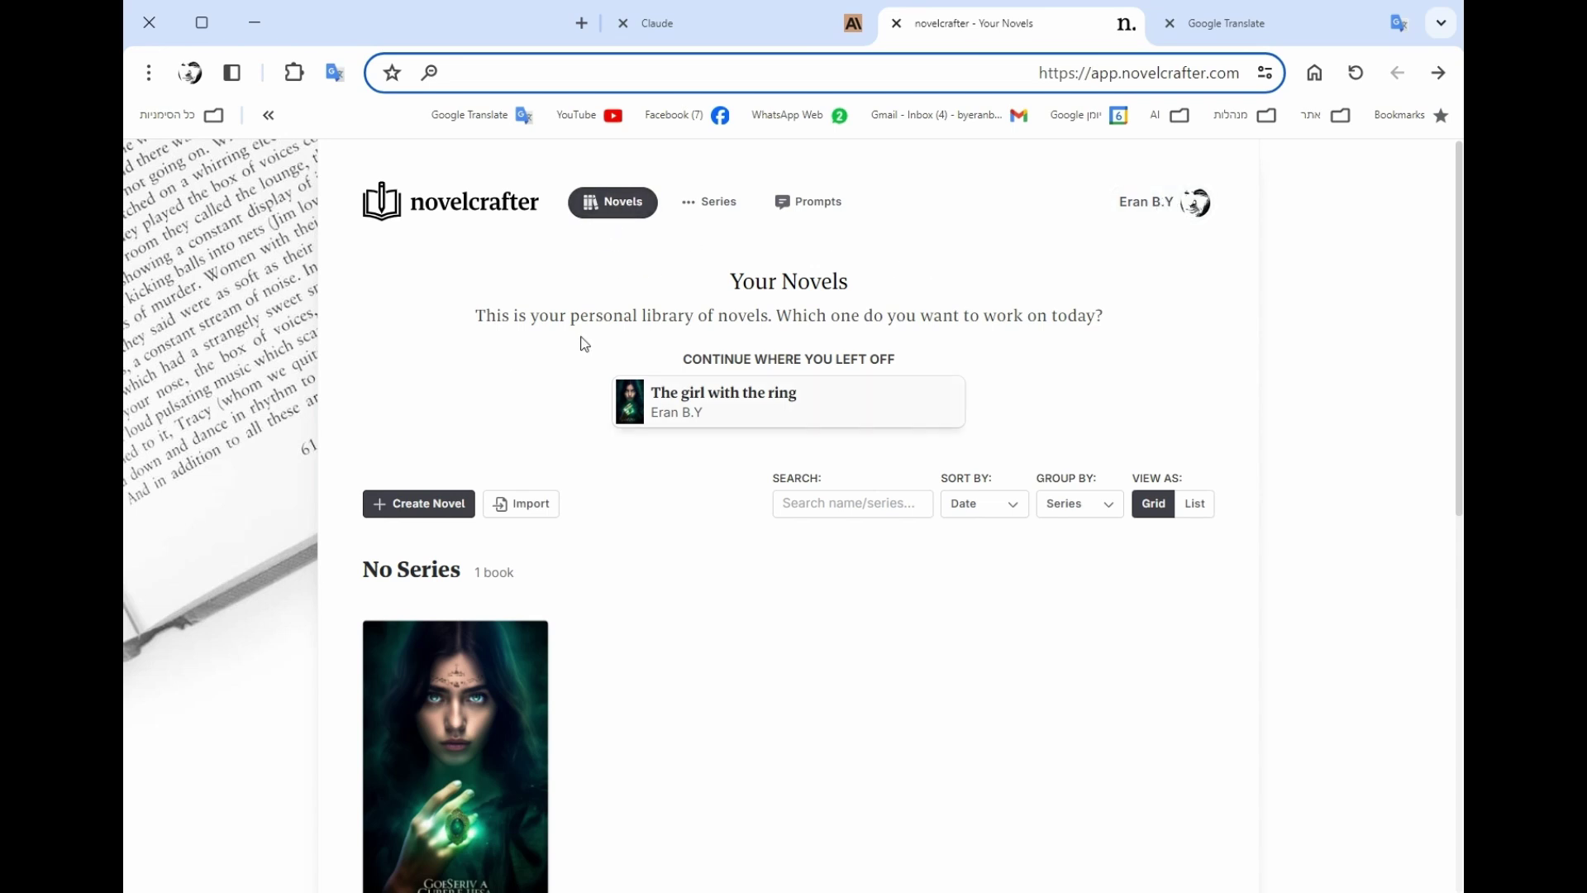
pyautogui.scroll(-5, 592, 478)
pyautogui.scroll(5, 592, 478)
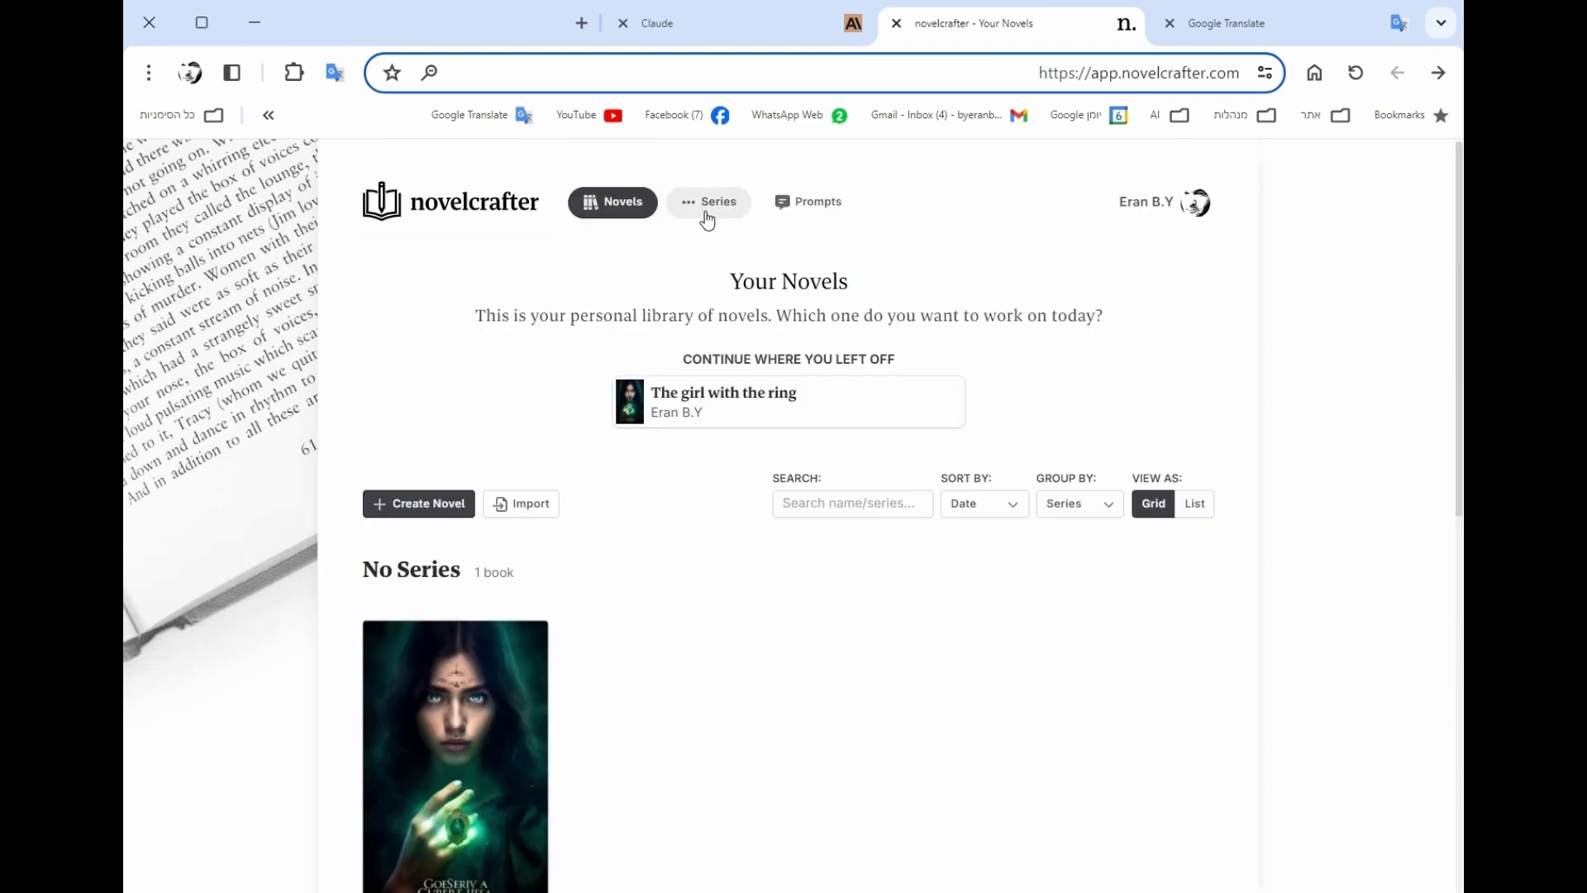
pyautogui.click(1167, 203)
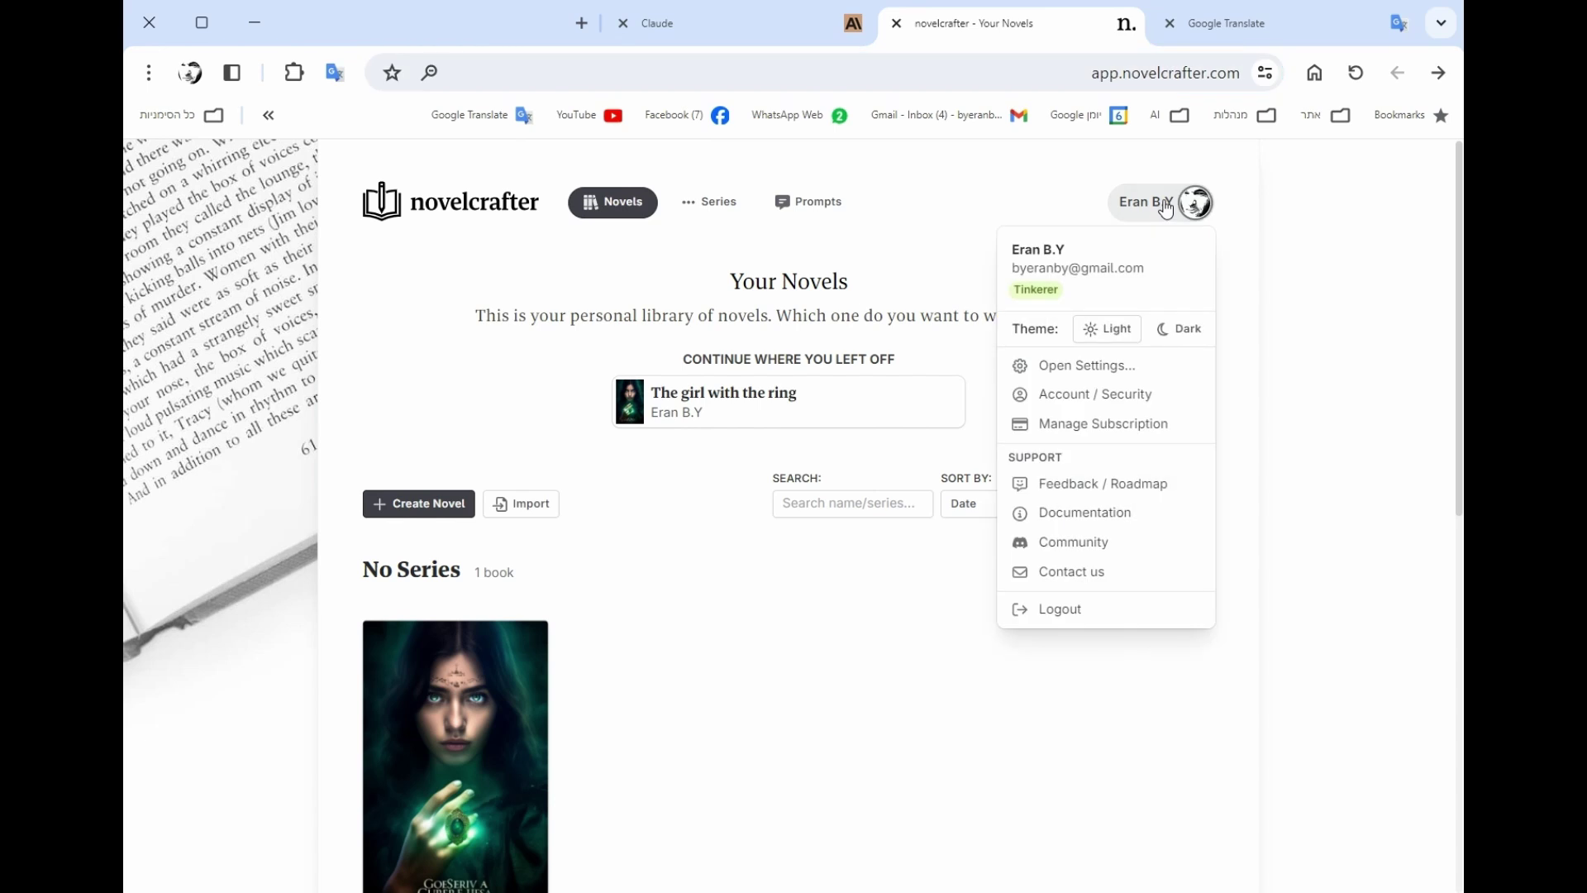
pyautogui.click(1069, 367)
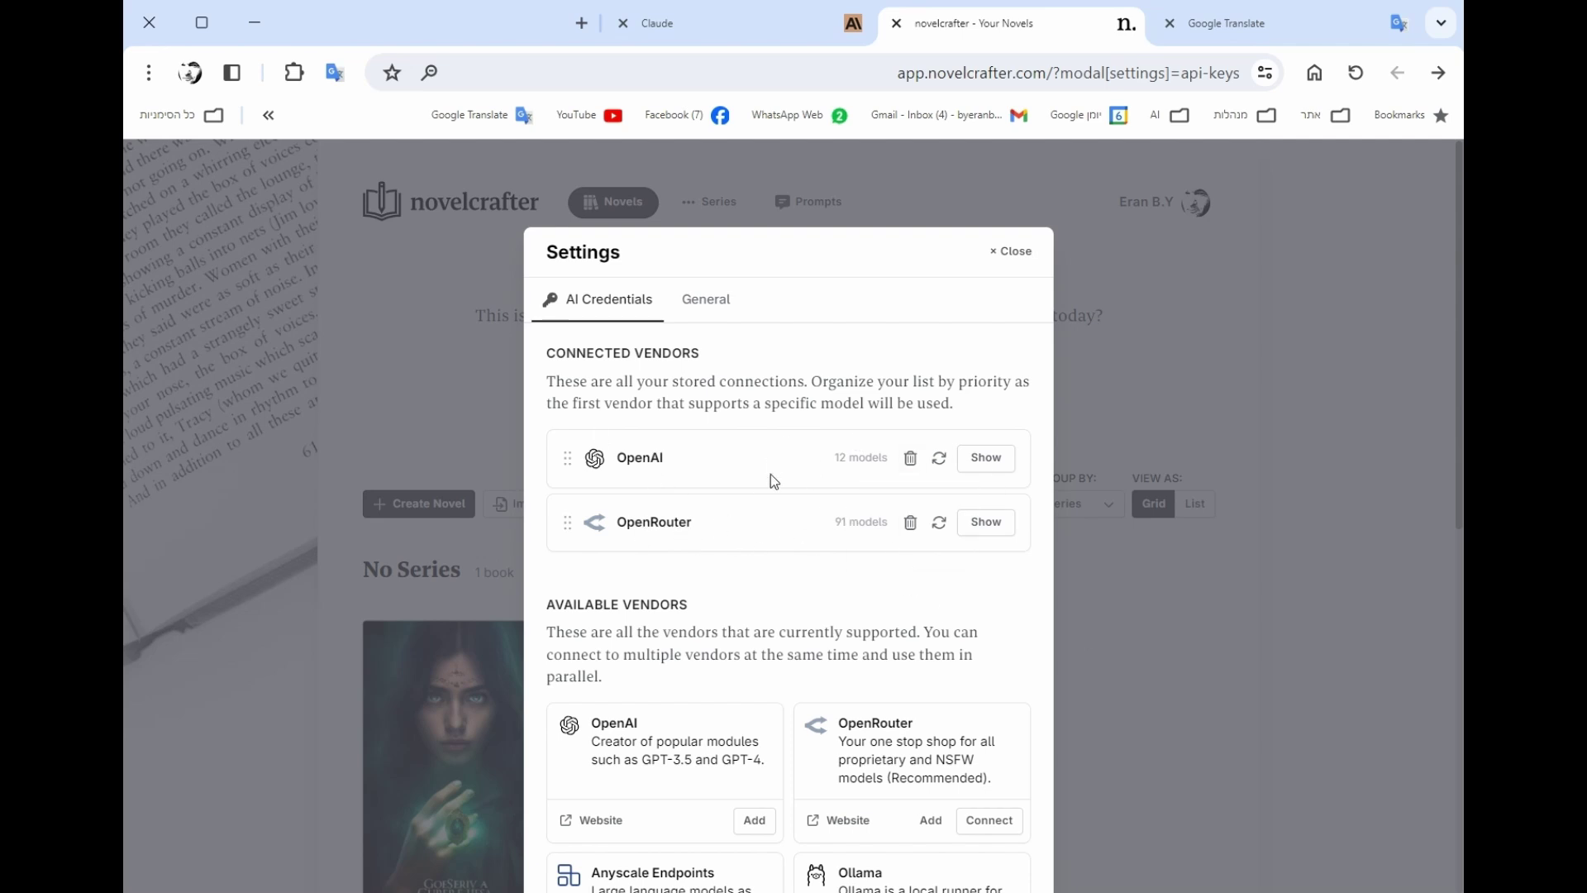
# - Close Settings and open The girl with the ring from the library
pyautogui.click(1022, 261)
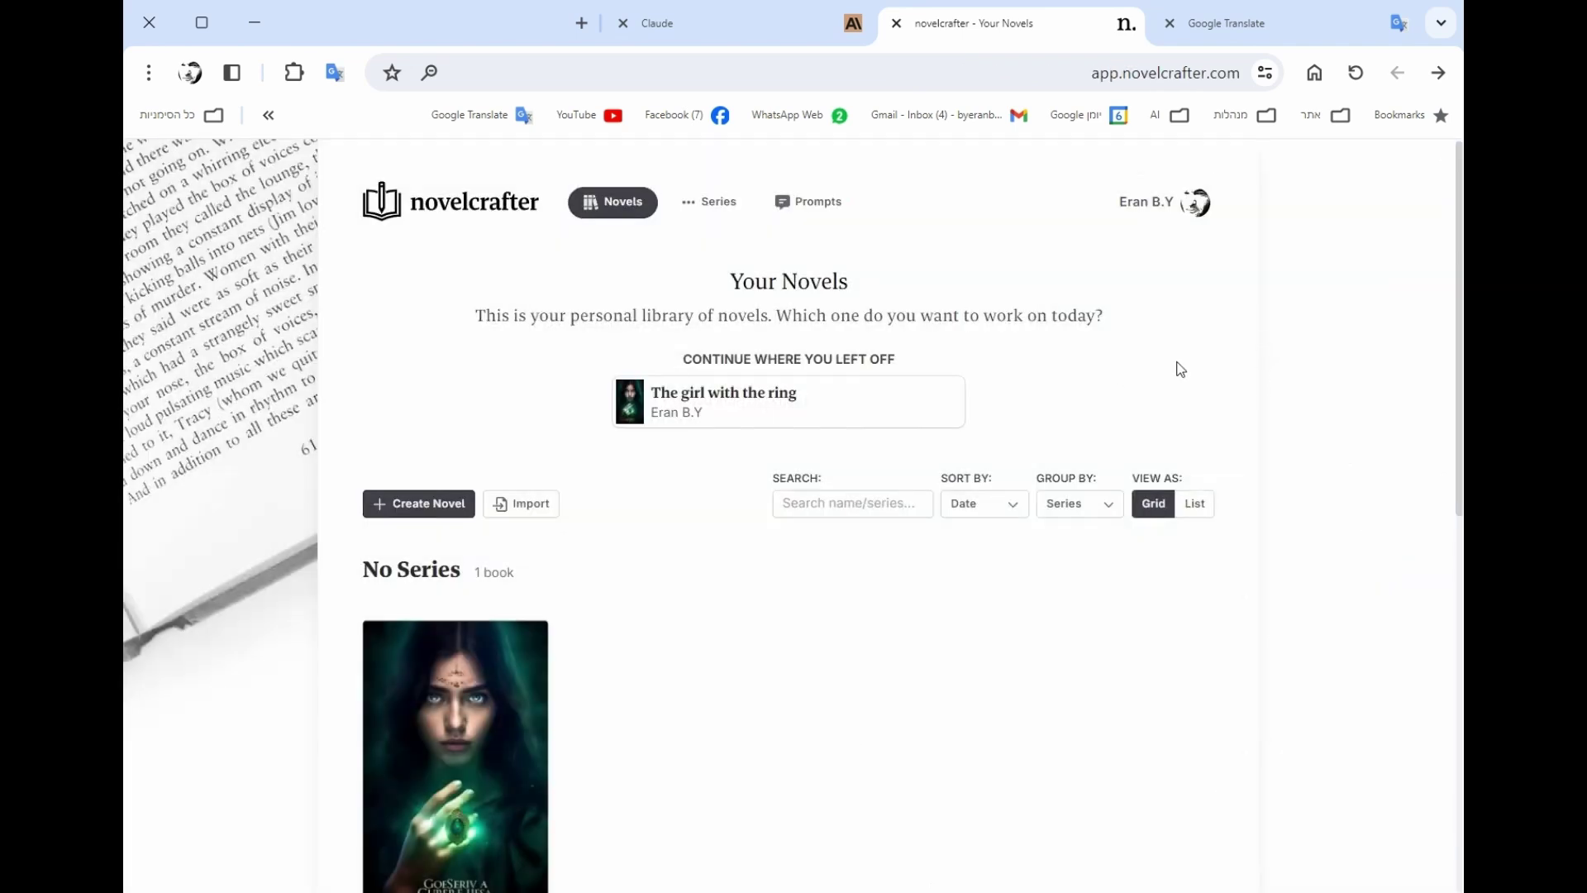
pyautogui.scroll(-3, 638, 562)
pyautogui.scroll(3, 642, 554)
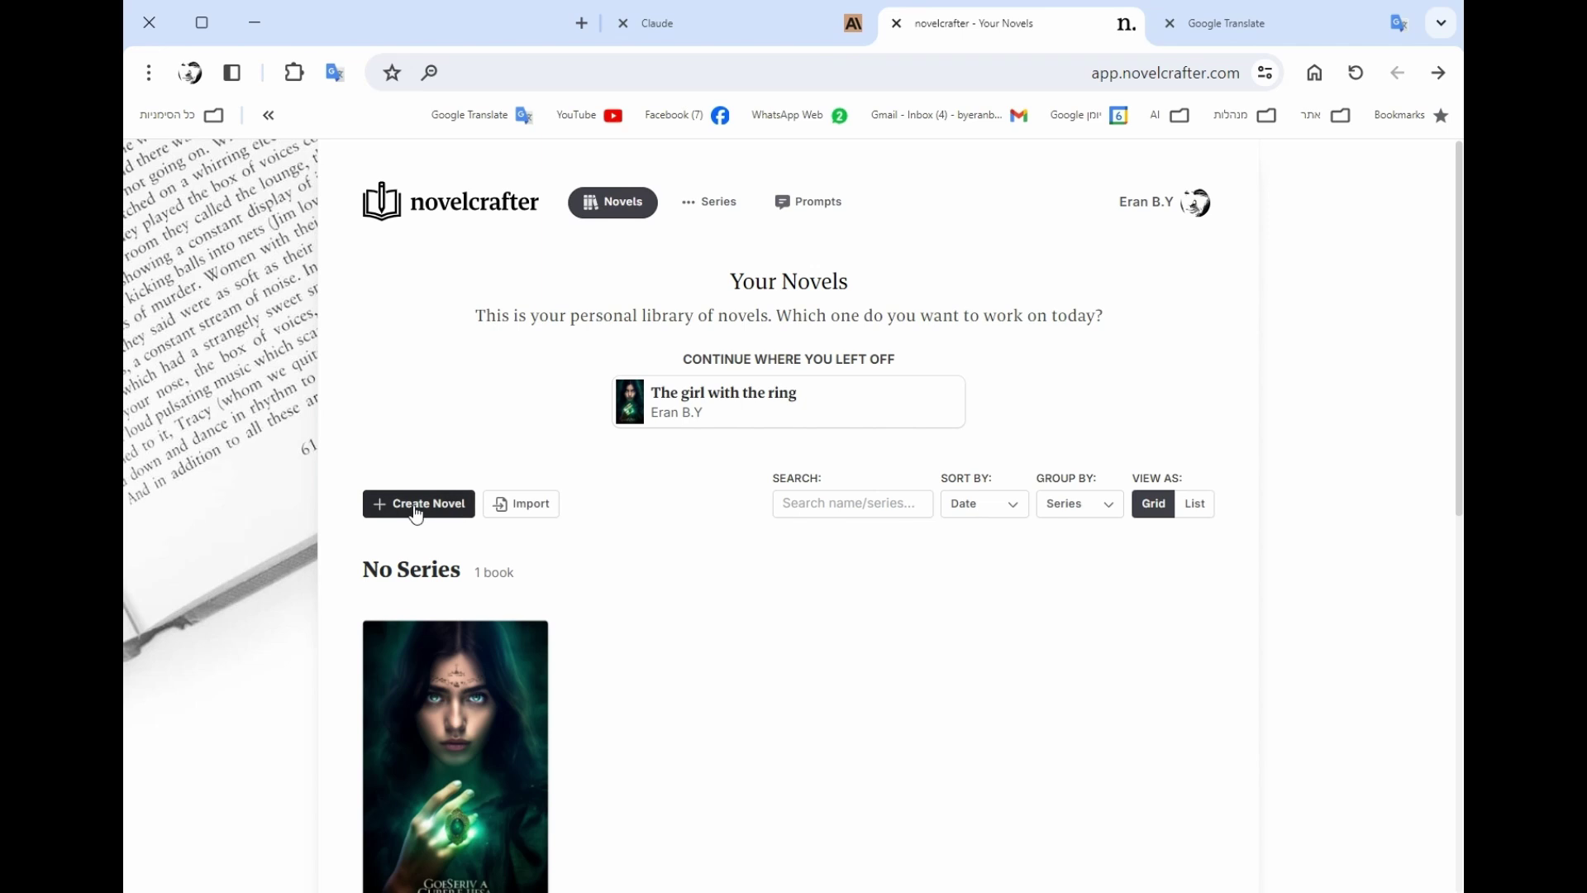
pyautogui.scroll(-3, 579, 529)
pyautogui.click(467, 513)
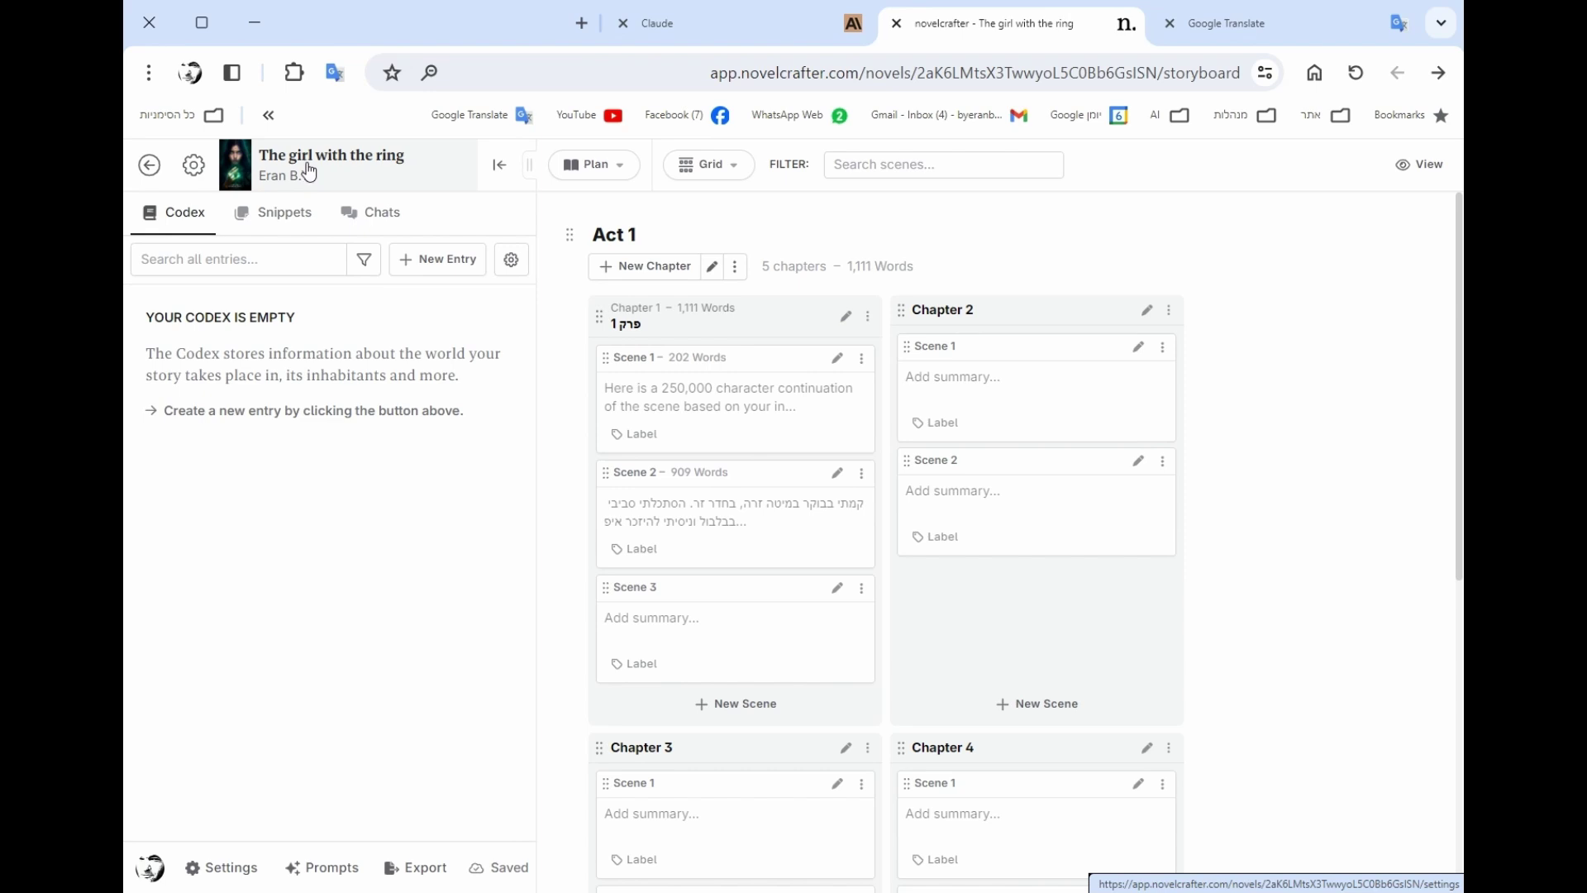
# - View the novel's Writing settings: Past tense, US English, 1st Person point of view
pyautogui.click(309, 171)
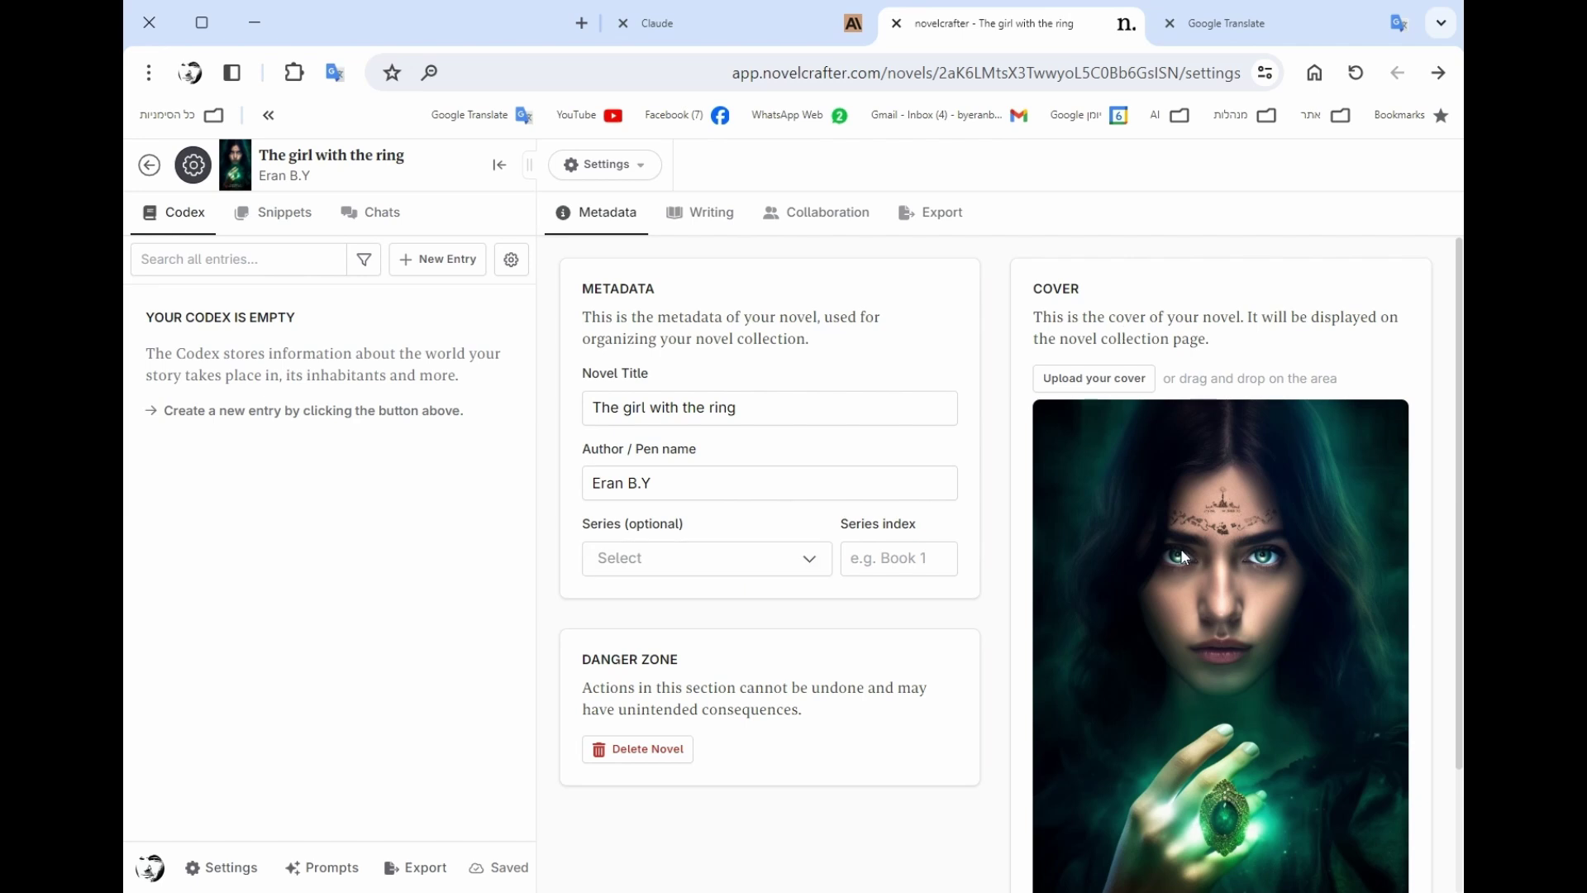
pyautogui.scroll(-2, 1211, 616)
pyautogui.scroll(2, 1211, 617)
pyautogui.click(714, 217)
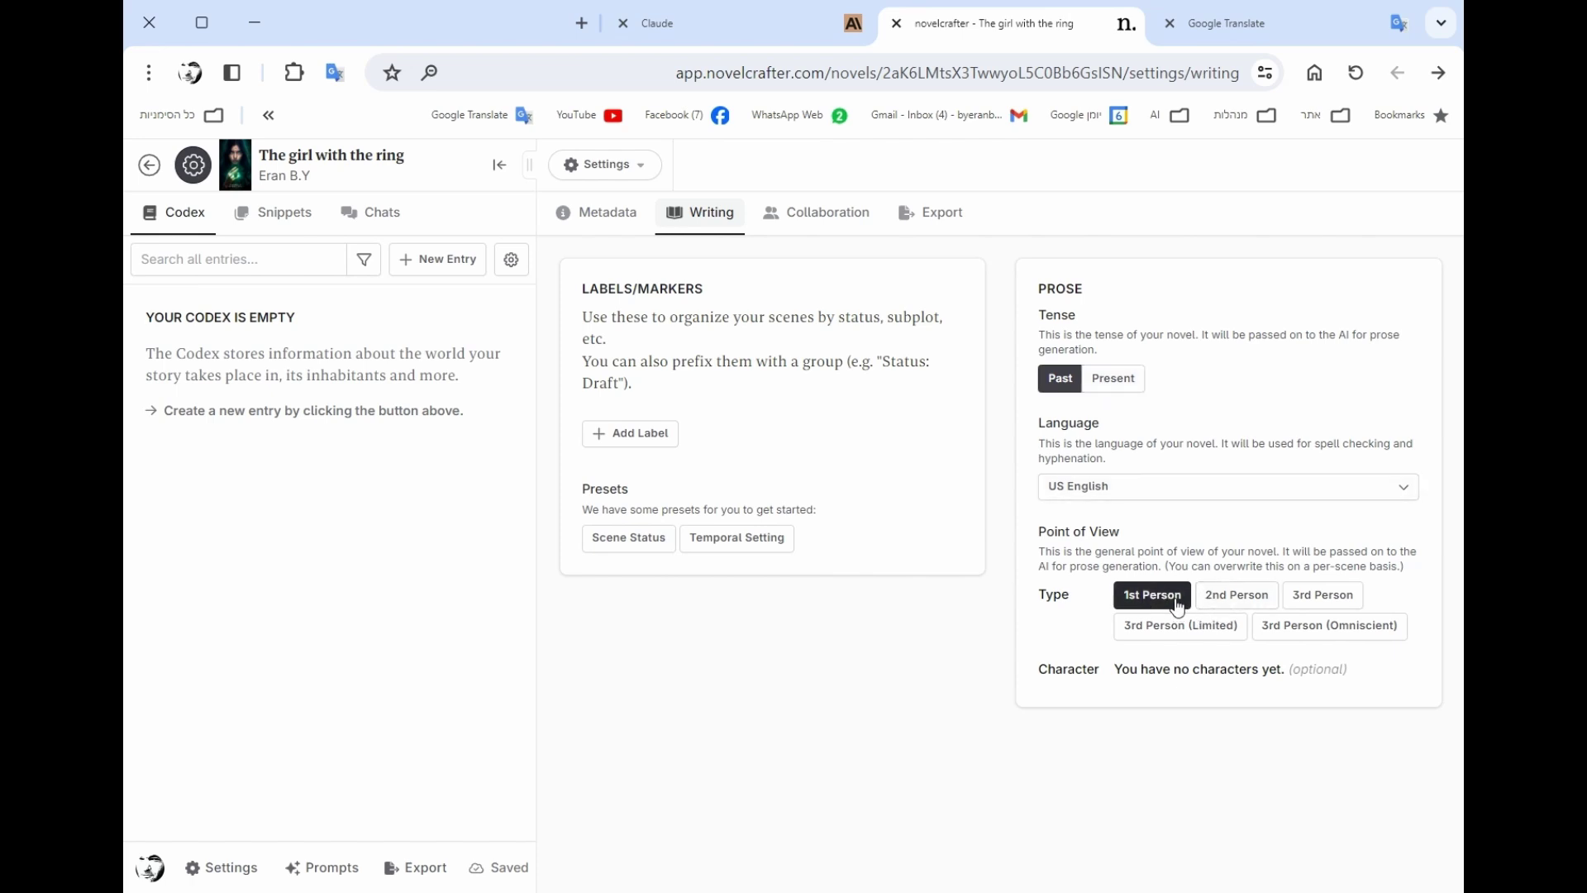
pyautogui.click(1162, 496)
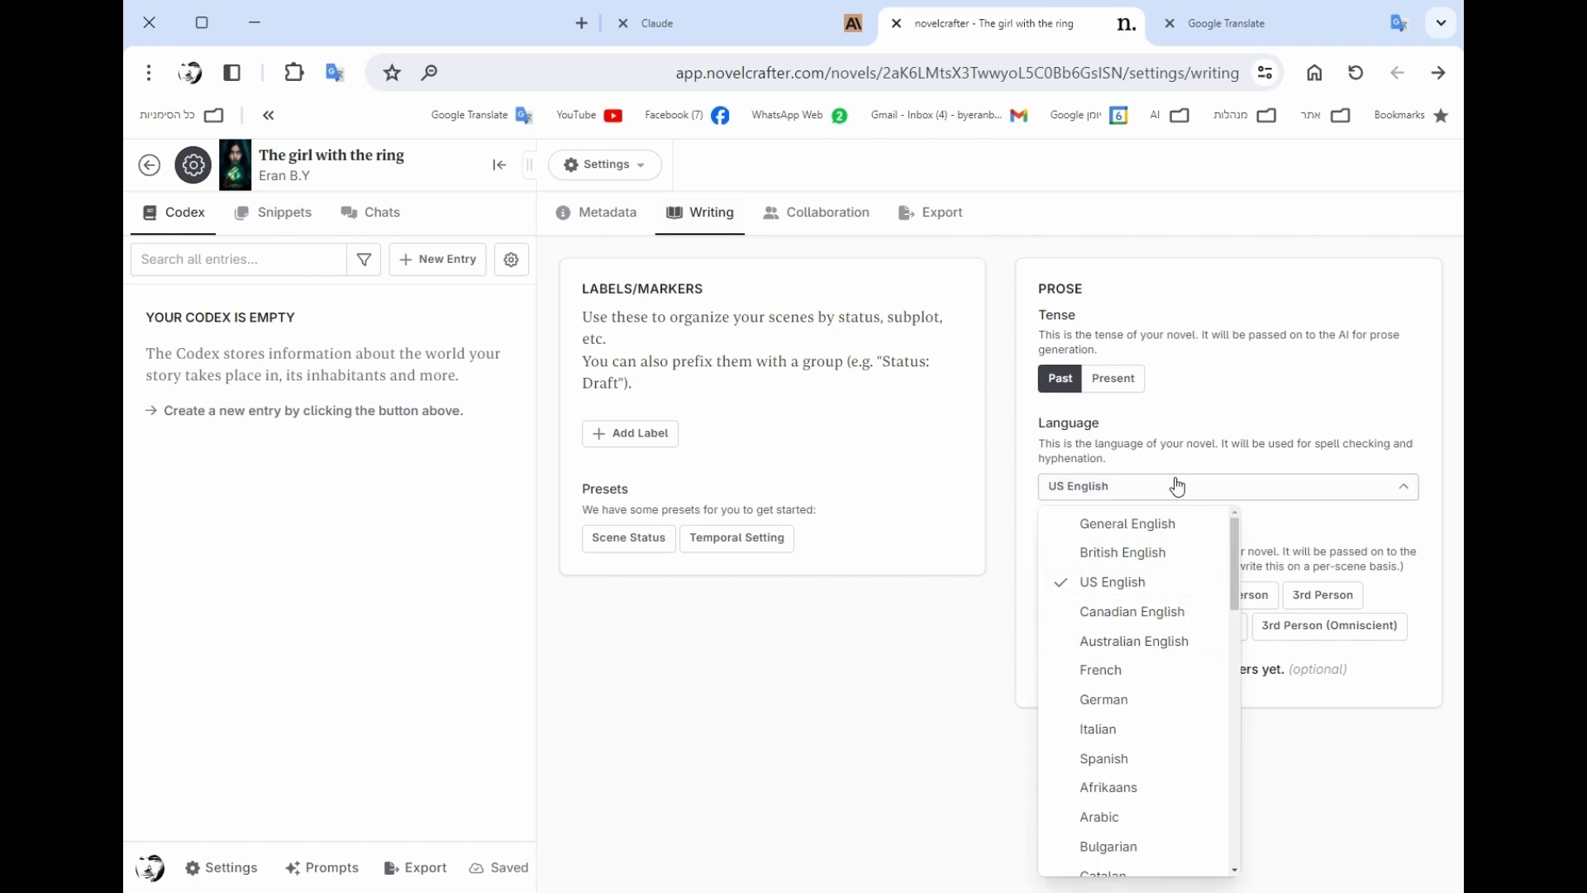
pyautogui.click(1178, 493)
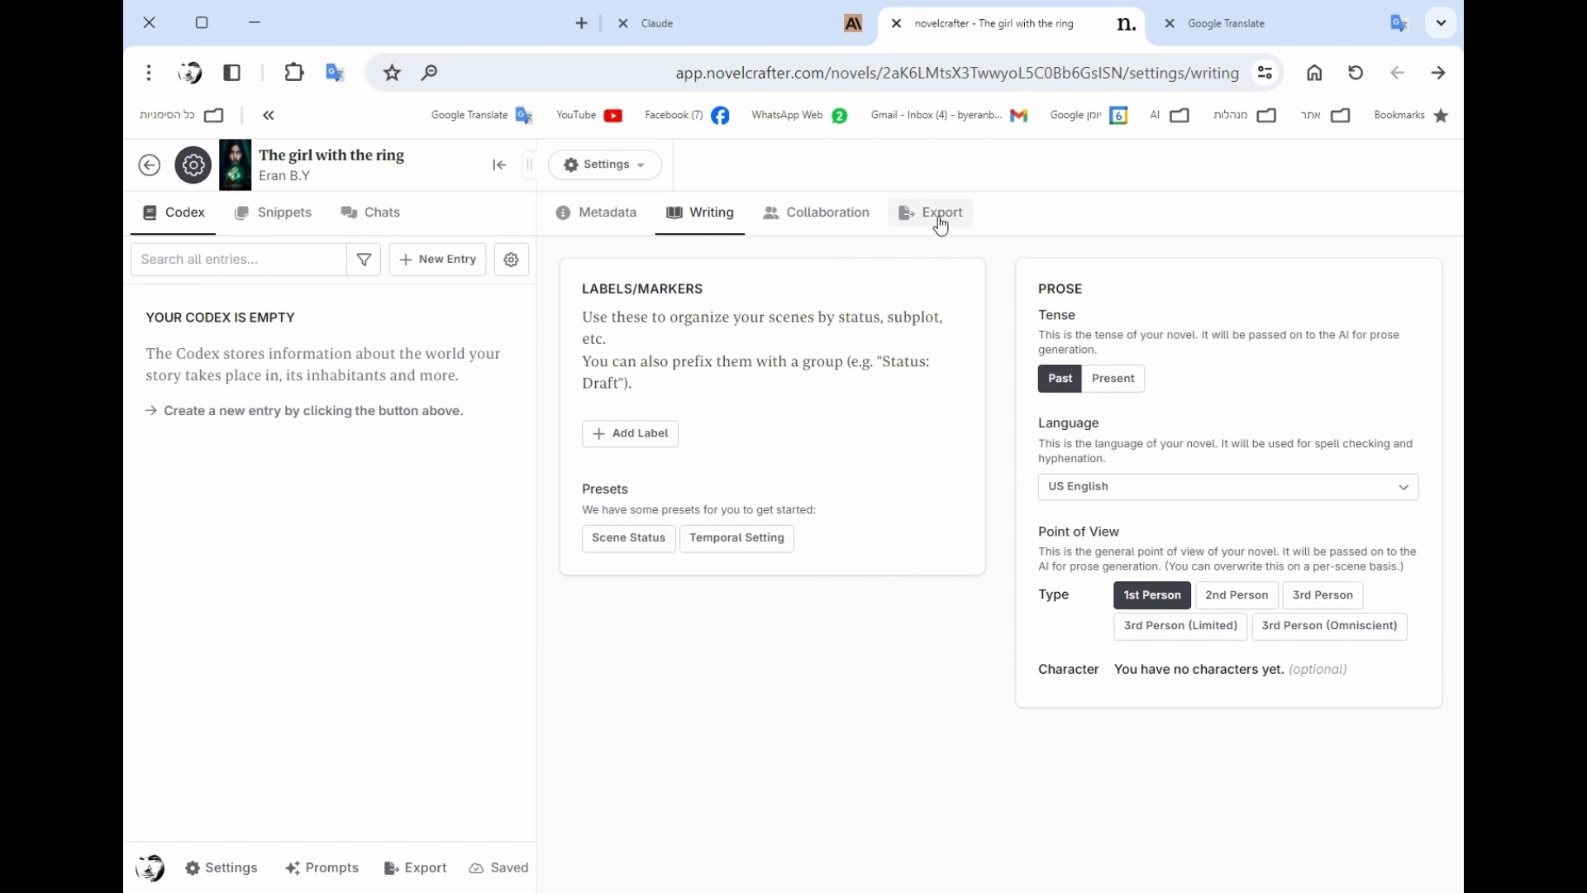
# - Return to the novel library and open Seven years
pyautogui.click(319, 177)
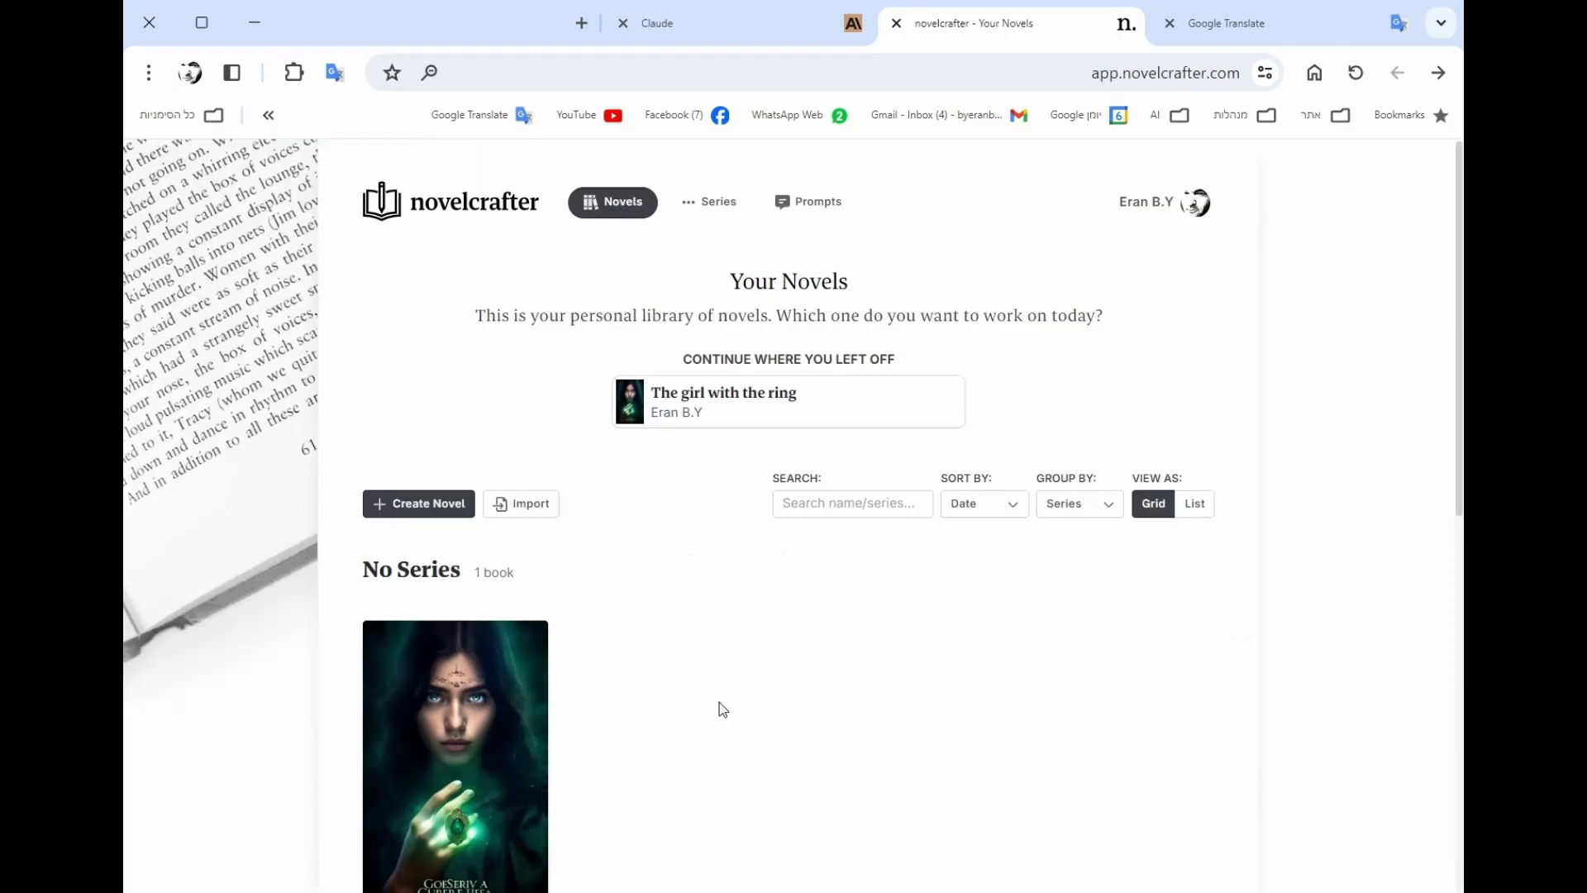
pyautogui.click(485, 712)
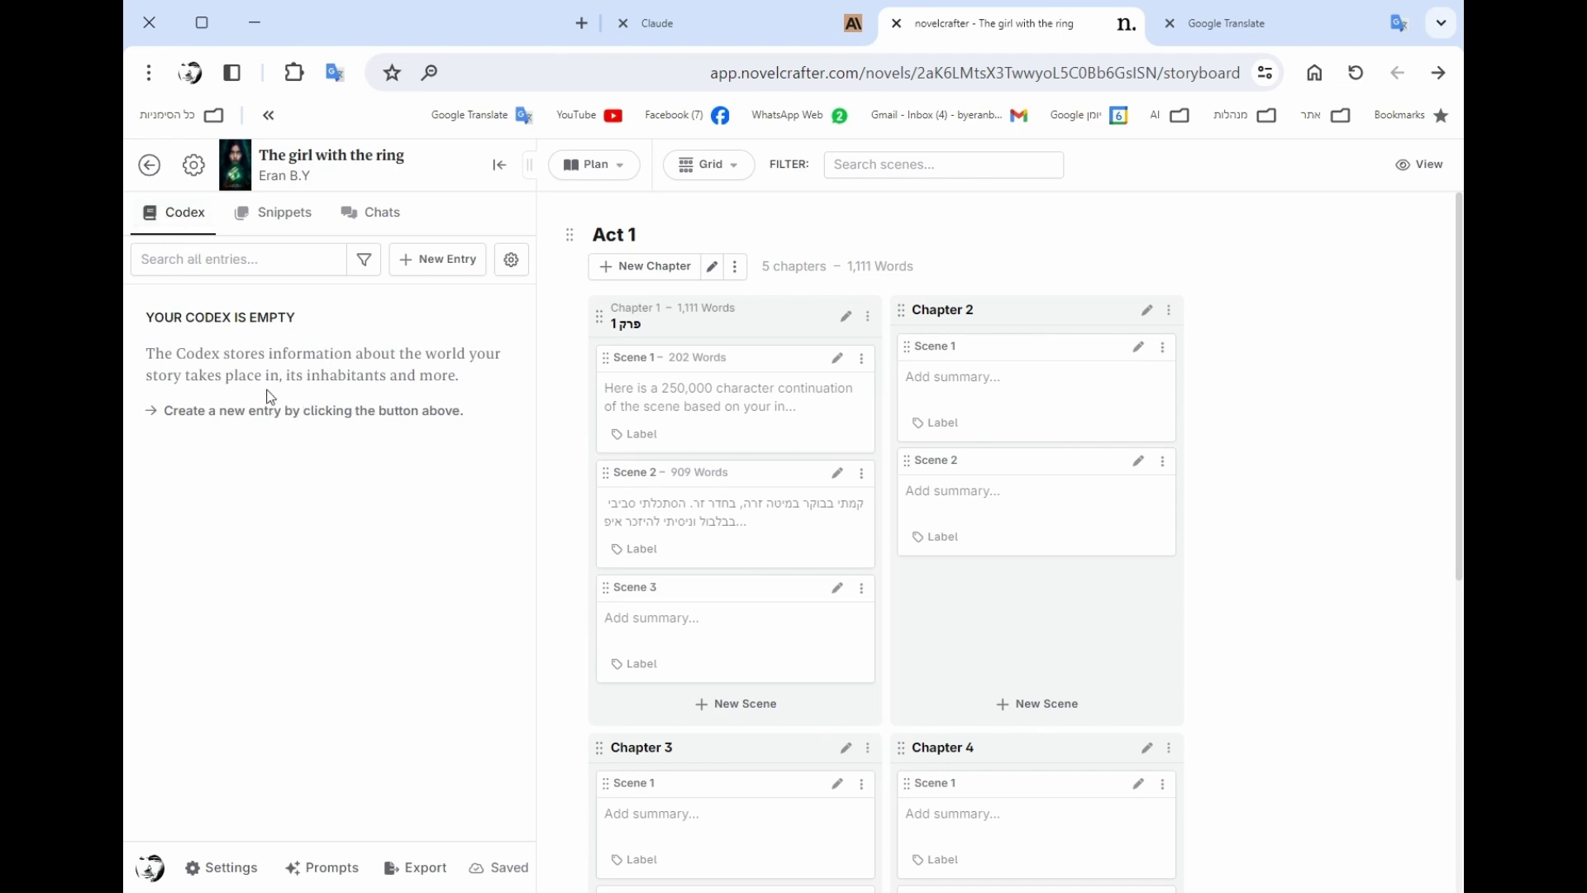
pyautogui.click(148, 164)
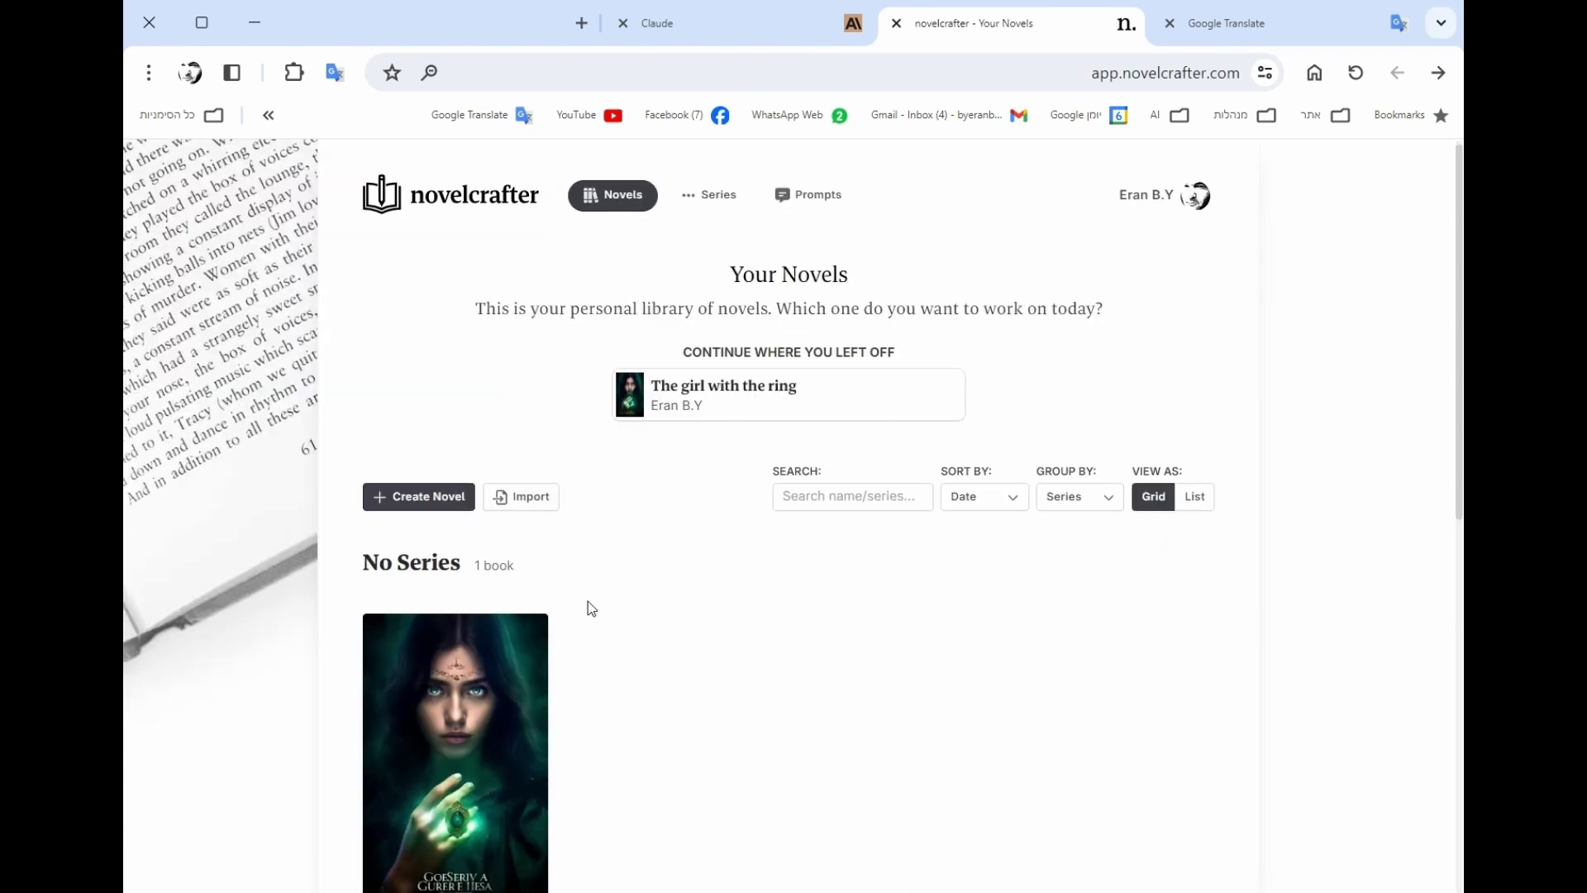
pyautogui.scroll(-5, 777, 613)
pyautogui.click(476, 522)
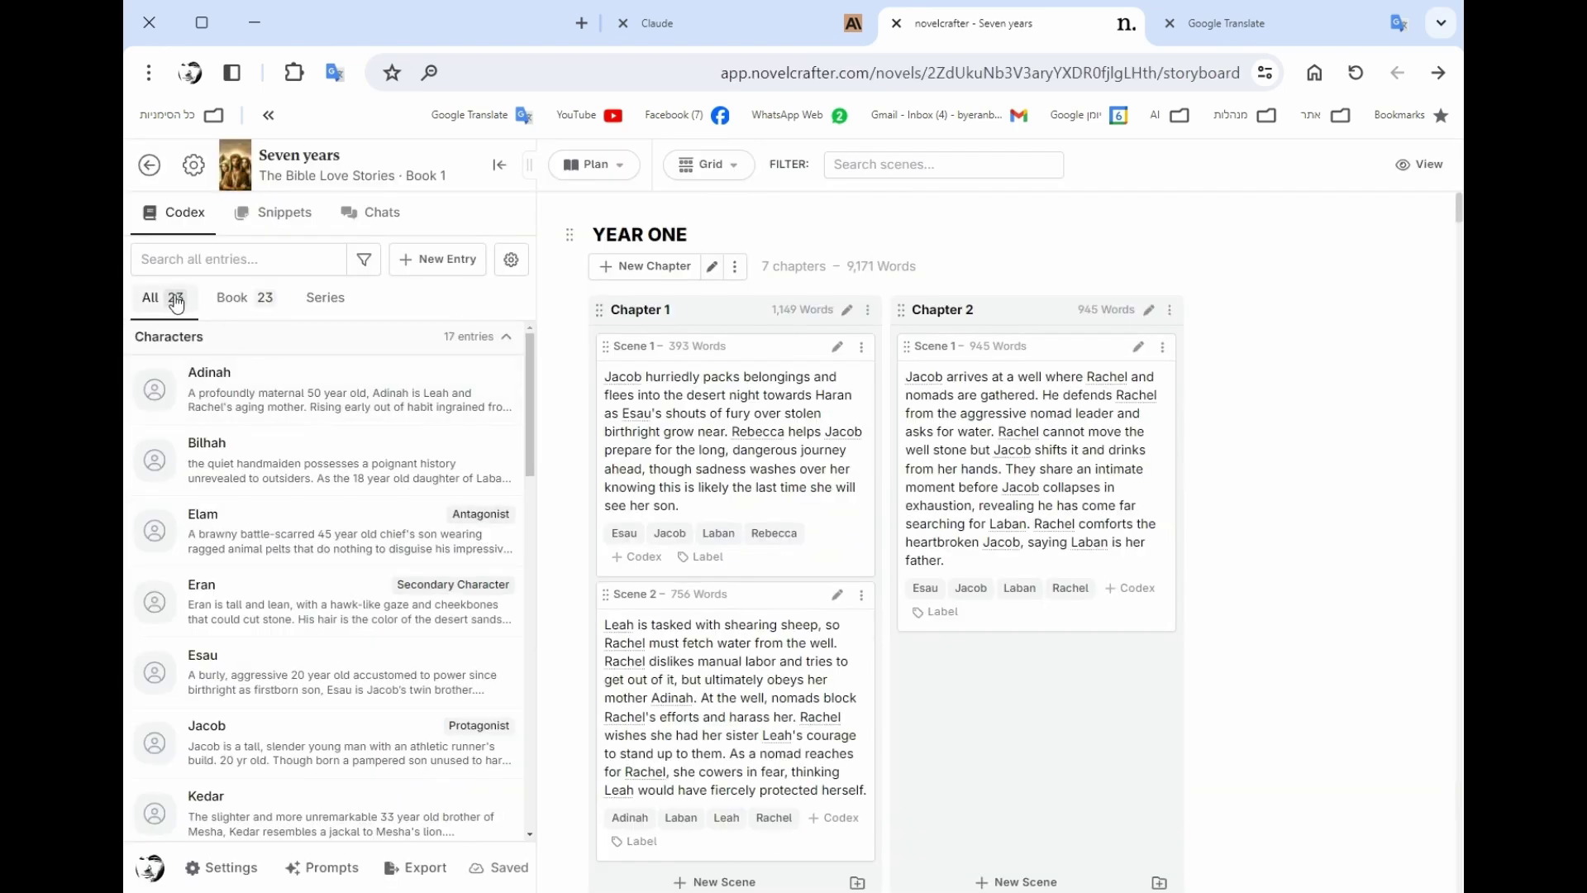
# - Scroll the Codex Characters list to Jacob's entry, tagged Protagonist with 454 mentions
pyautogui.scroll(-2, 256, 377)
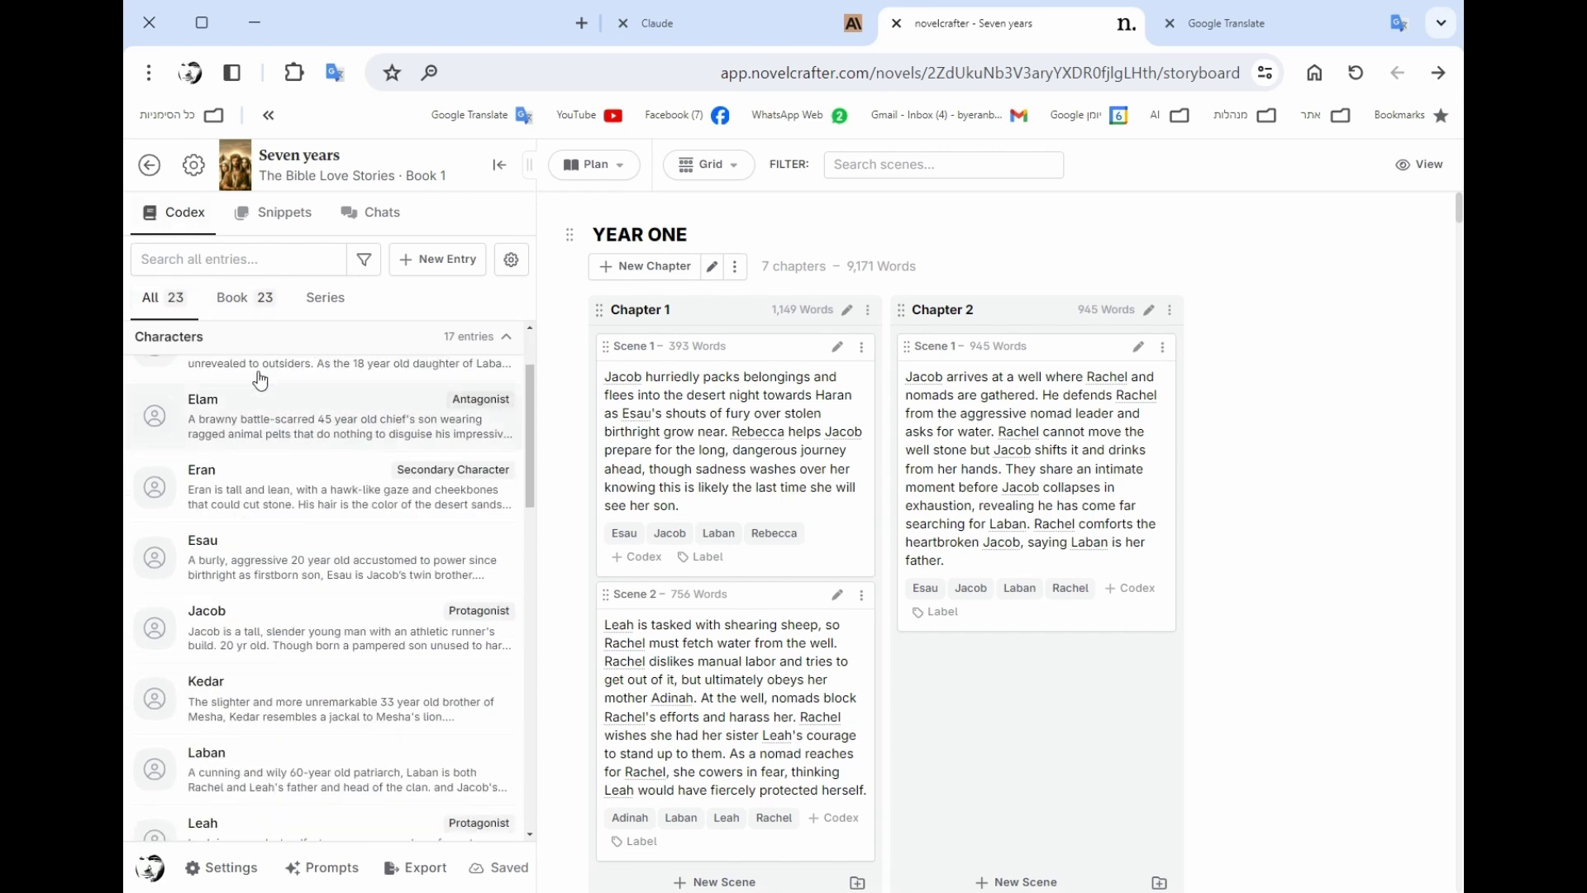
pyautogui.scroll(-4, 299, 608)
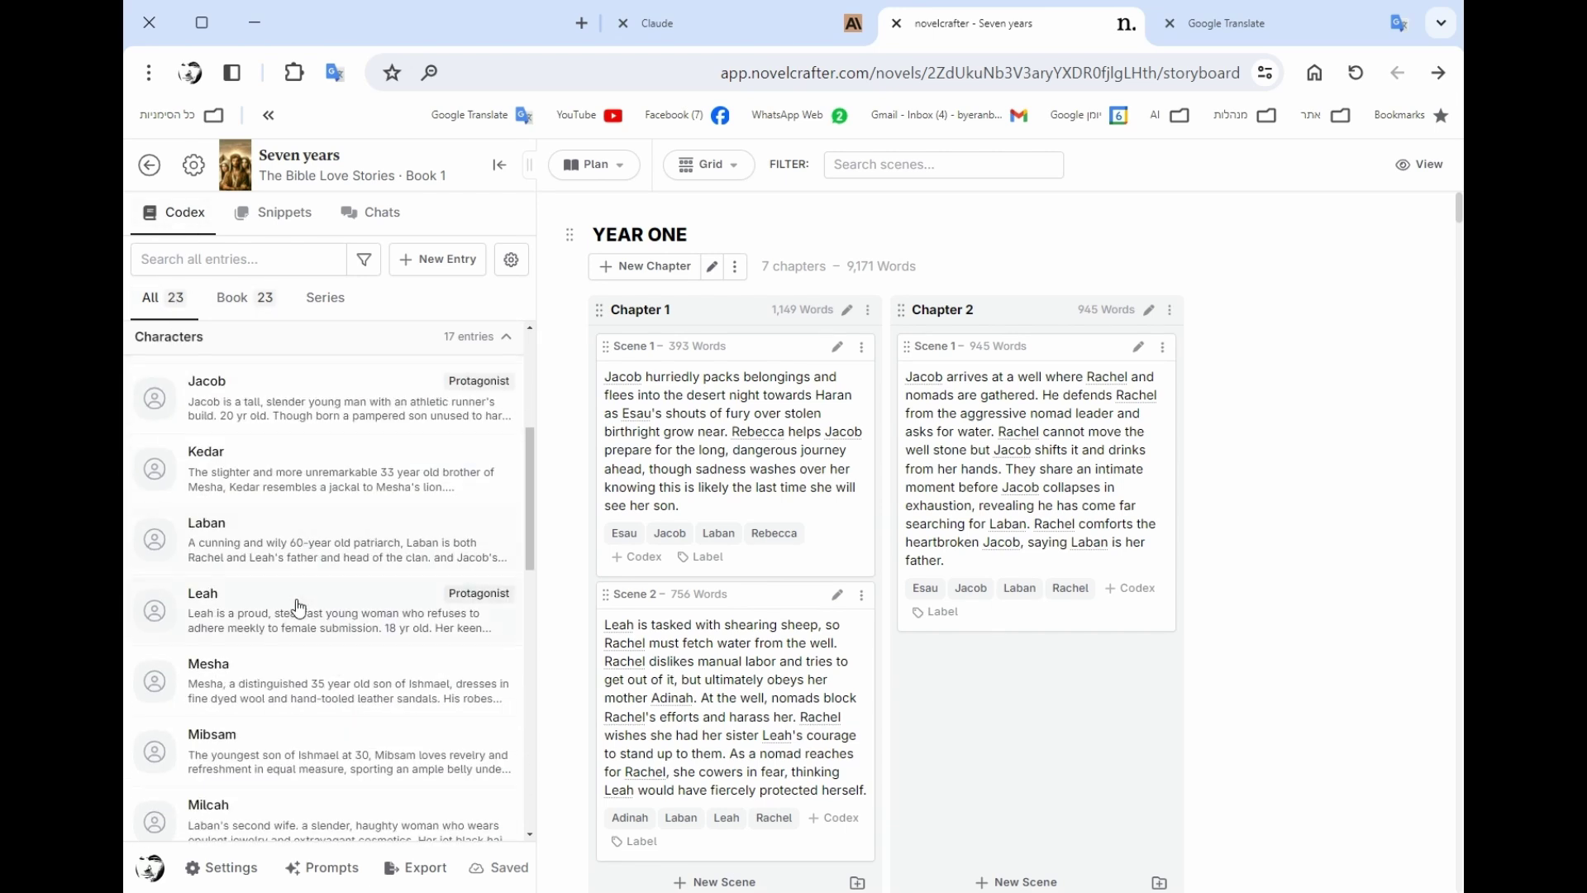
pyautogui.scroll(-4, 330, 612)
pyautogui.scroll(4, 335, 613)
pyautogui.scroll(2, 334, 612)
pyautogui.click(327, 522)
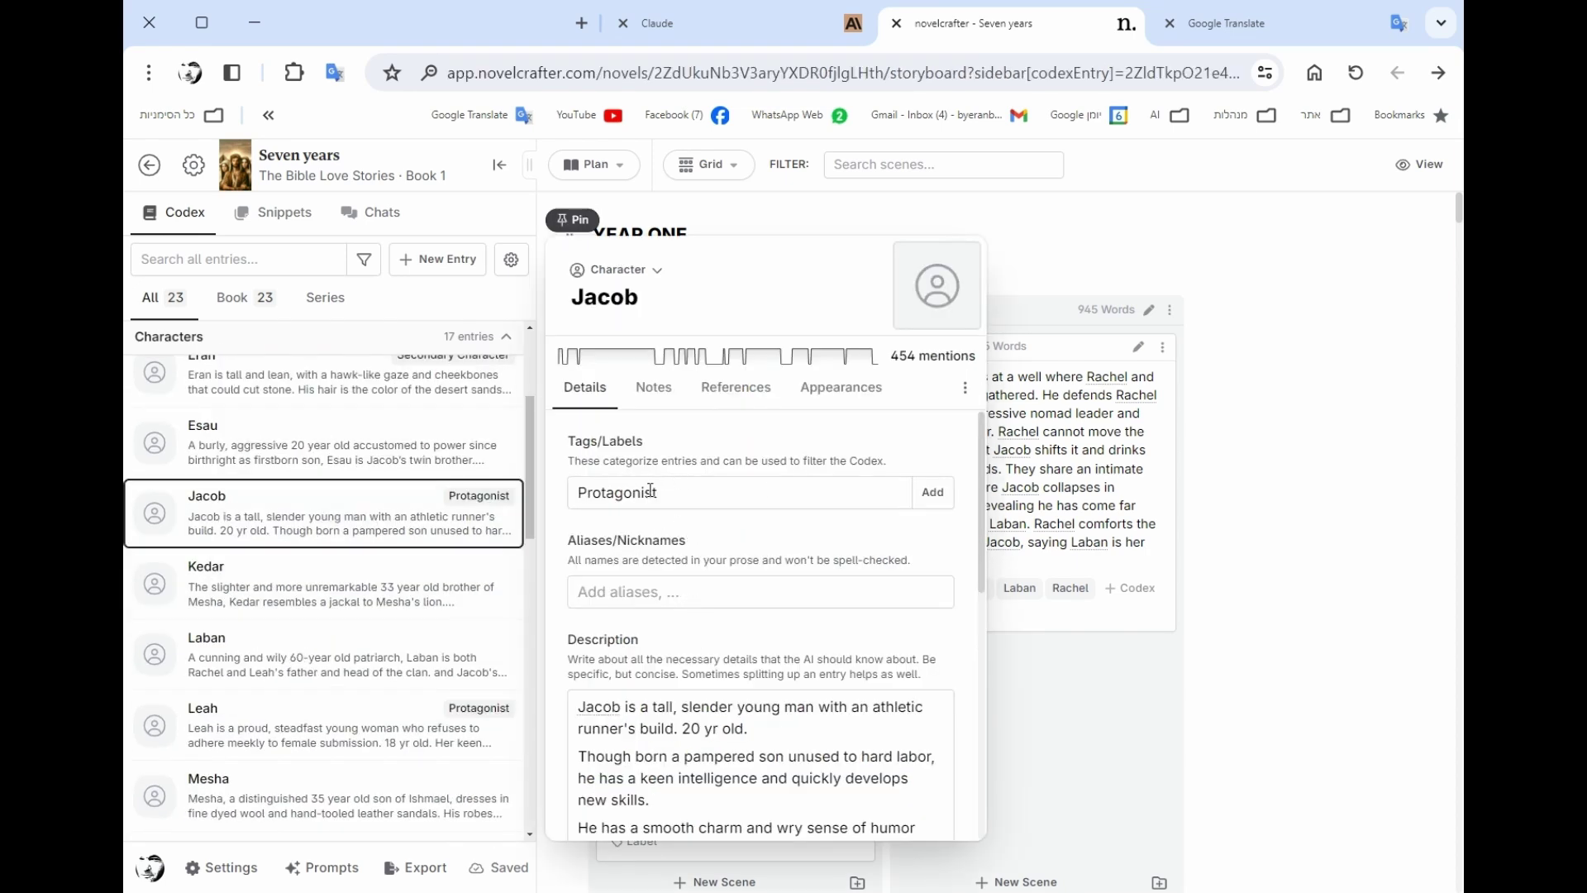
pyautogui.scroll(-7, 697, 583)
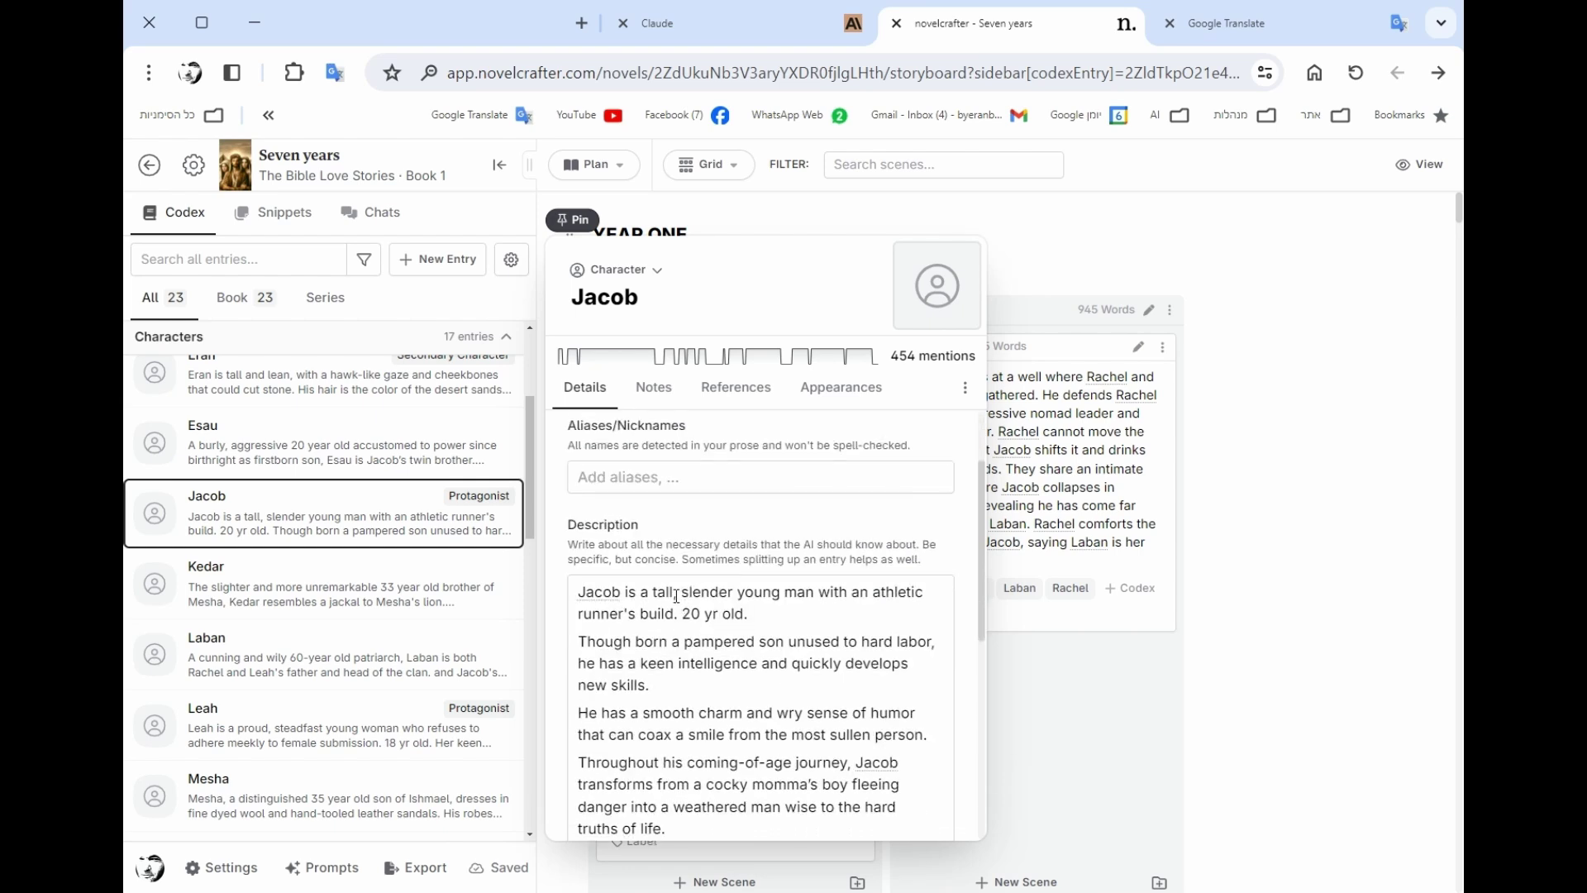
pyautogui.scroll(8, 702, 595)
pyautogui.scroll(3, 314, 520)
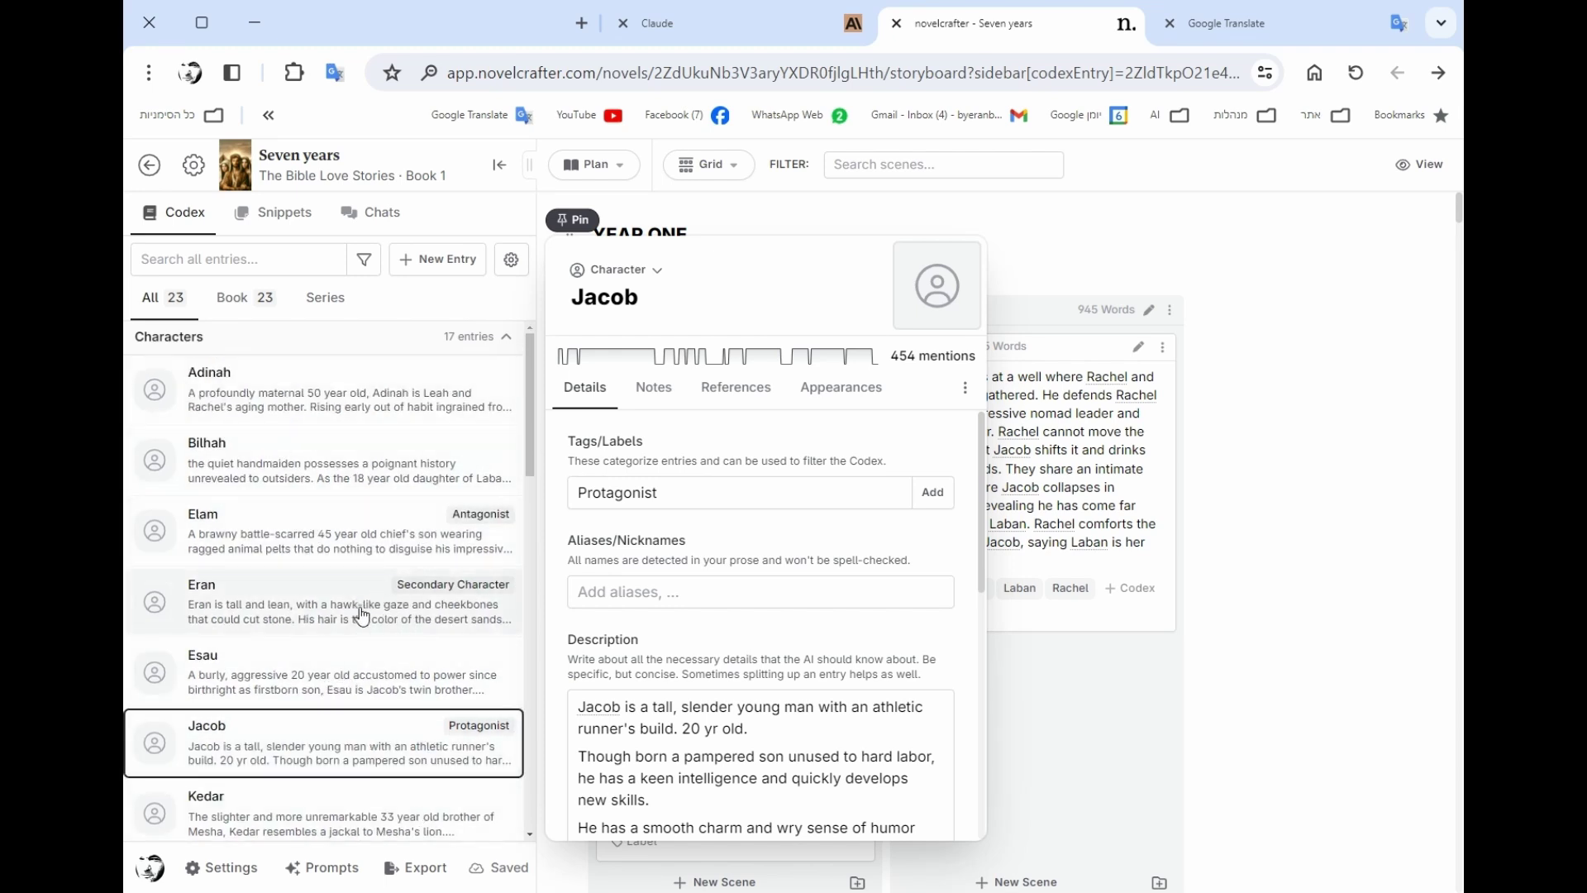
pyautogui.scroll(-10, 377, 622)
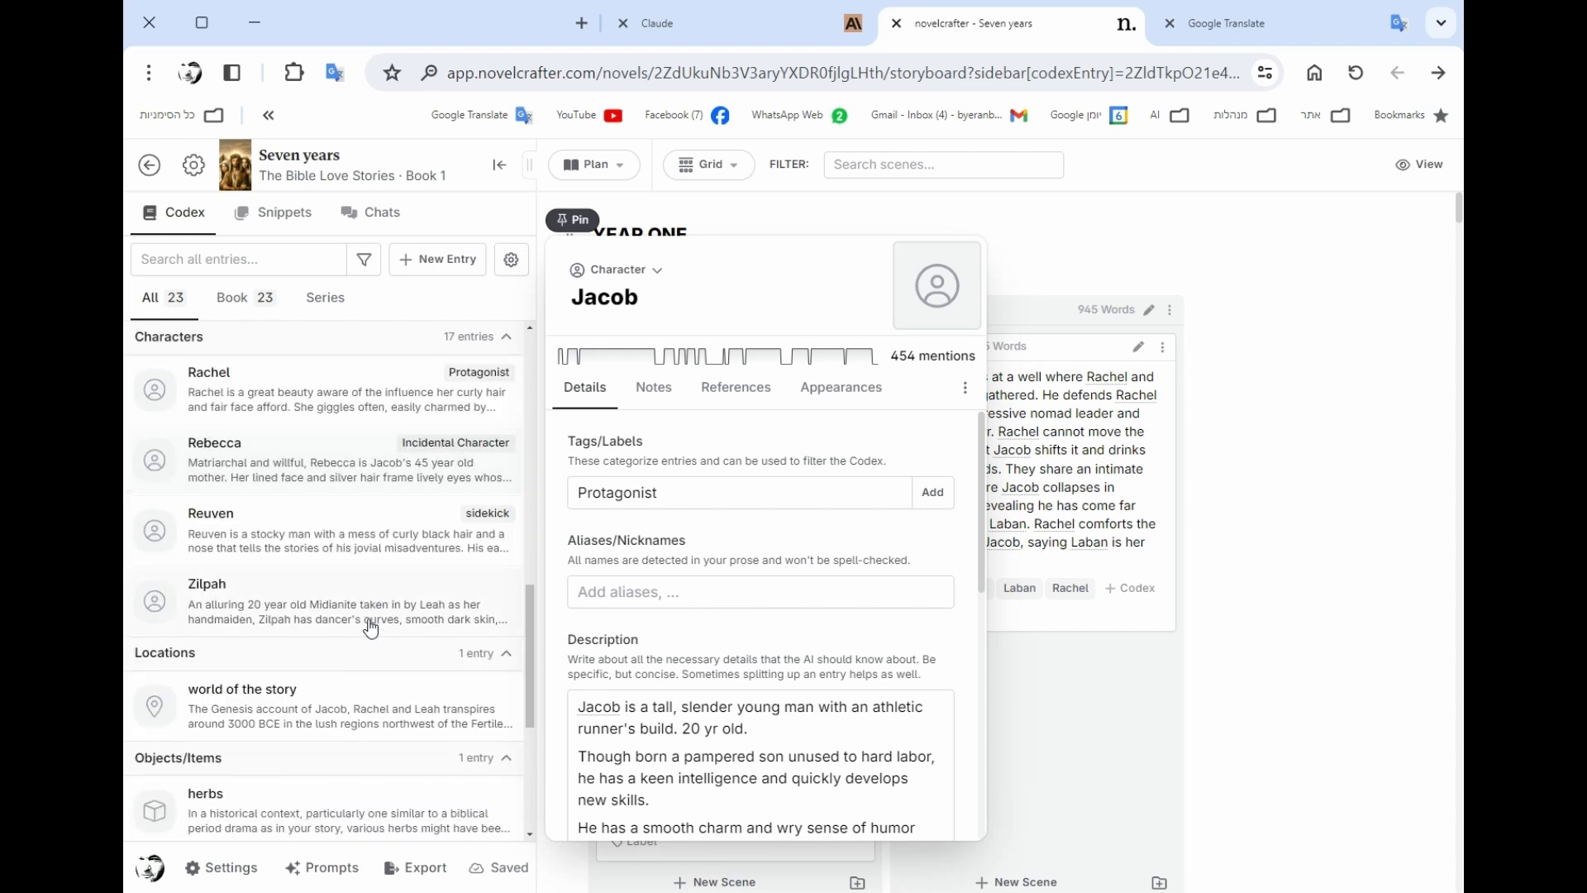
pyautogui.scroll(-3, 370, 628)
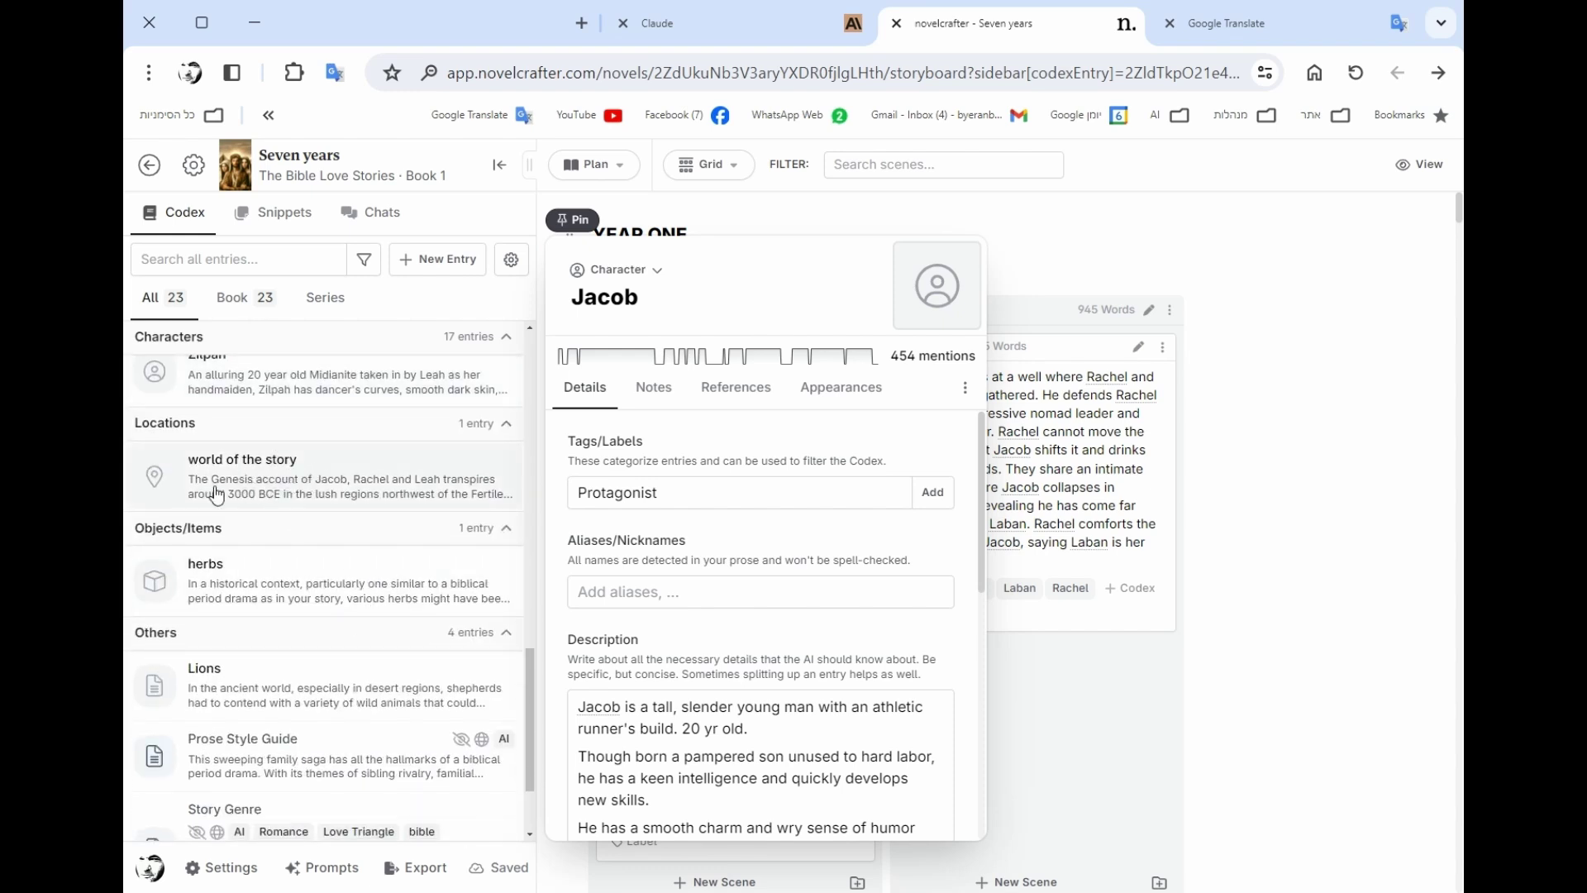
pyautogui.scroll(-3, 273, 455)
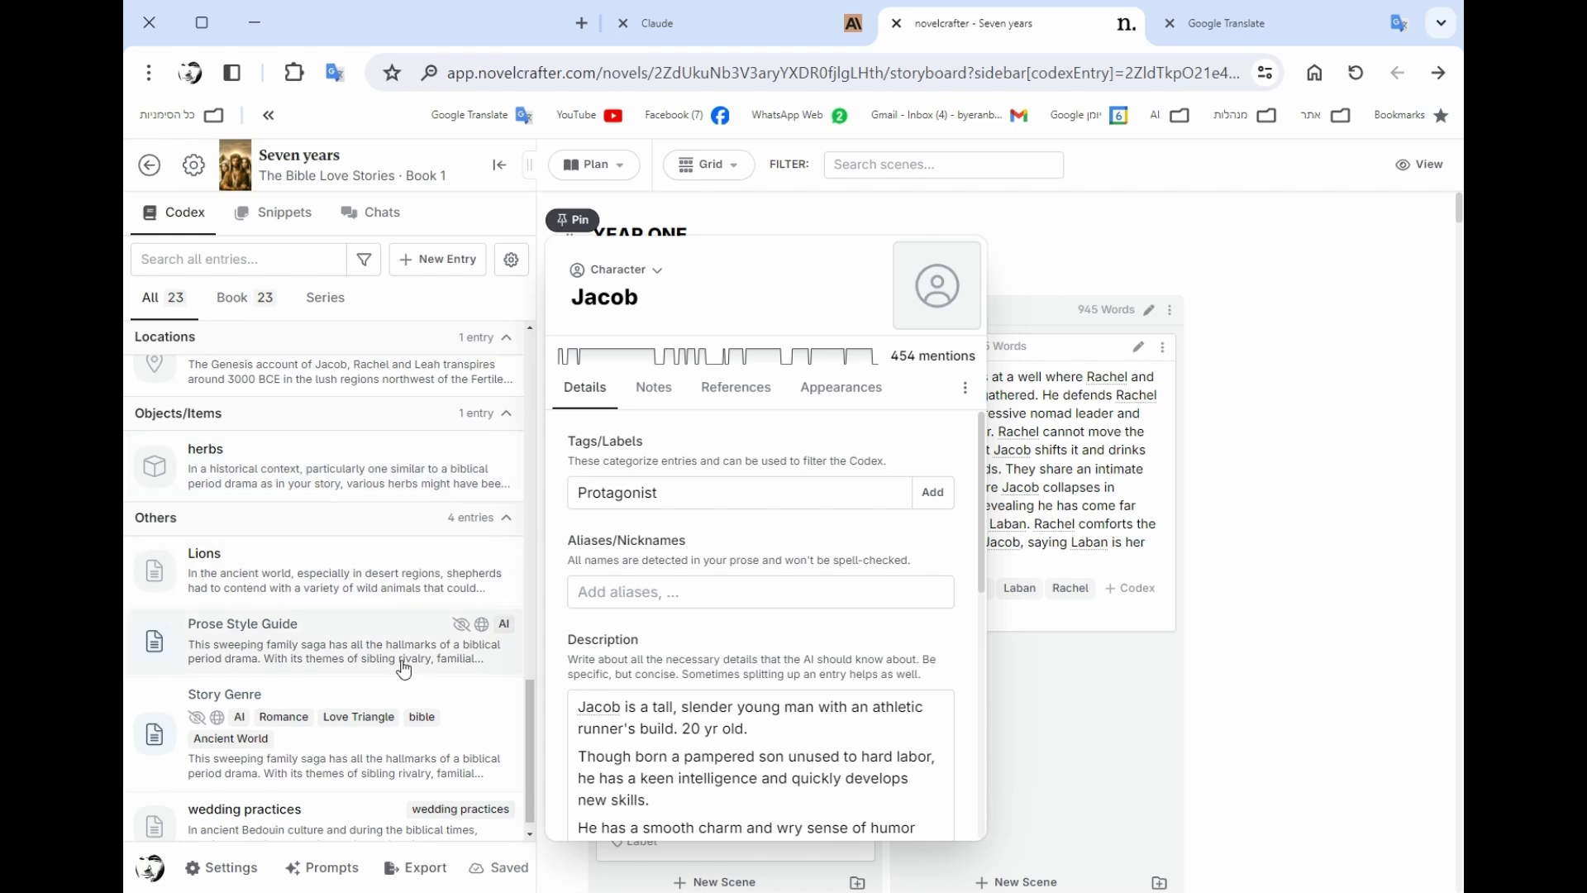
pyautogui.scroll(-1, 348, 649)
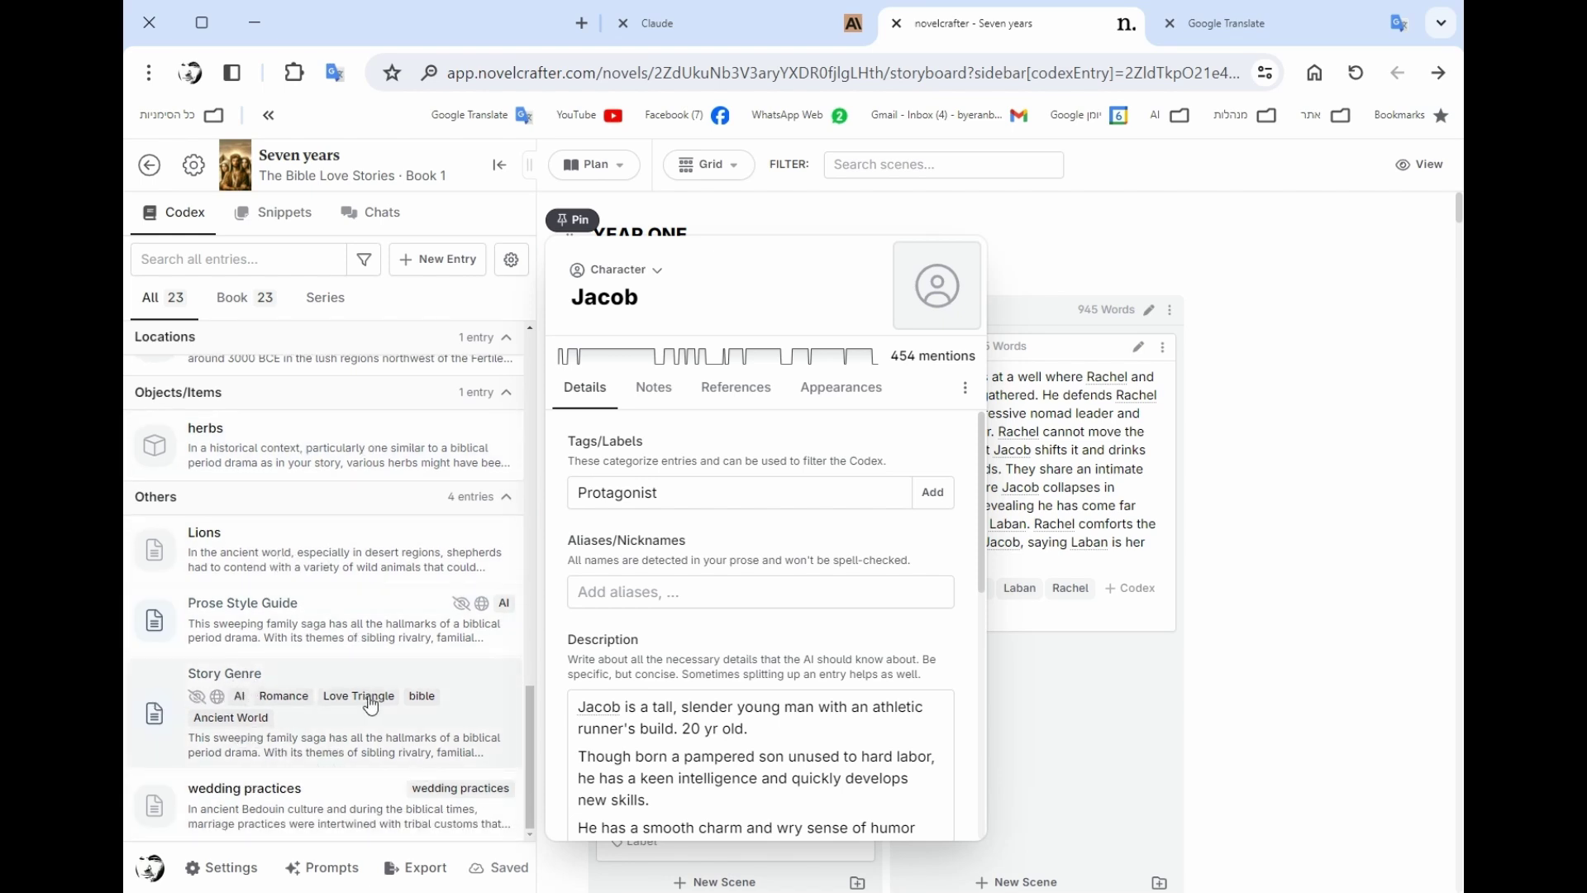
pyautogui.scroll(15, 281, 578)
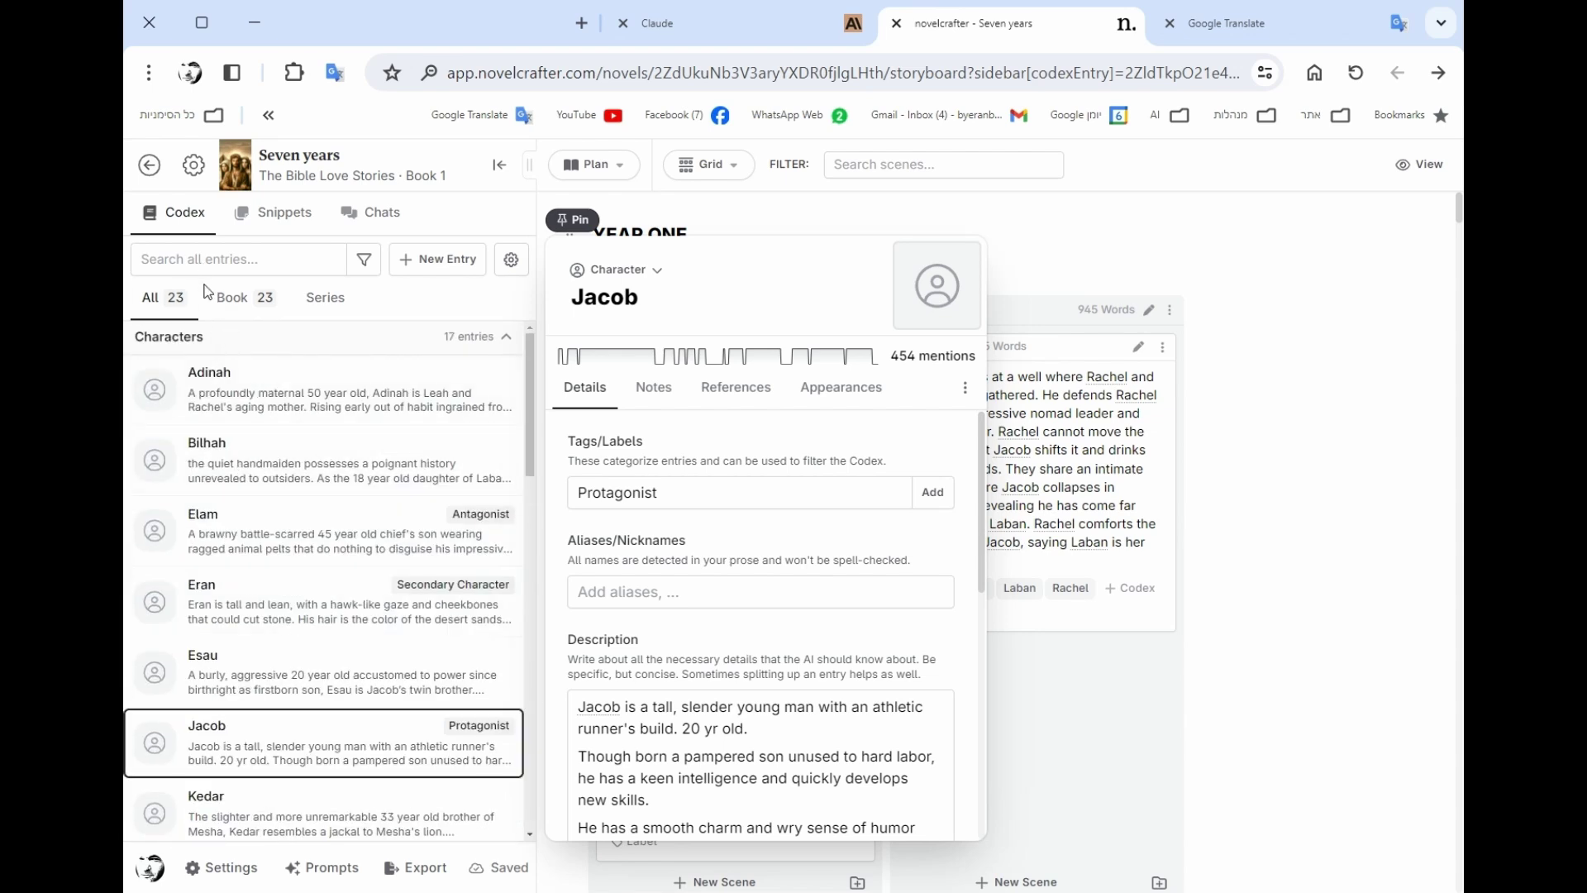
# - Close Jacob's Codex entry and show the Plan, Write, Chat and Review modes
pyautogui.click(1266, 276)
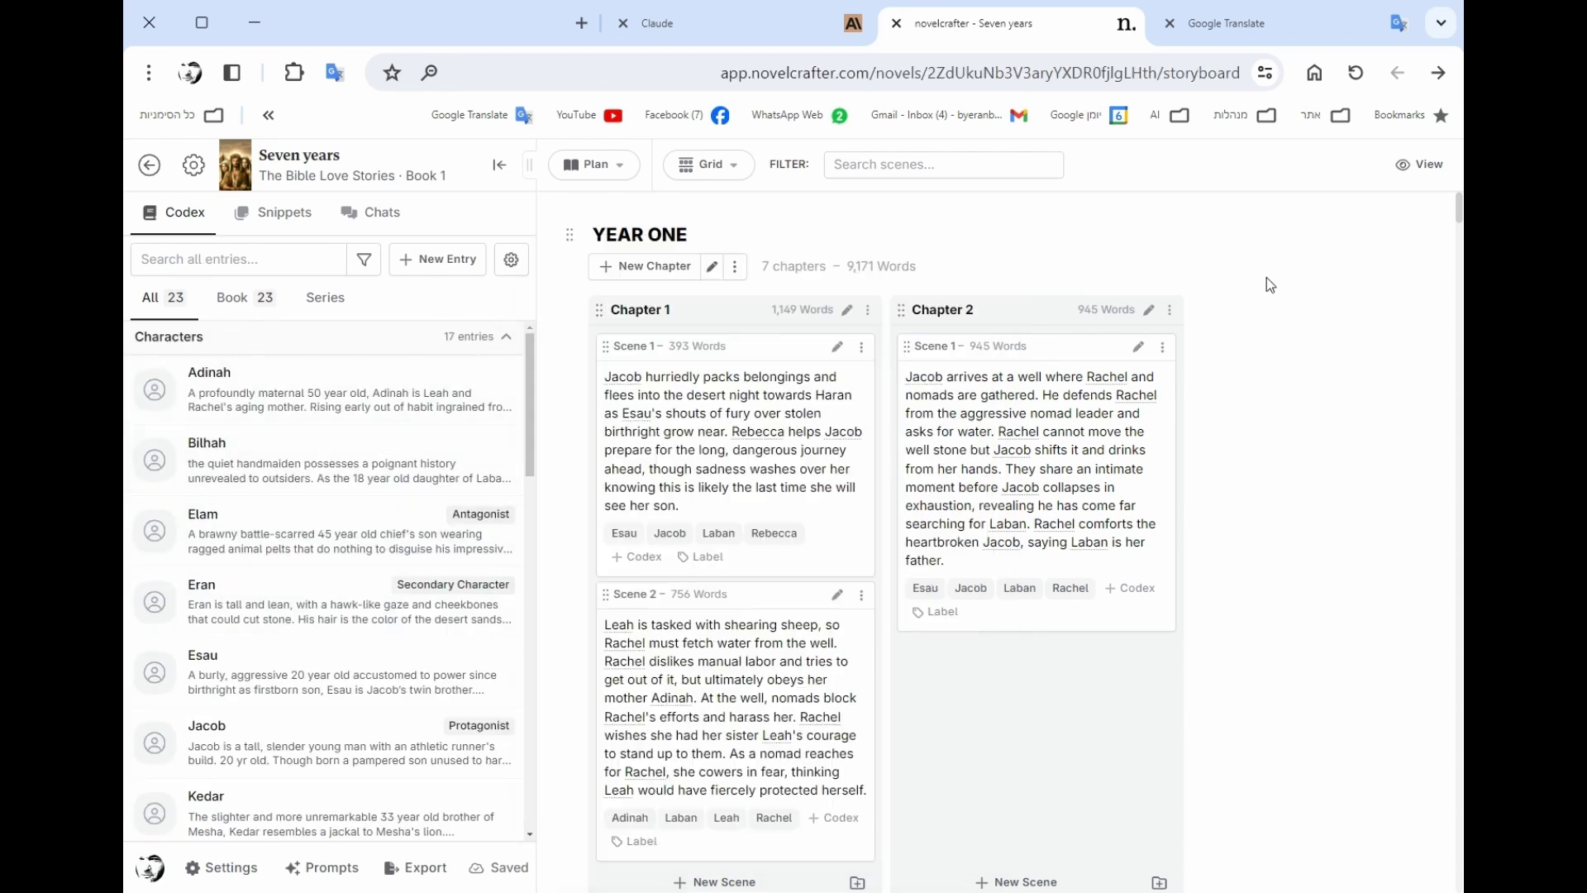
pyautogui.click(619, 171)
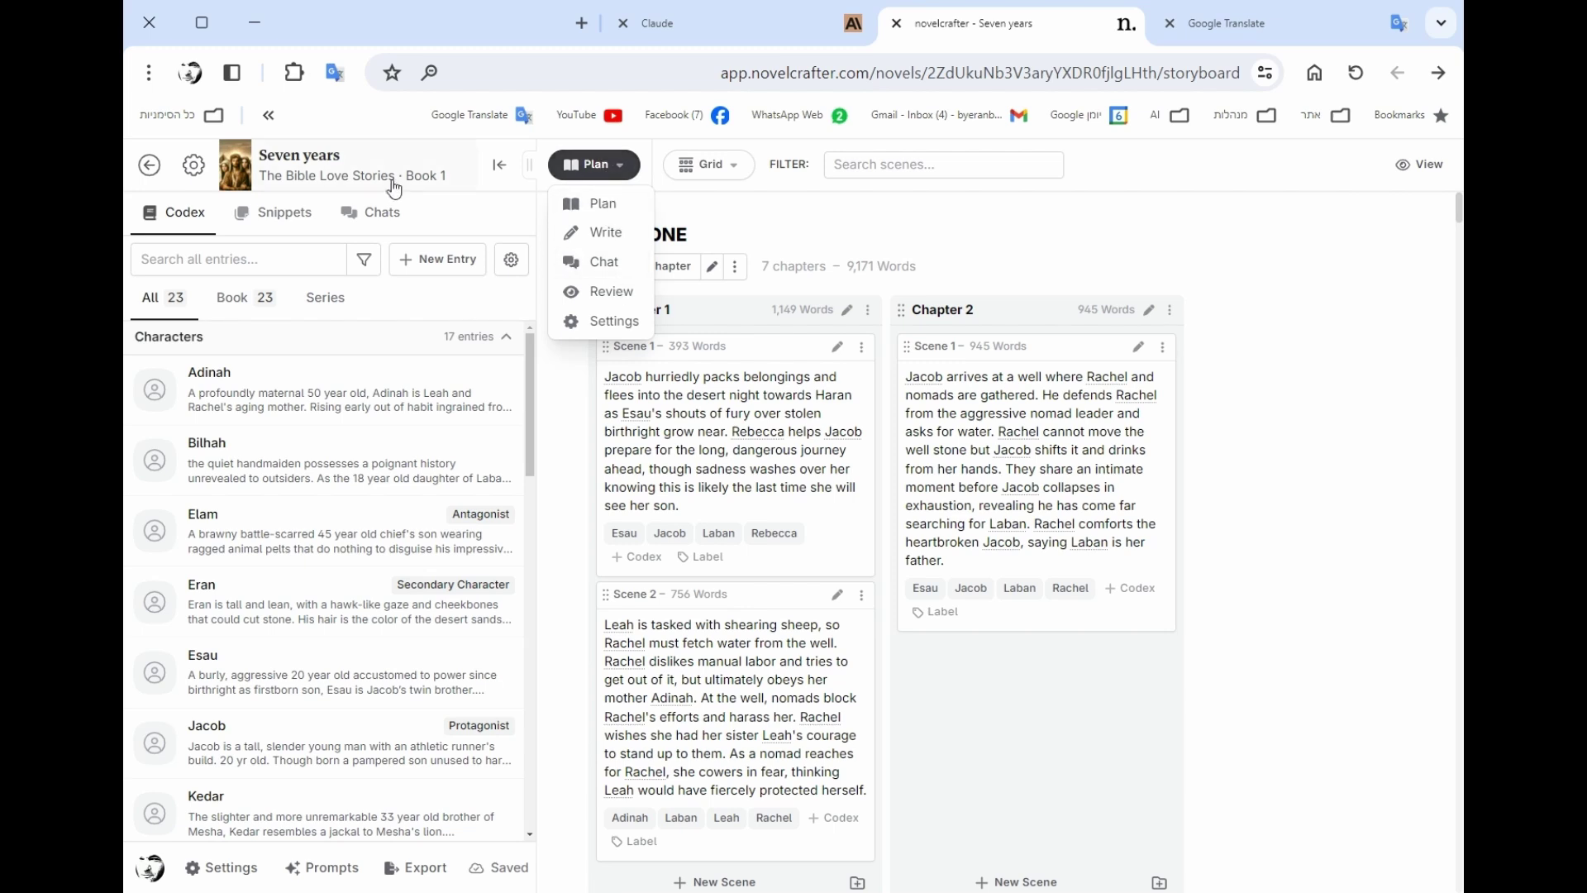
# - Open The girl with the ring's Plan storyboard, showing Act 1's five chapters (1,111 words)
pyautogui.click(150, 166)
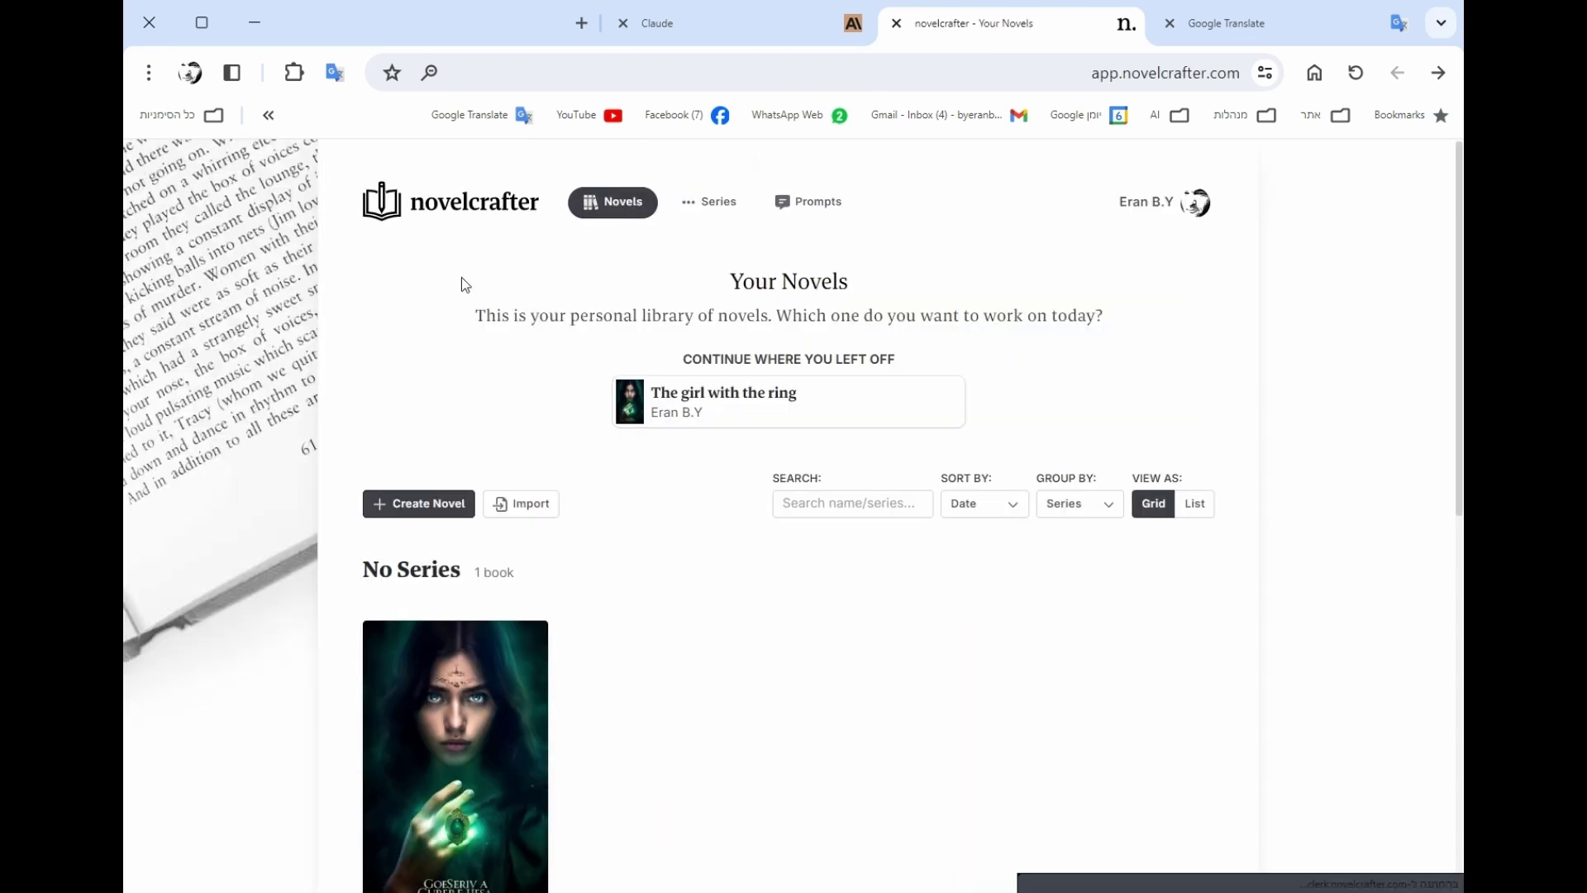
pyautogui.click(492, 707)
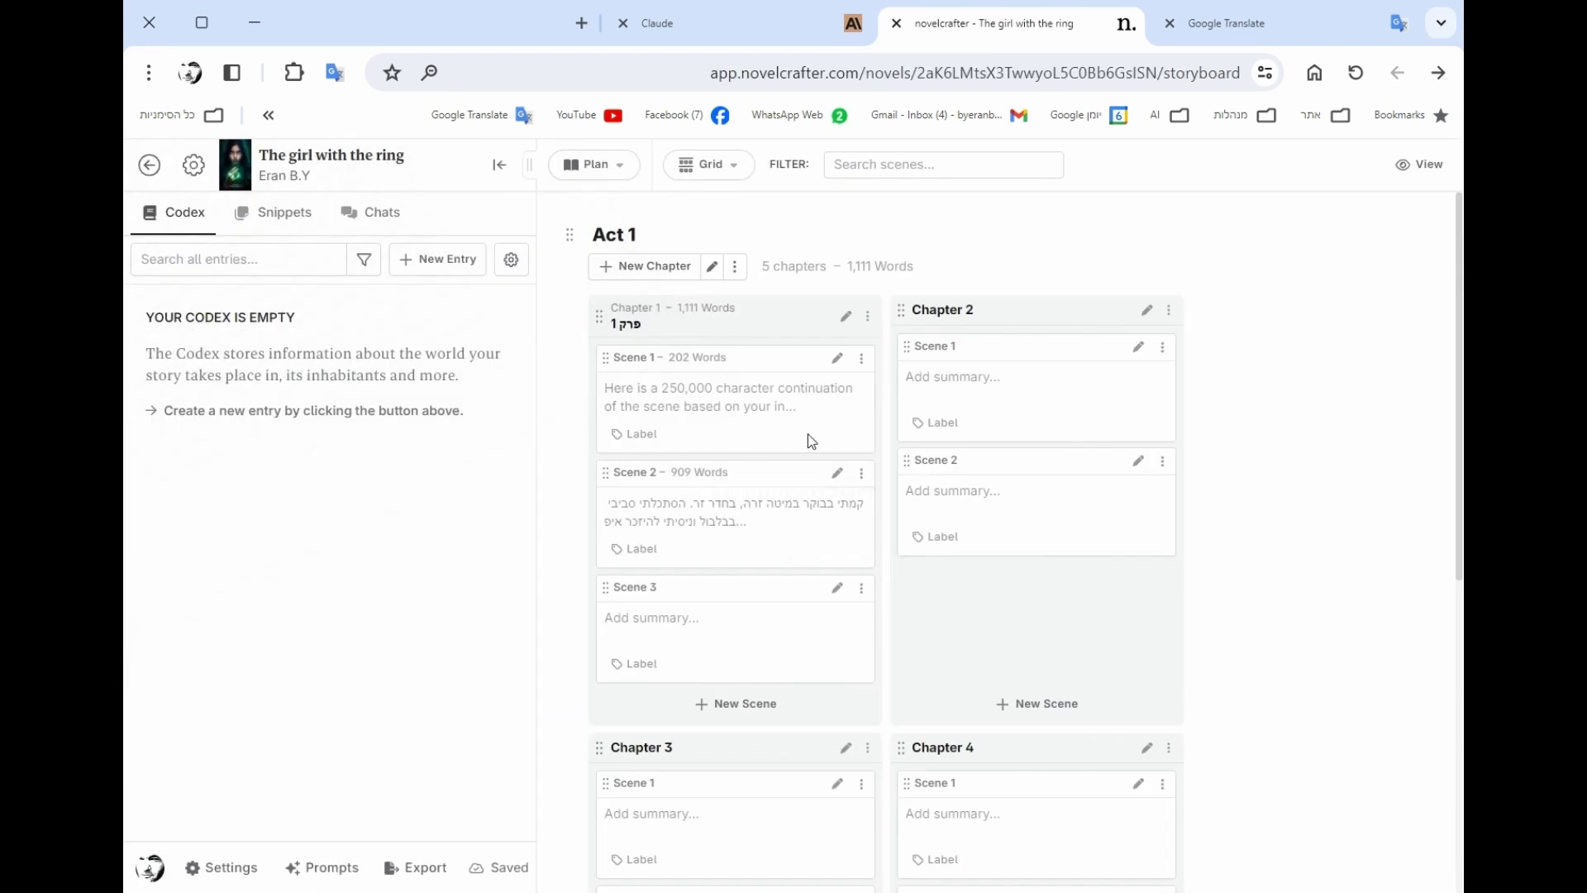
pyautogui.scroll(-3, 822, 448)
pyautogui.scroll(3, 818, 459)
pyautogui.click(619, 167)
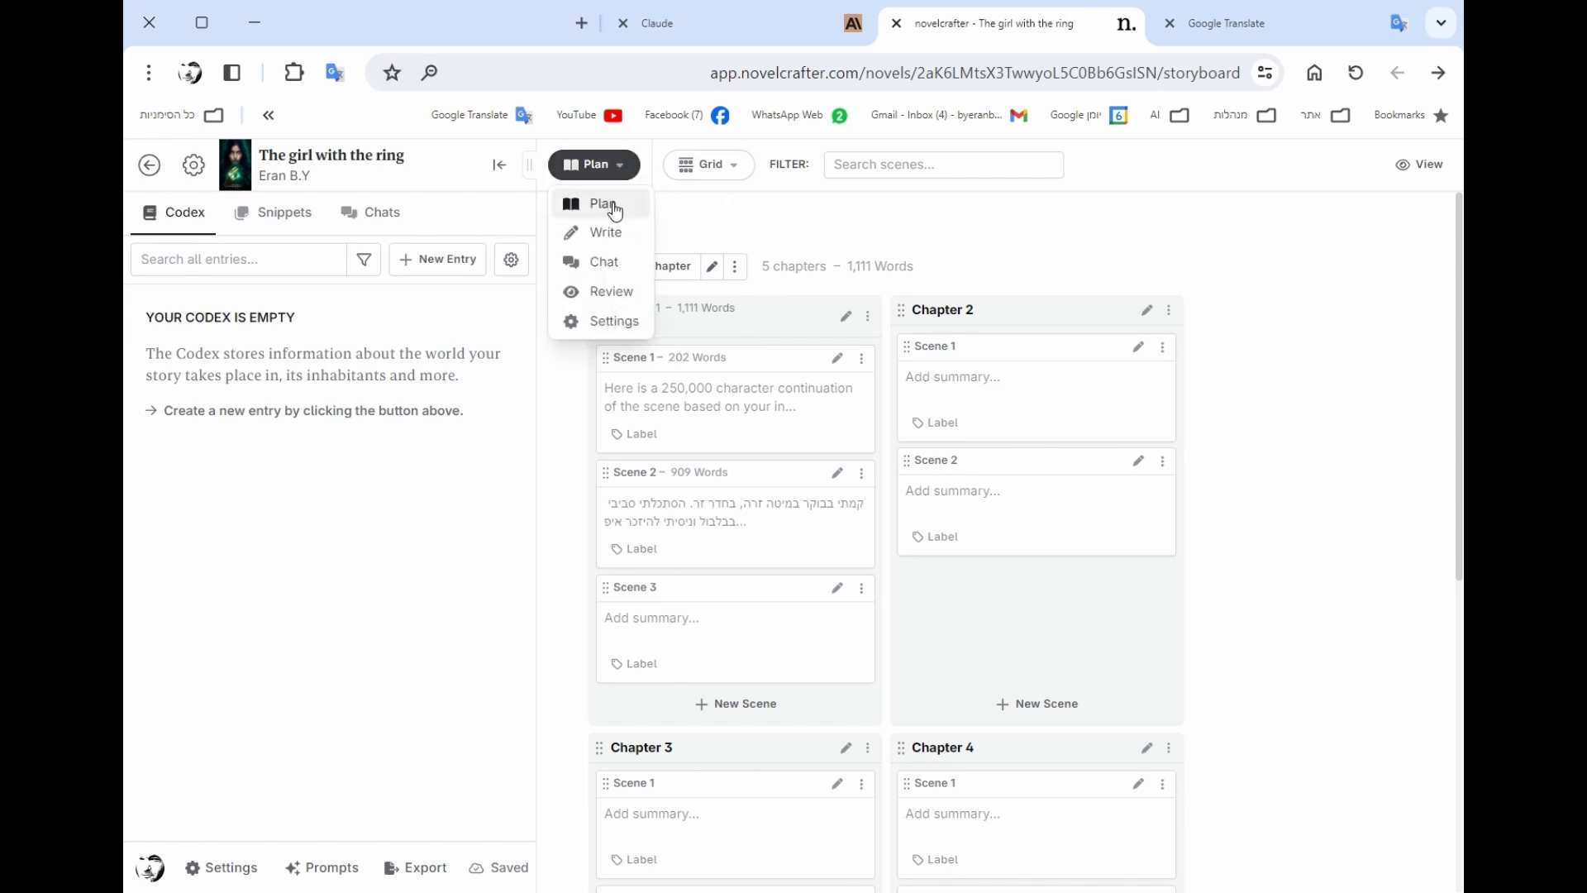
pyautogui.click(616, 205)
pyautogui.scroll(-7, 1358, 656)
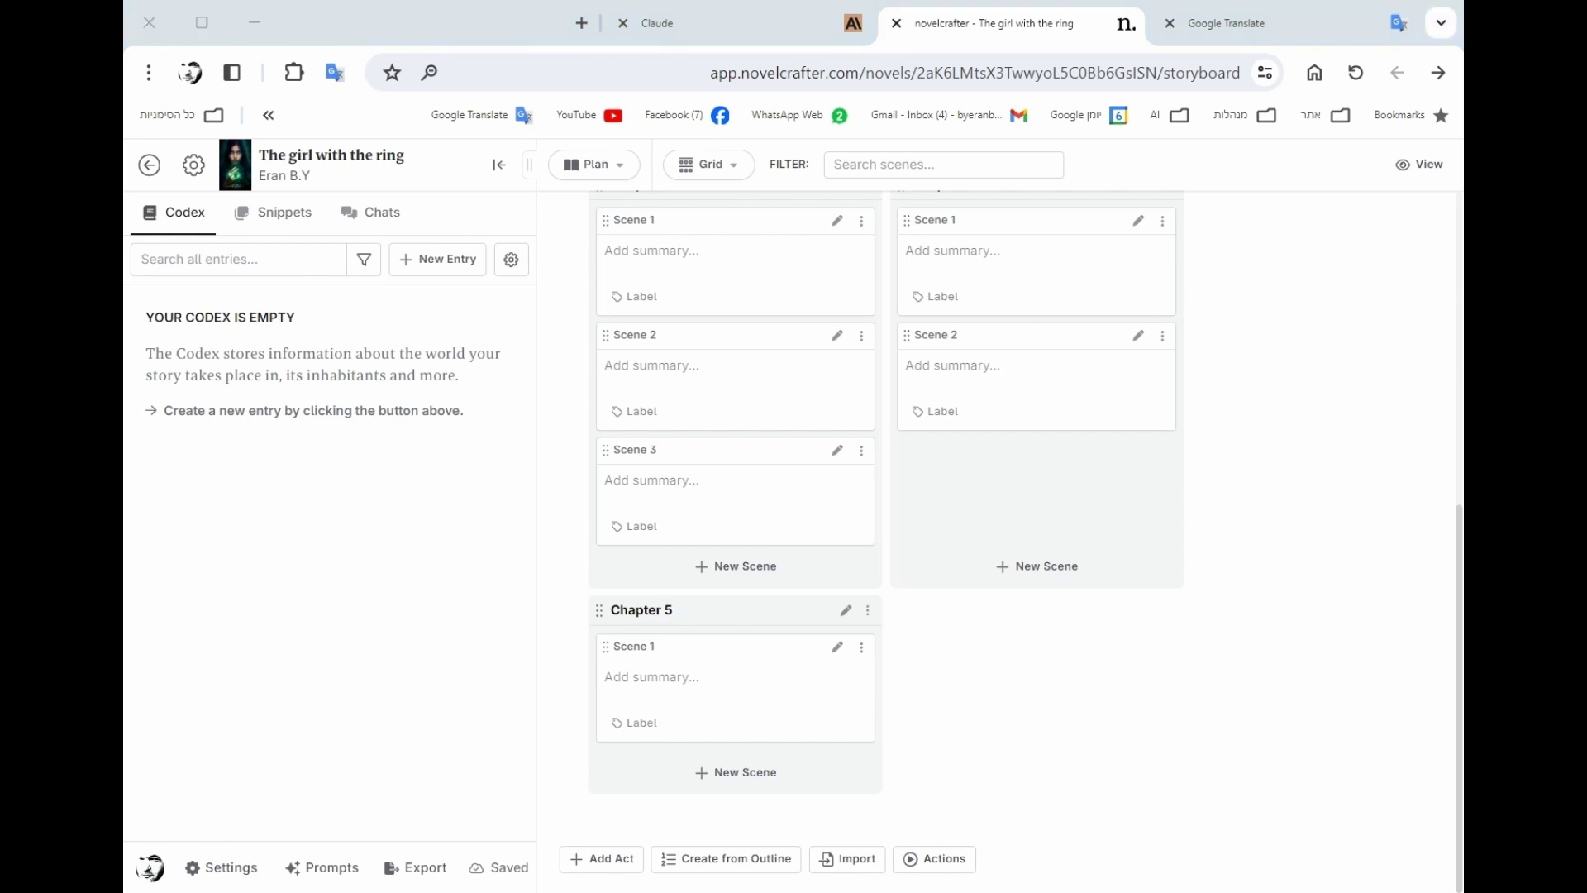
pyautogui.click(726, 858)
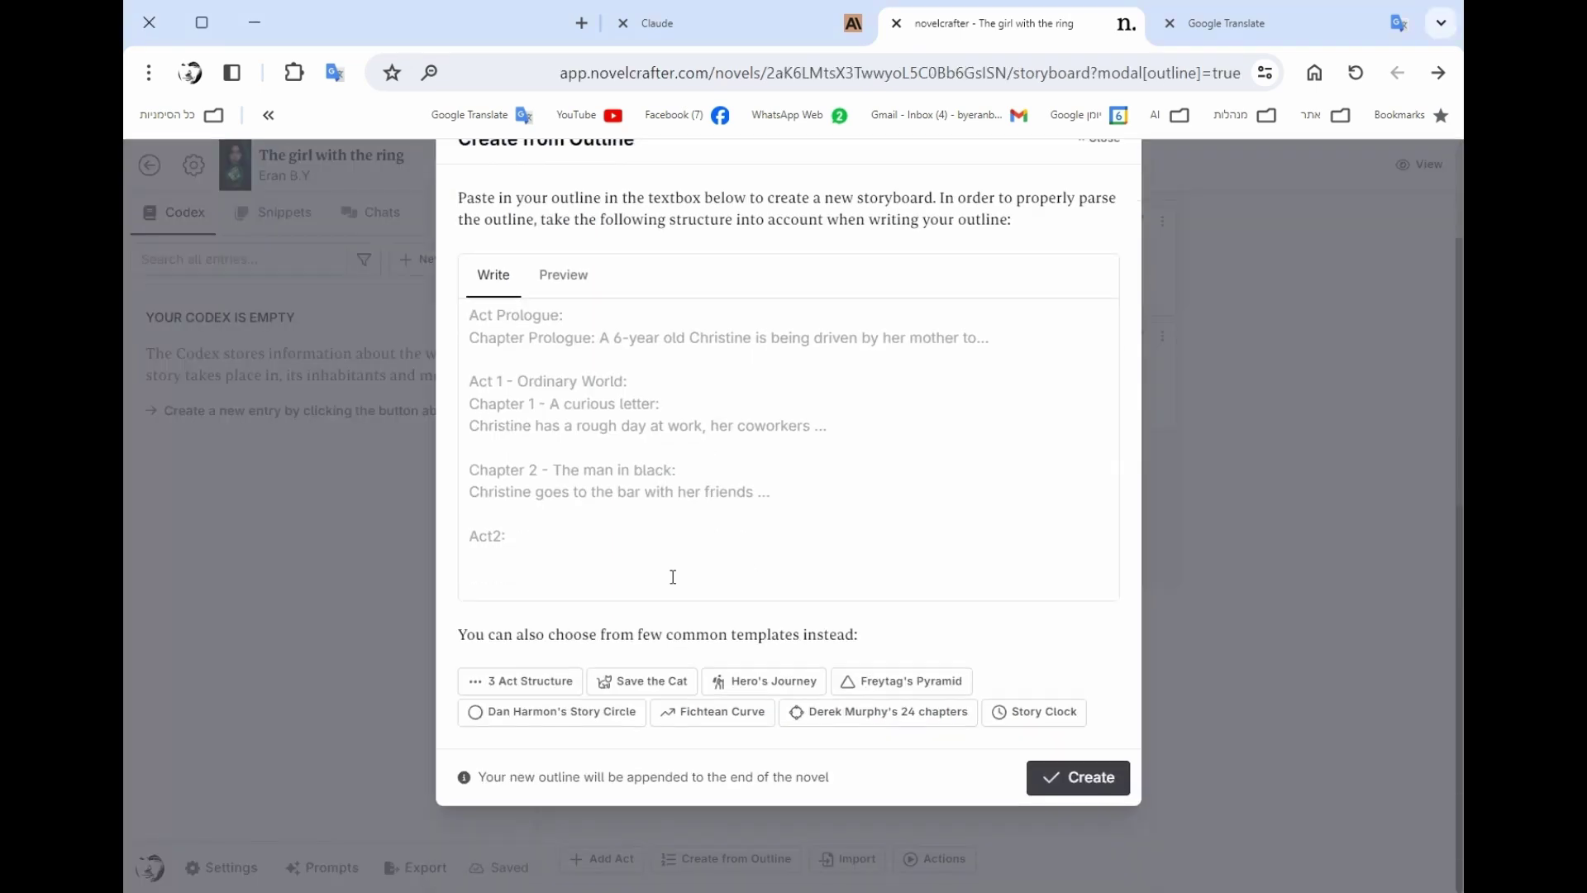
pyautogui.click(518, 680)
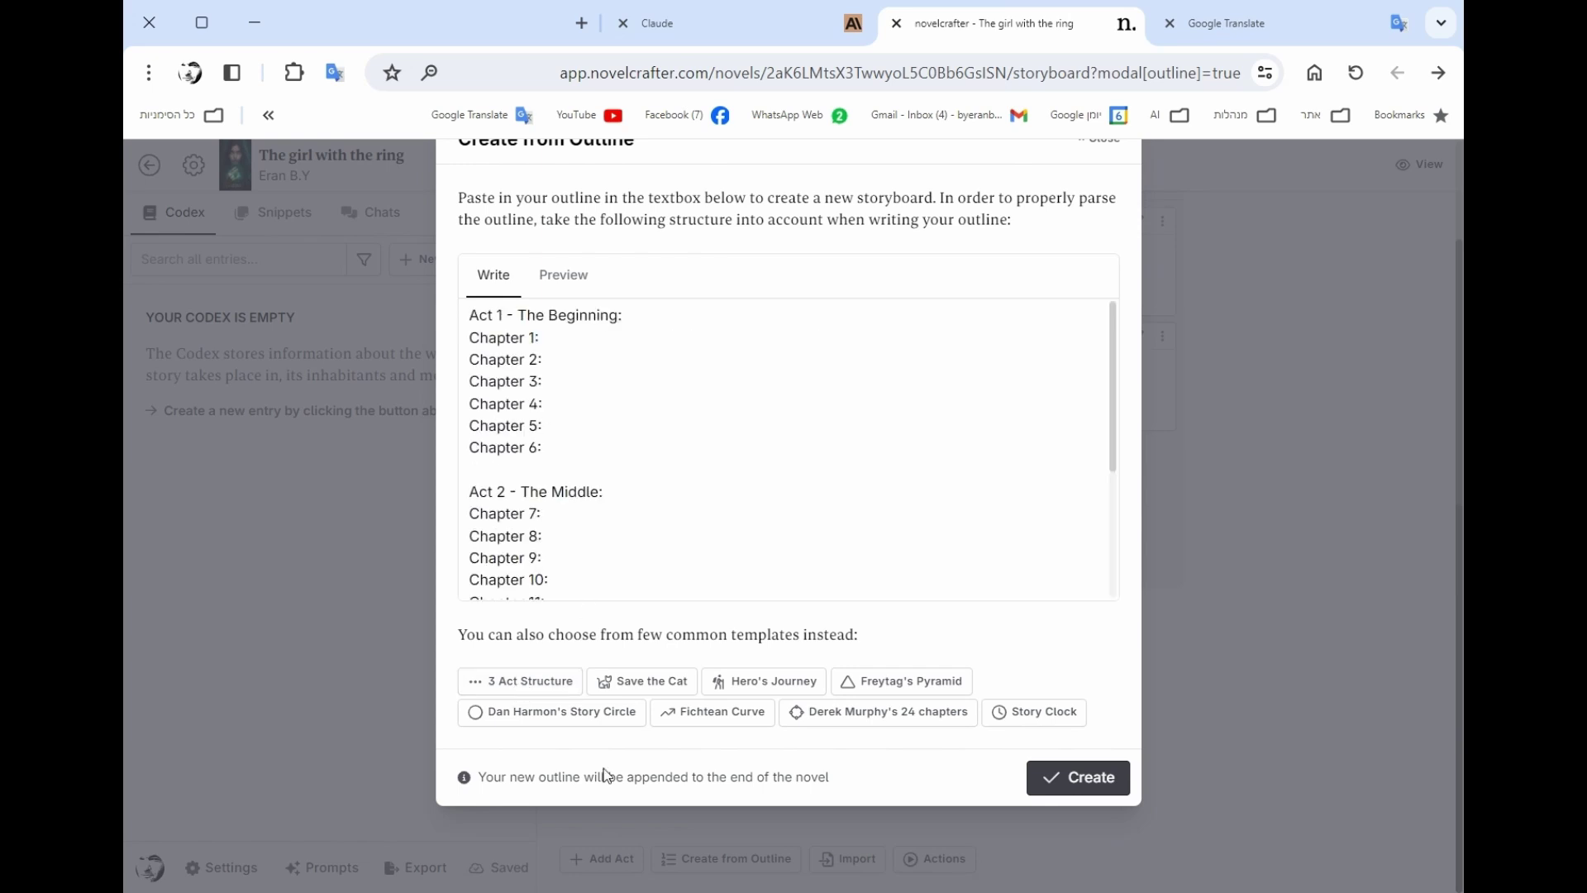
pyautogui.click(641, 683)
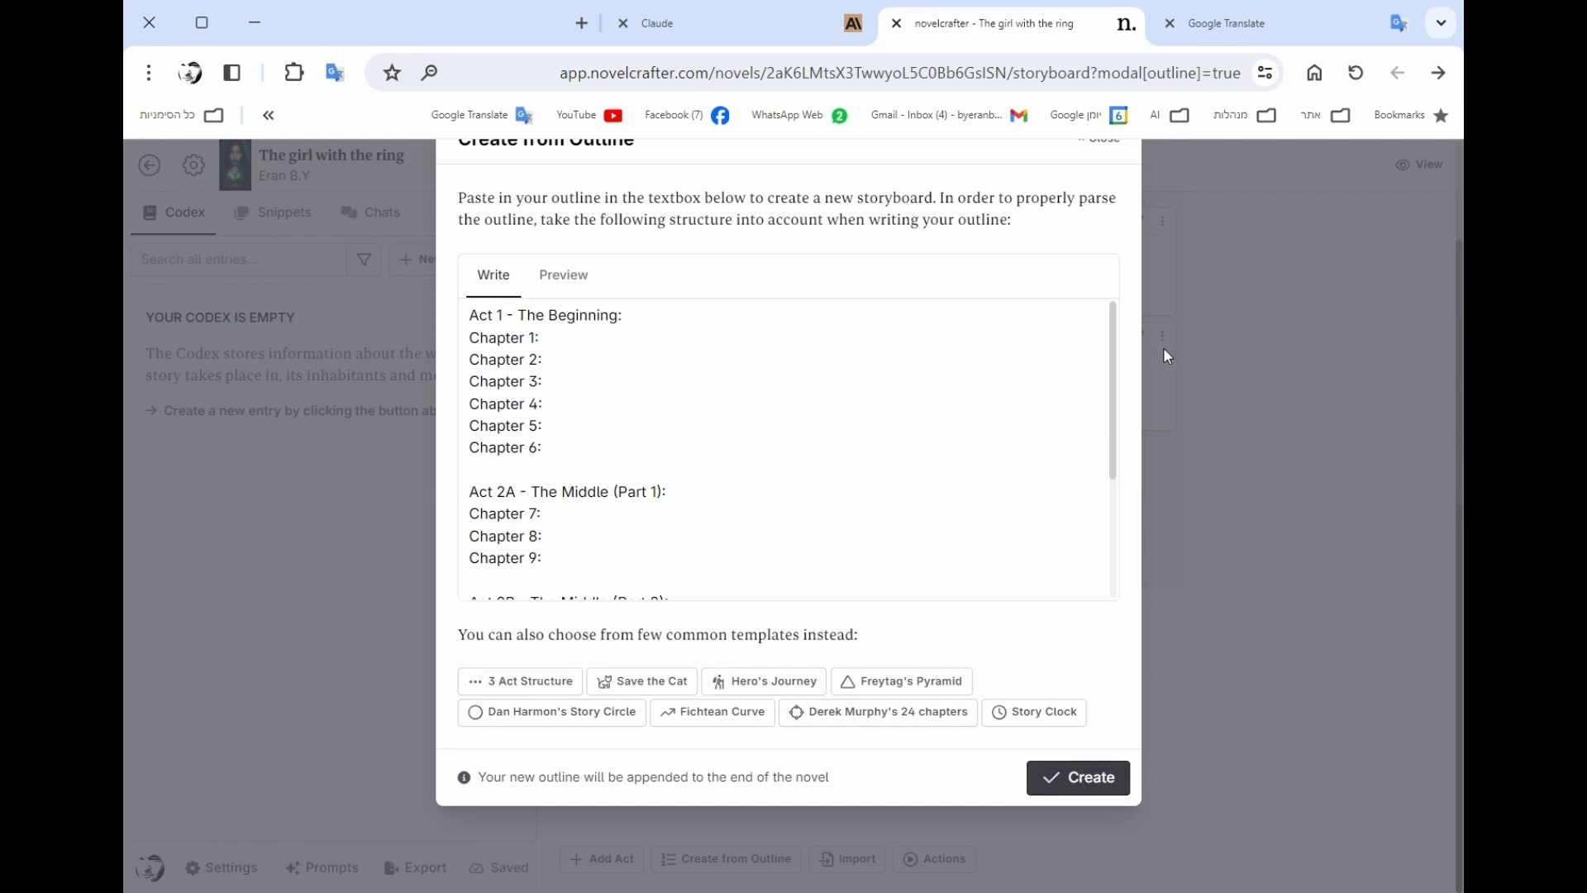
pyautogui.scroll(2, 1207, 381)
pyautogui.click(1102, 252)
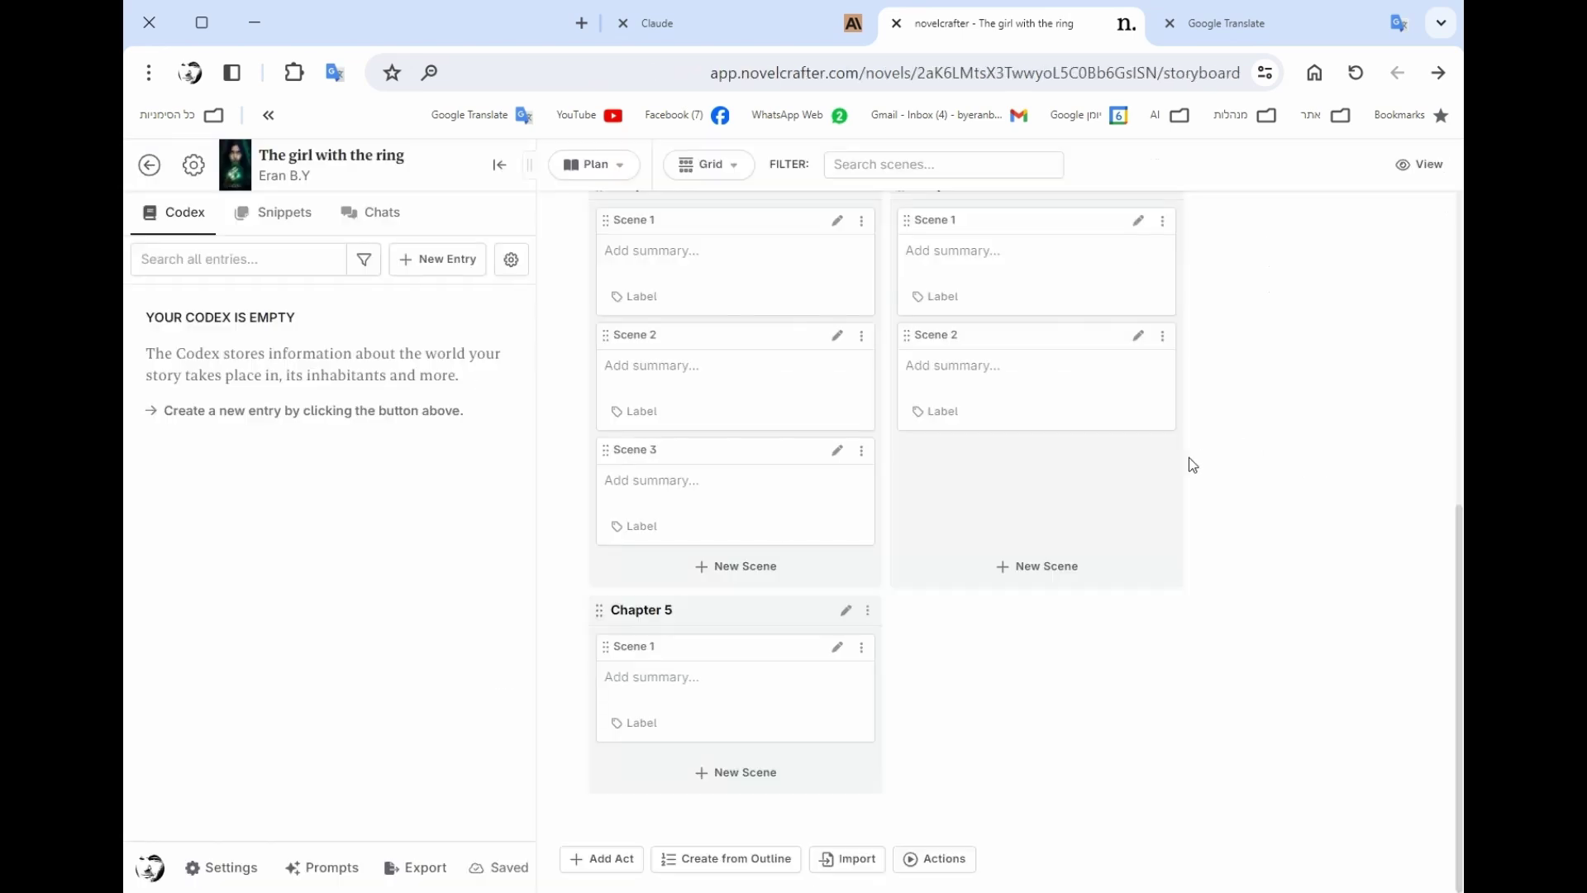
pyautogui.scroll(2, 905, 538)
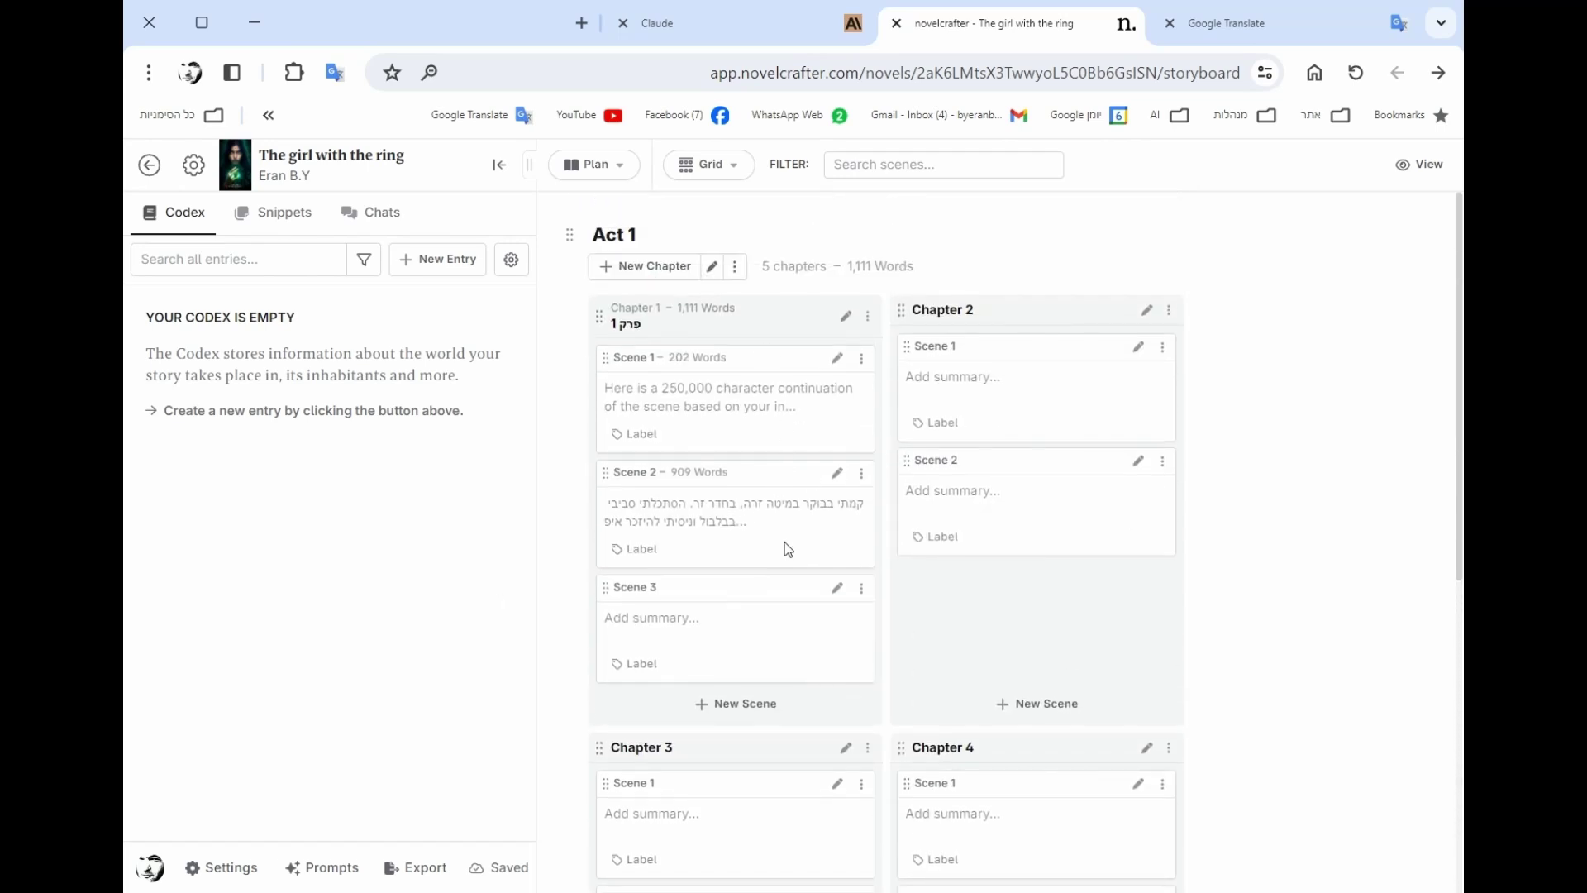
pyautogui.scroll(-5, 860, 550)
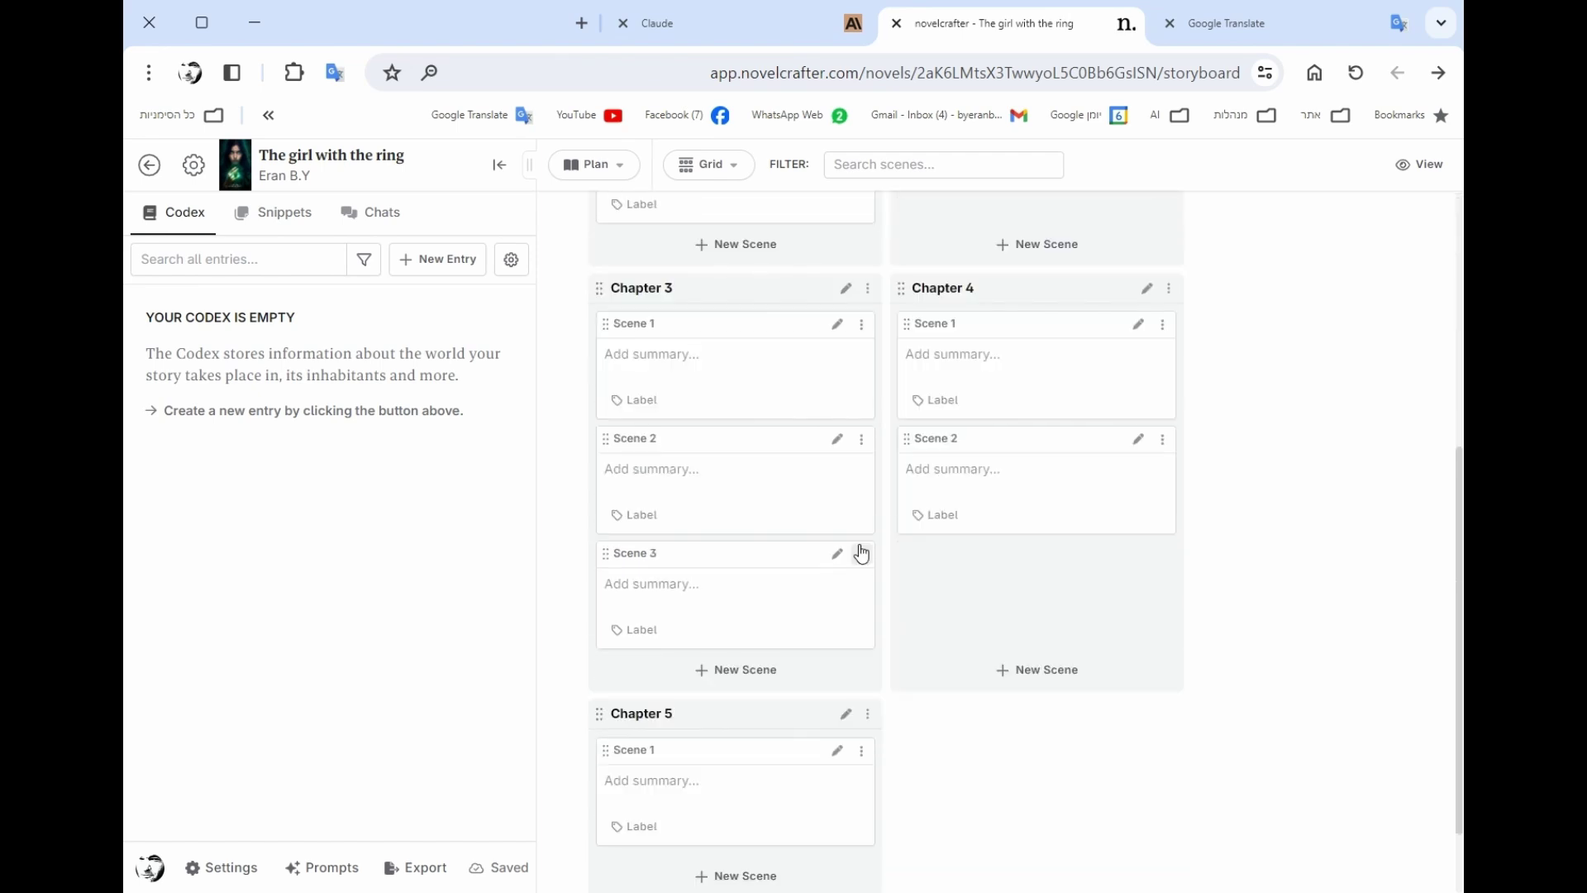
pyautogui.scroll(-1, 984, 588)
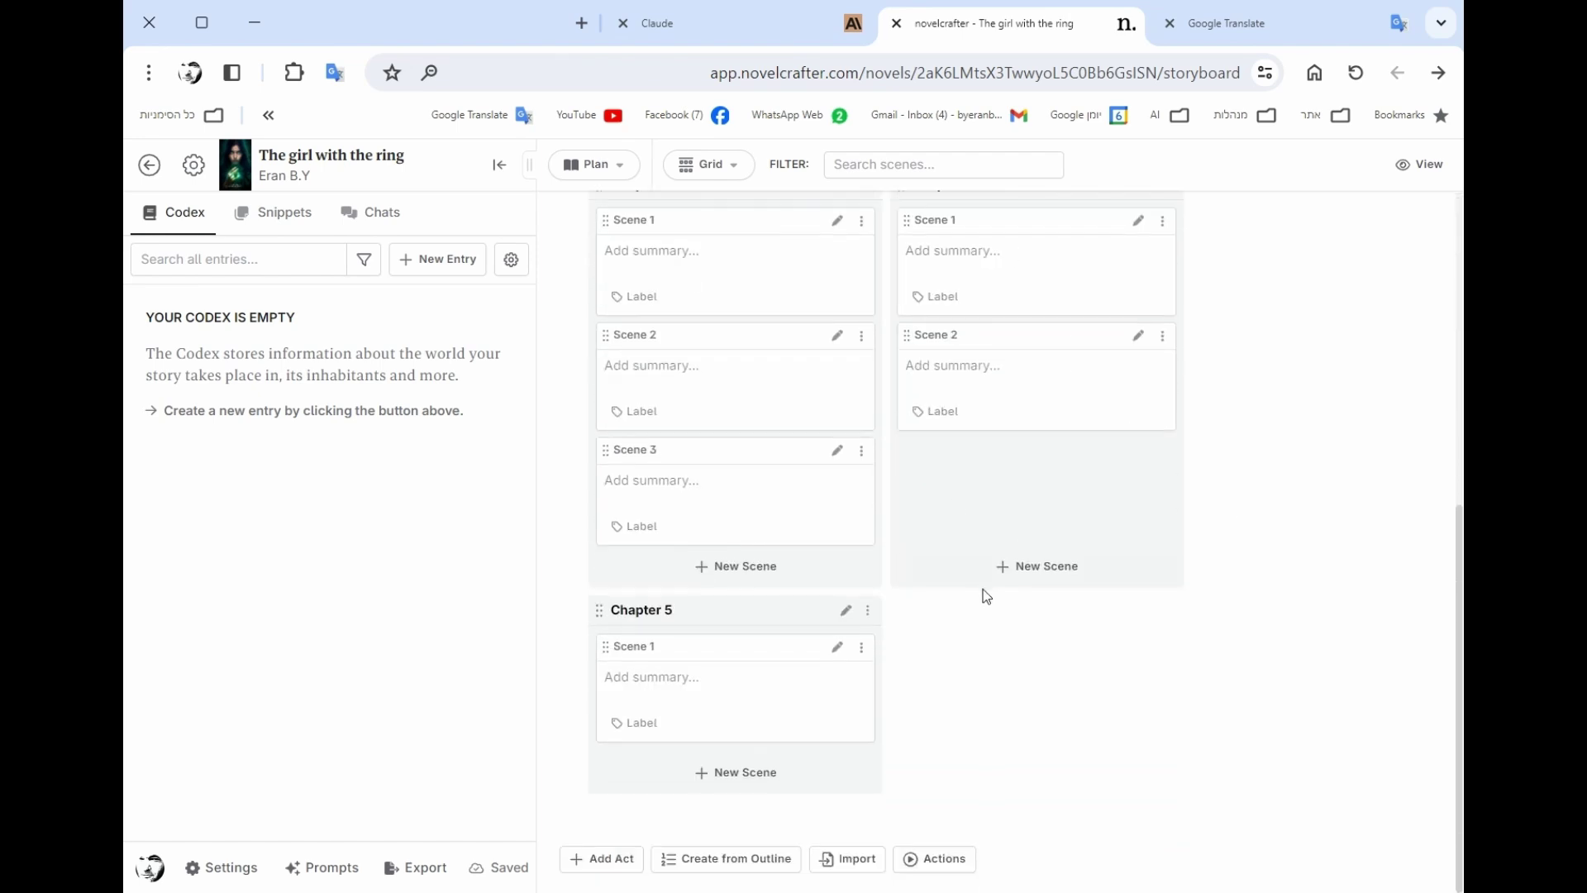
pyautogui.scroll(6, 984, 587)
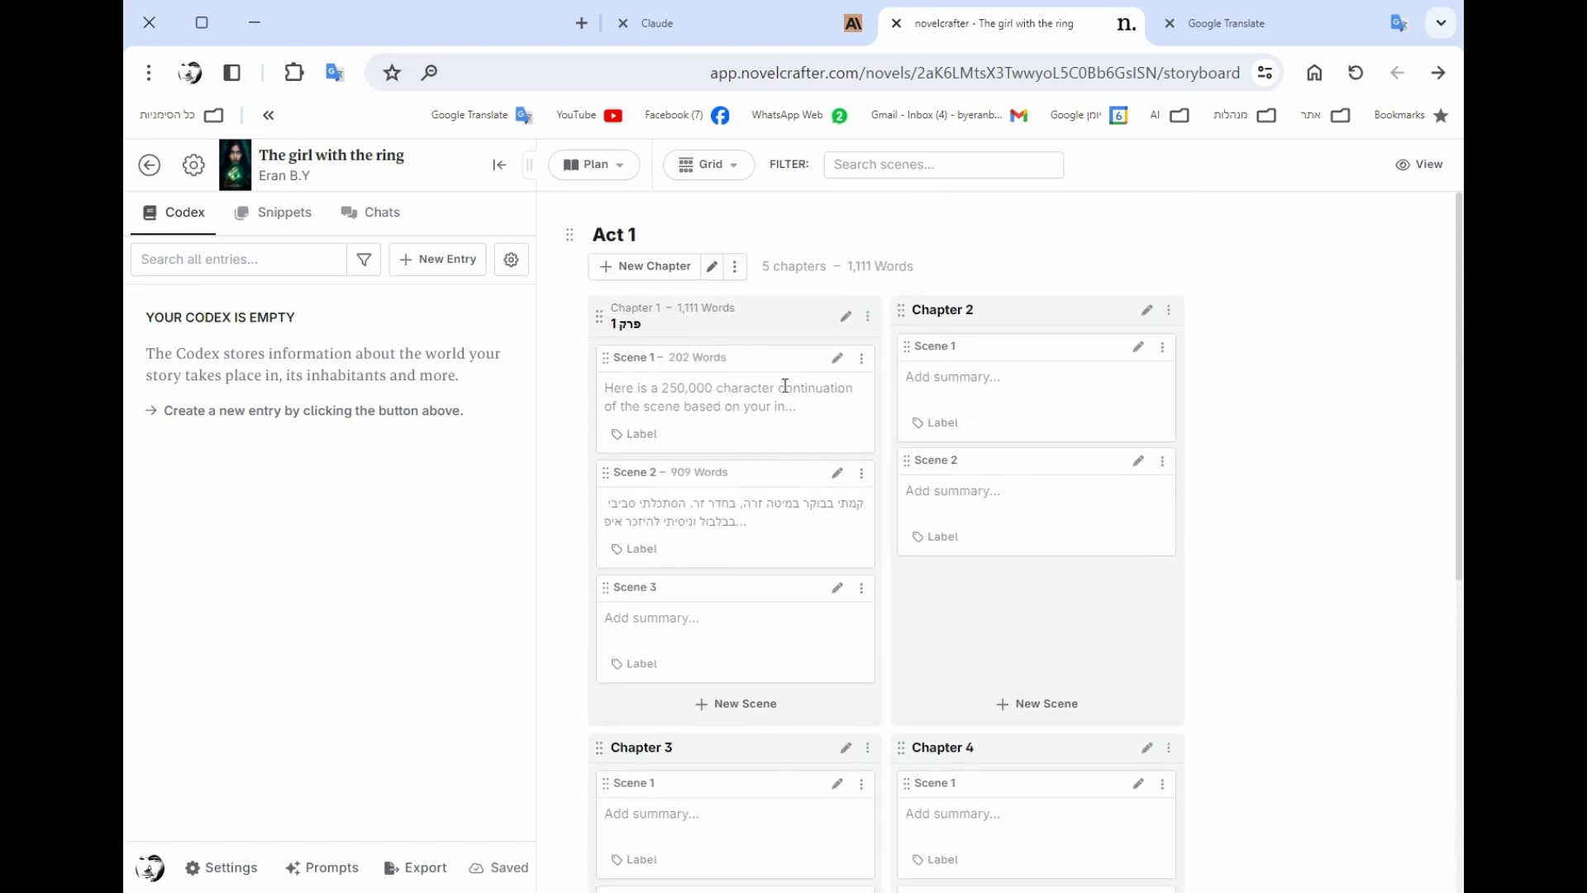
# - Return to the library and open the Seven years novel
pyautogui.click(148, 166)
pyautogui.scroll(-8, 636, 590)
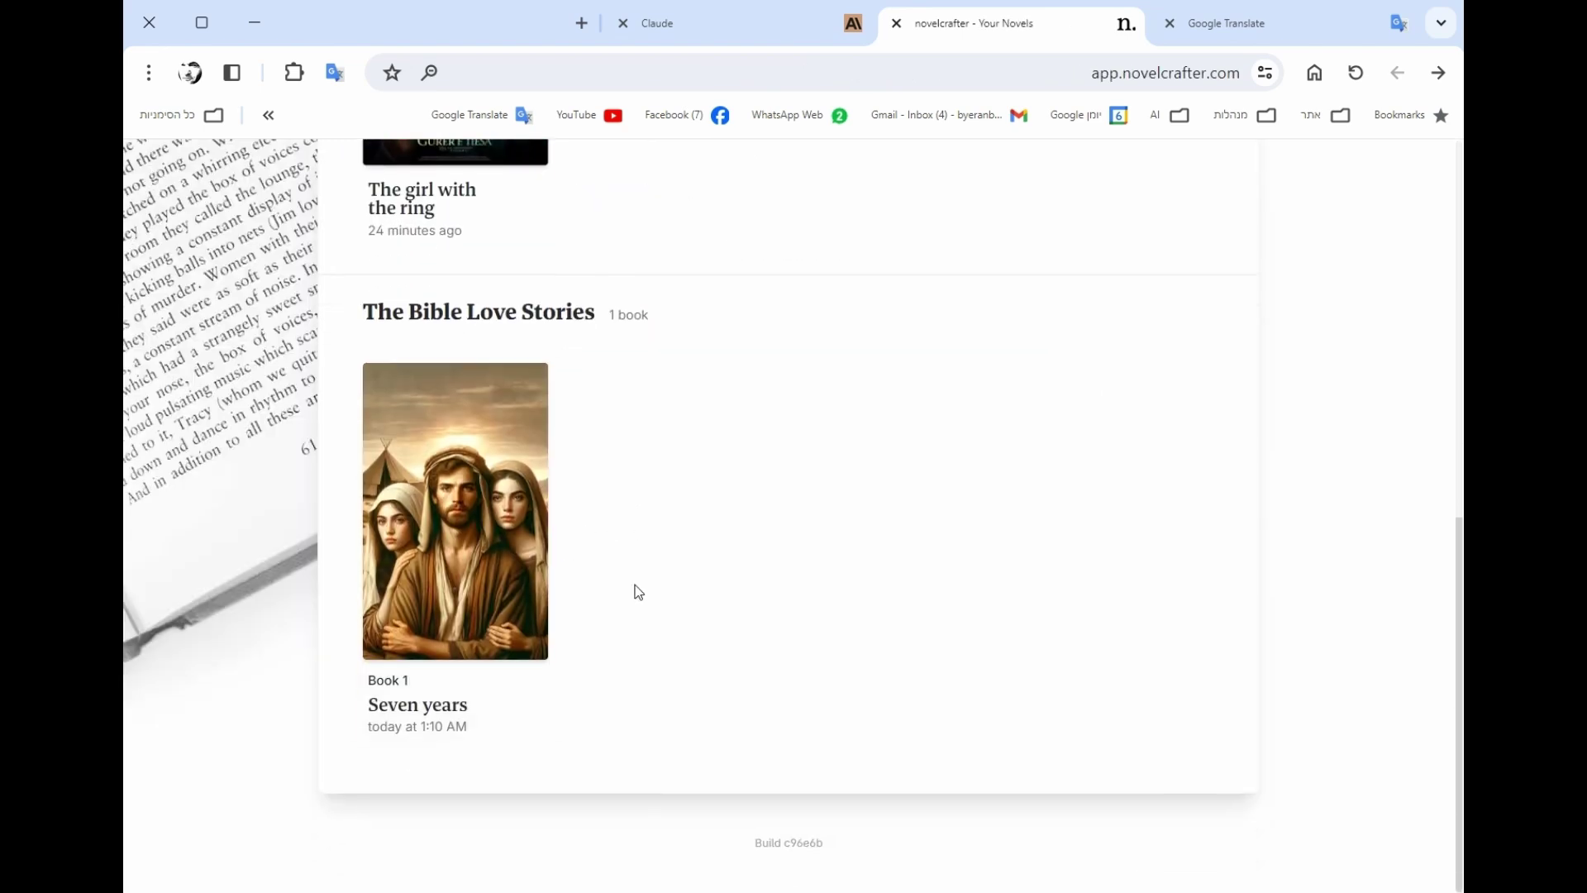
pyautogui.click(452, 496)
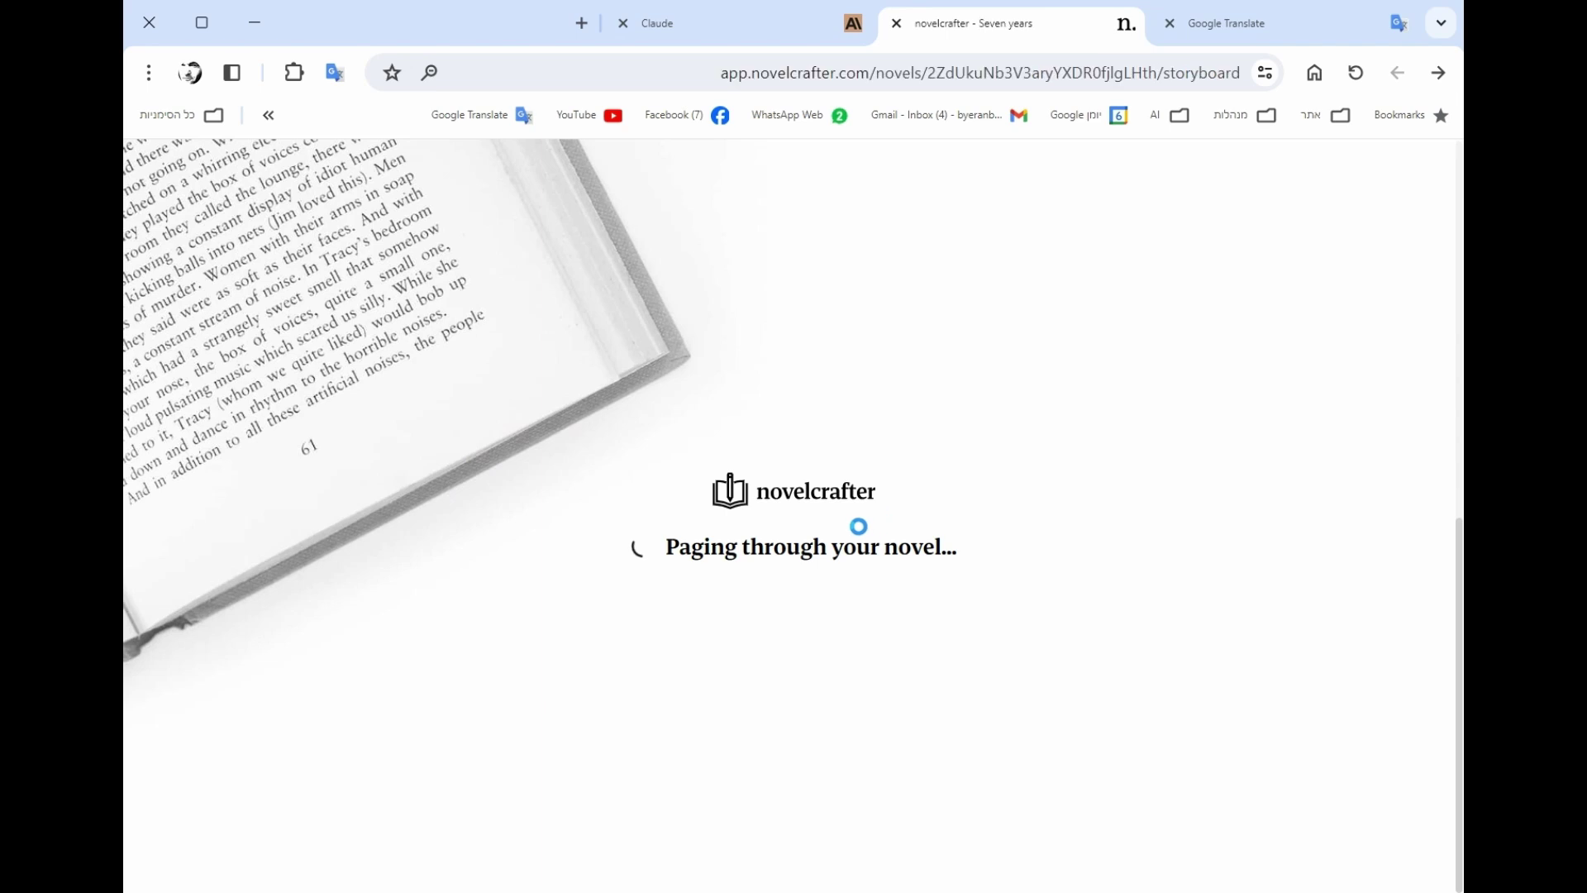
# - Scroll the storyboard to Chapter 29 and open Scene 1 (446 words) for writing
pyautogui.scroll(-20, 758, 354)
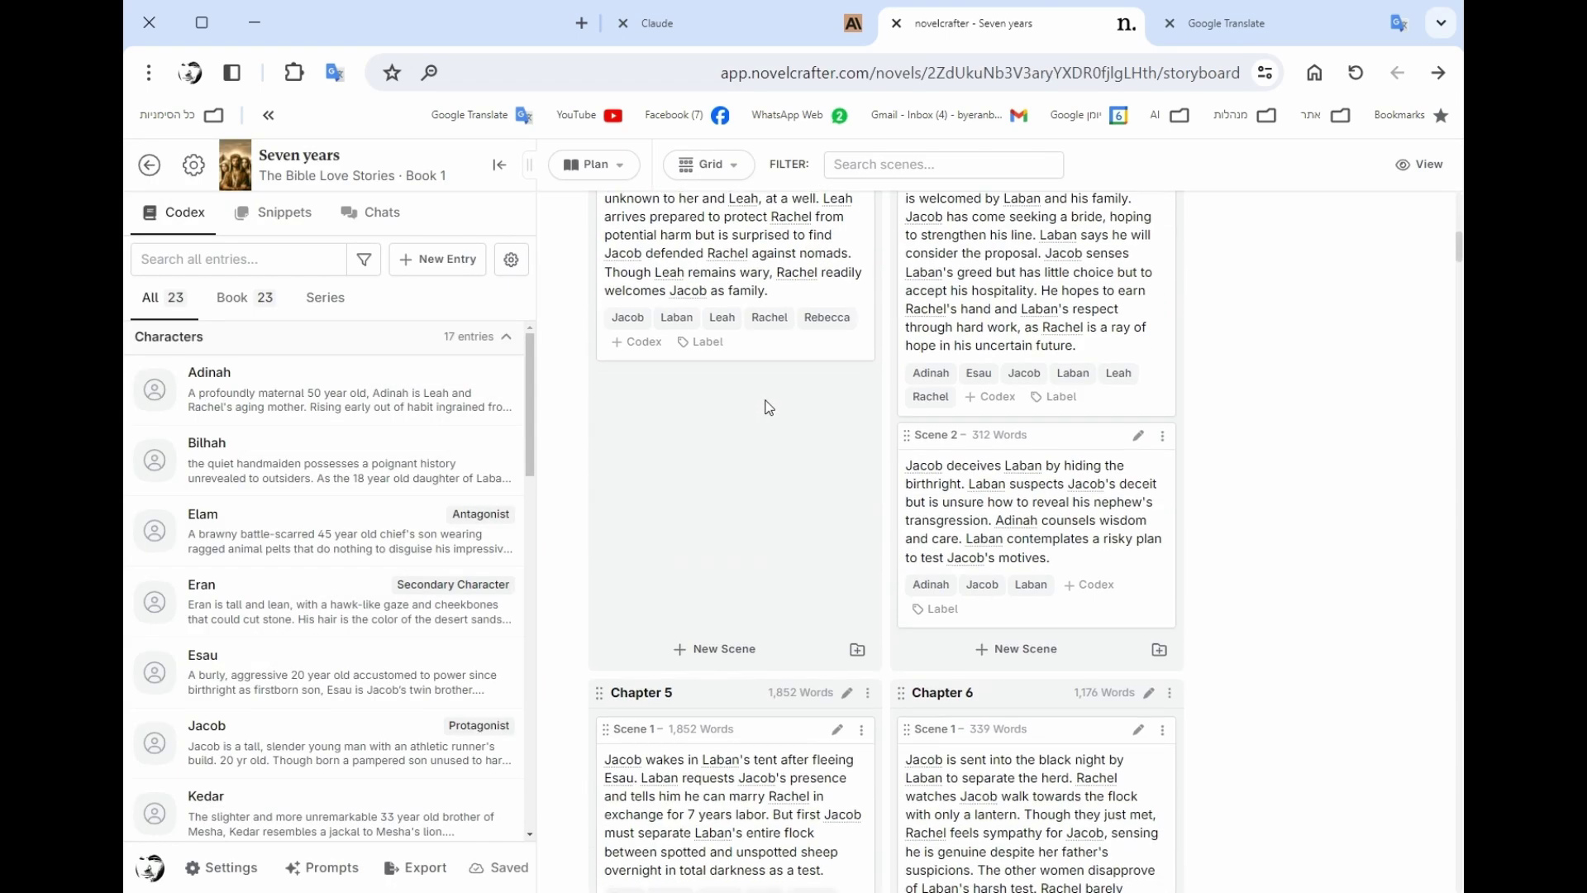
pyautogui.scroll(-7, 769, 405)
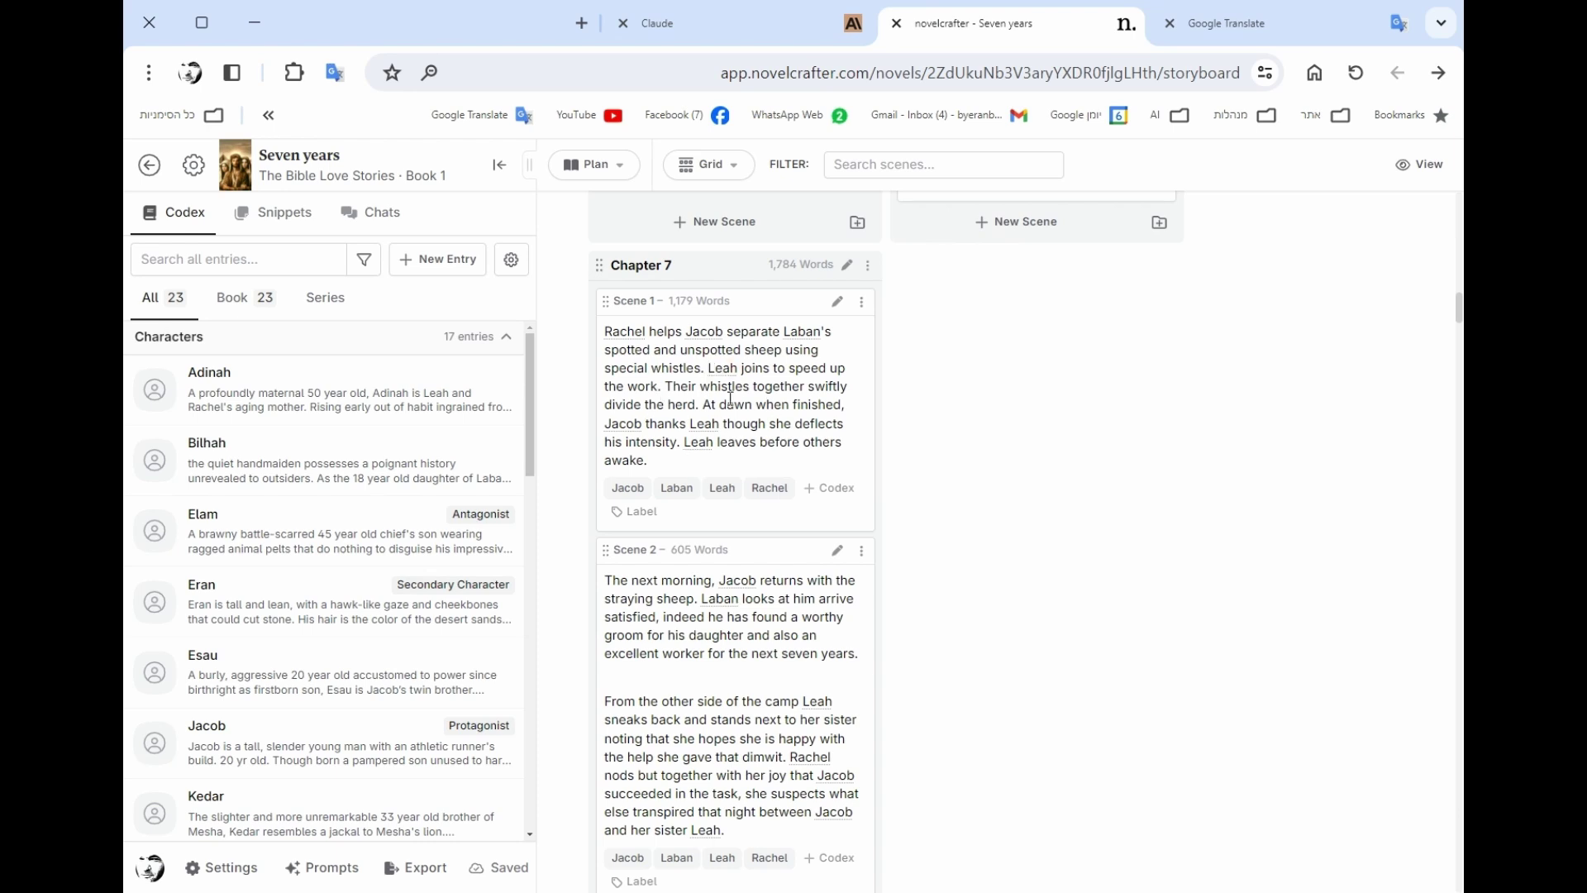
pyautogui.scroll(-6, 731, 399)
pyautogui.scroll(4, 740, 347)
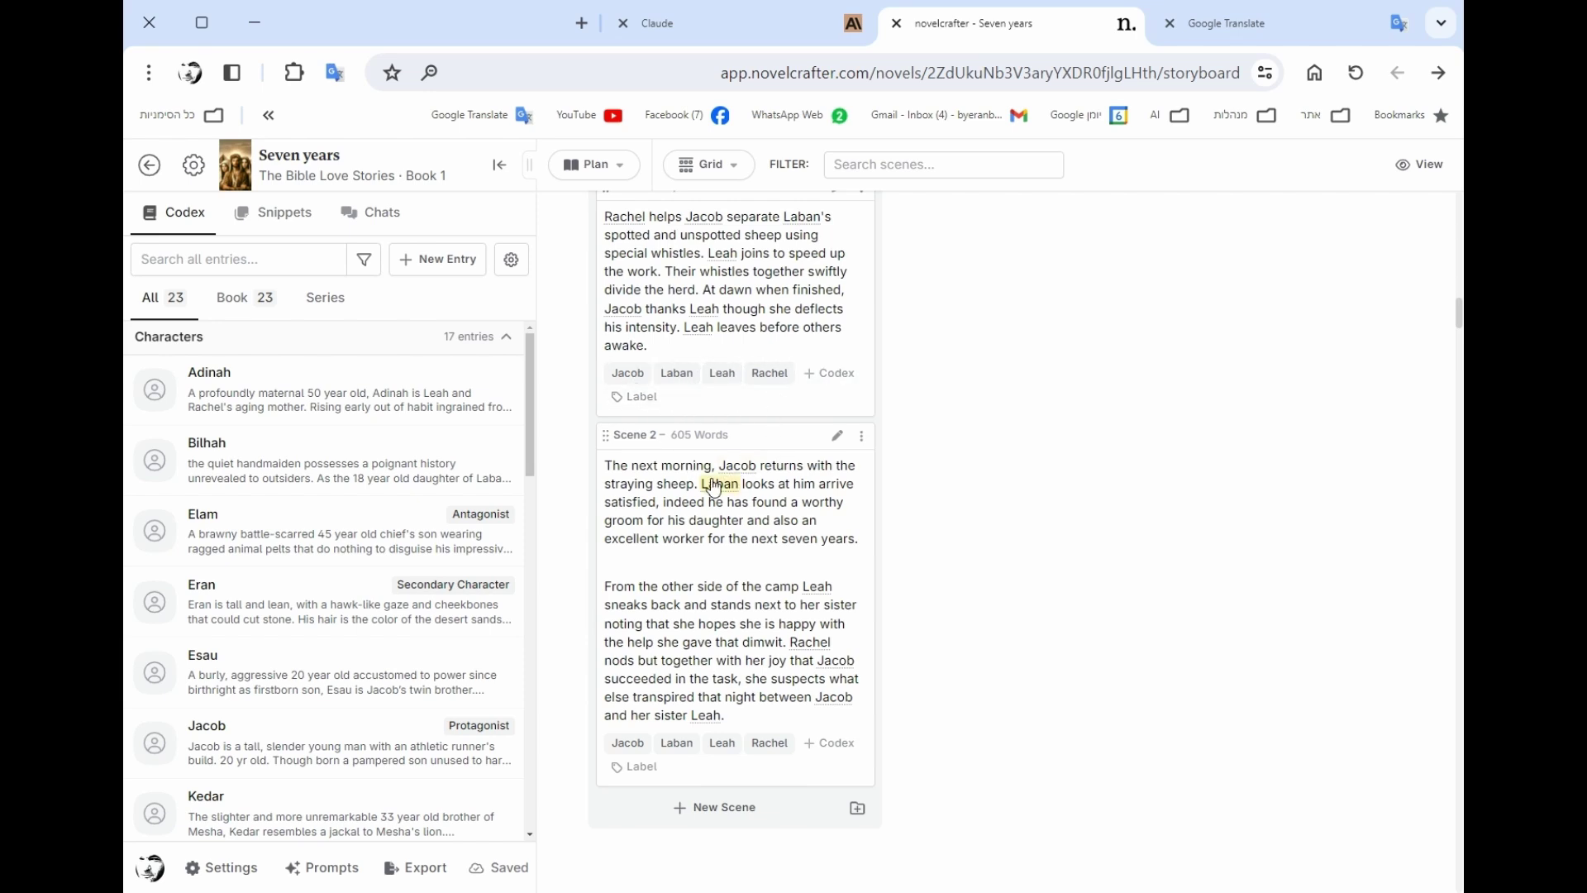
pyautogui.scroll(-6, 792, 514)
pyautogui.scroll(-1, 777, 562)
pyautogui.scroll(4, 776, 559)
pyautogui.scroll(-4, 779, 558)
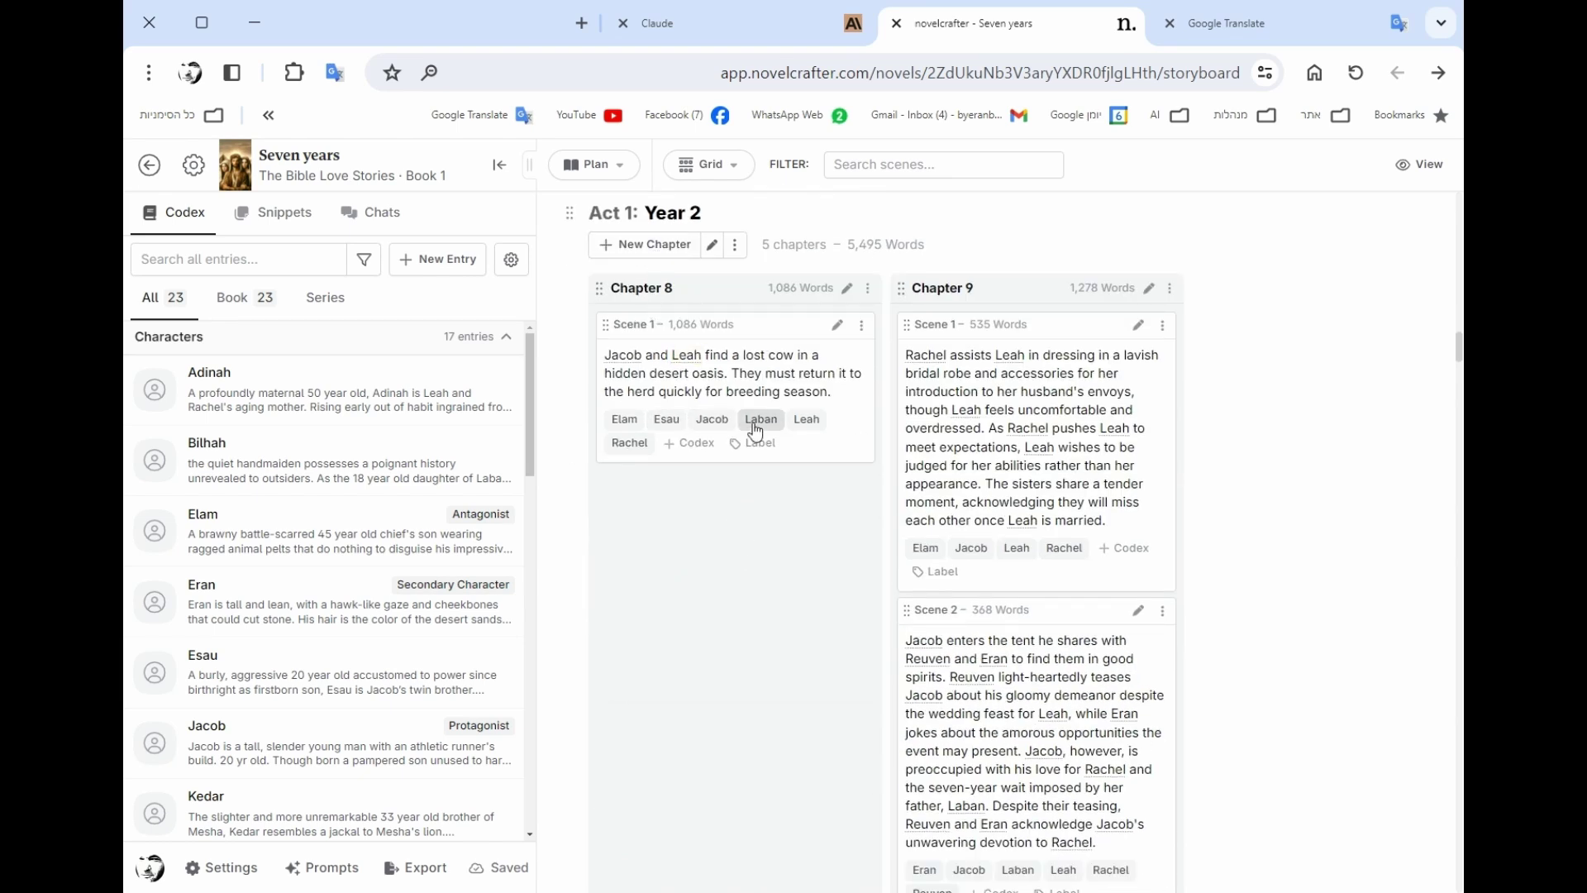
pyautogui.scroll(-4, 1075, 463)
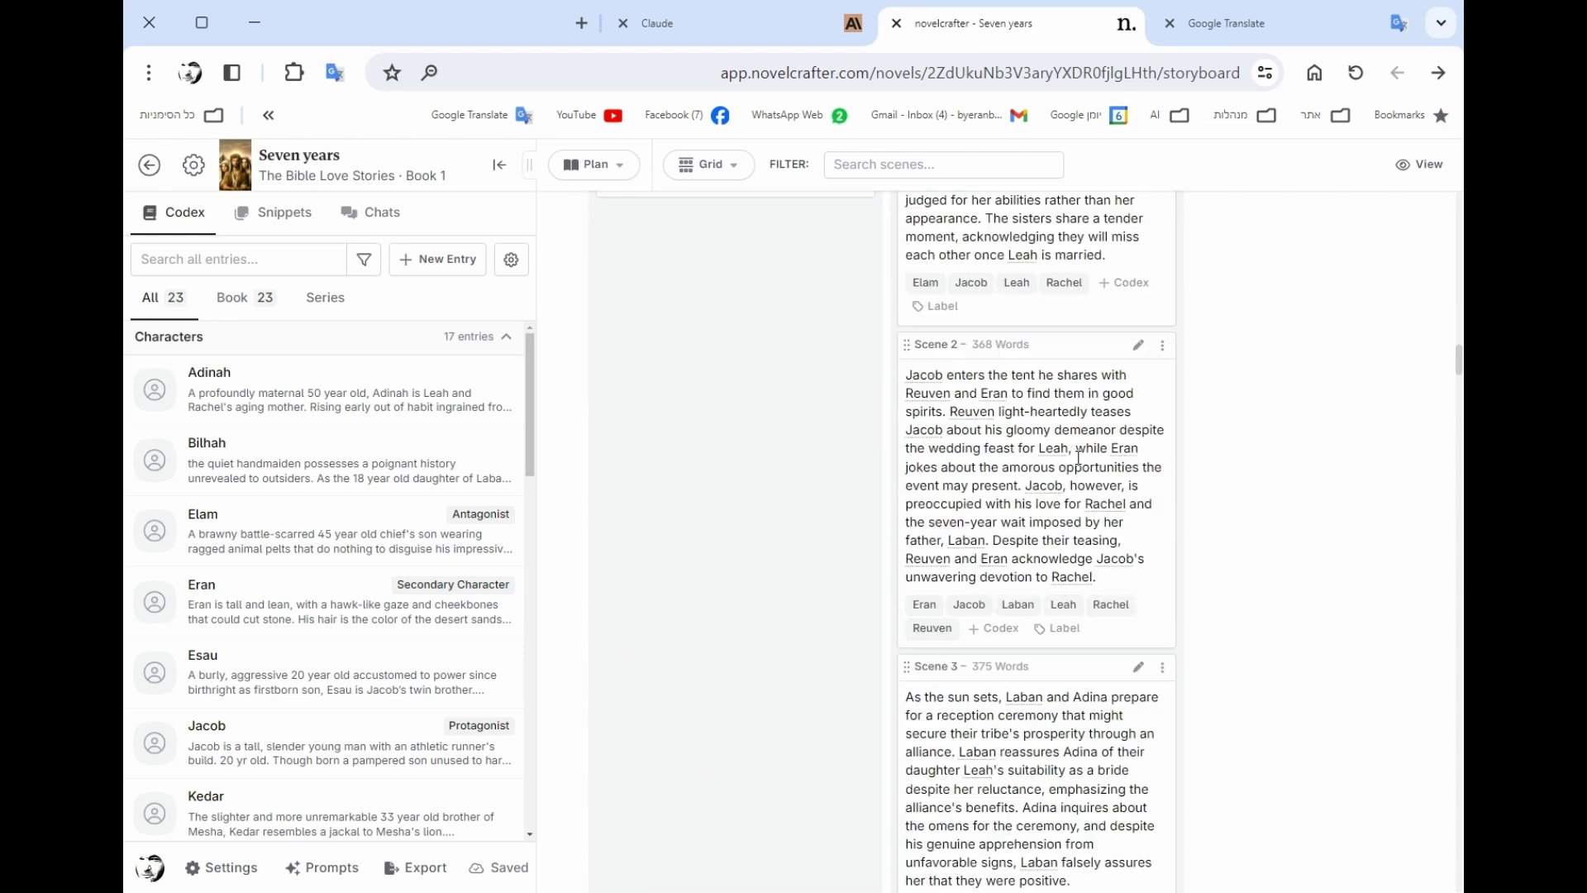
pyautogui.scroll(1, 1076, 463)
pyautogui.scroll(3, 826, 430)
pyautogui.scroll(-7, 726, 394)
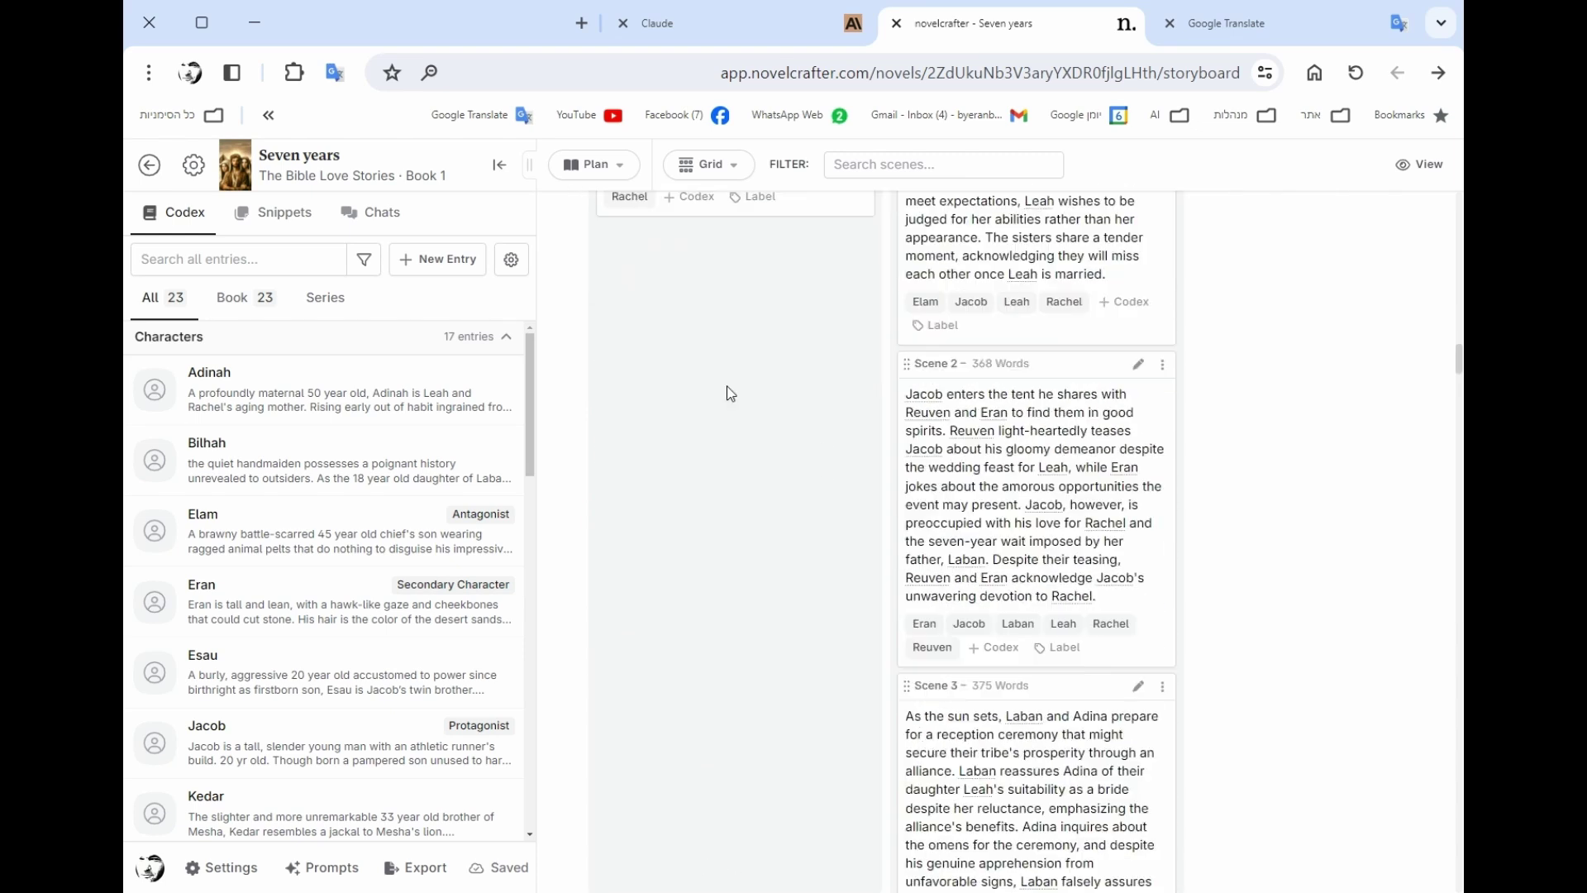
pyautogui.scroll(7, 726, 390)
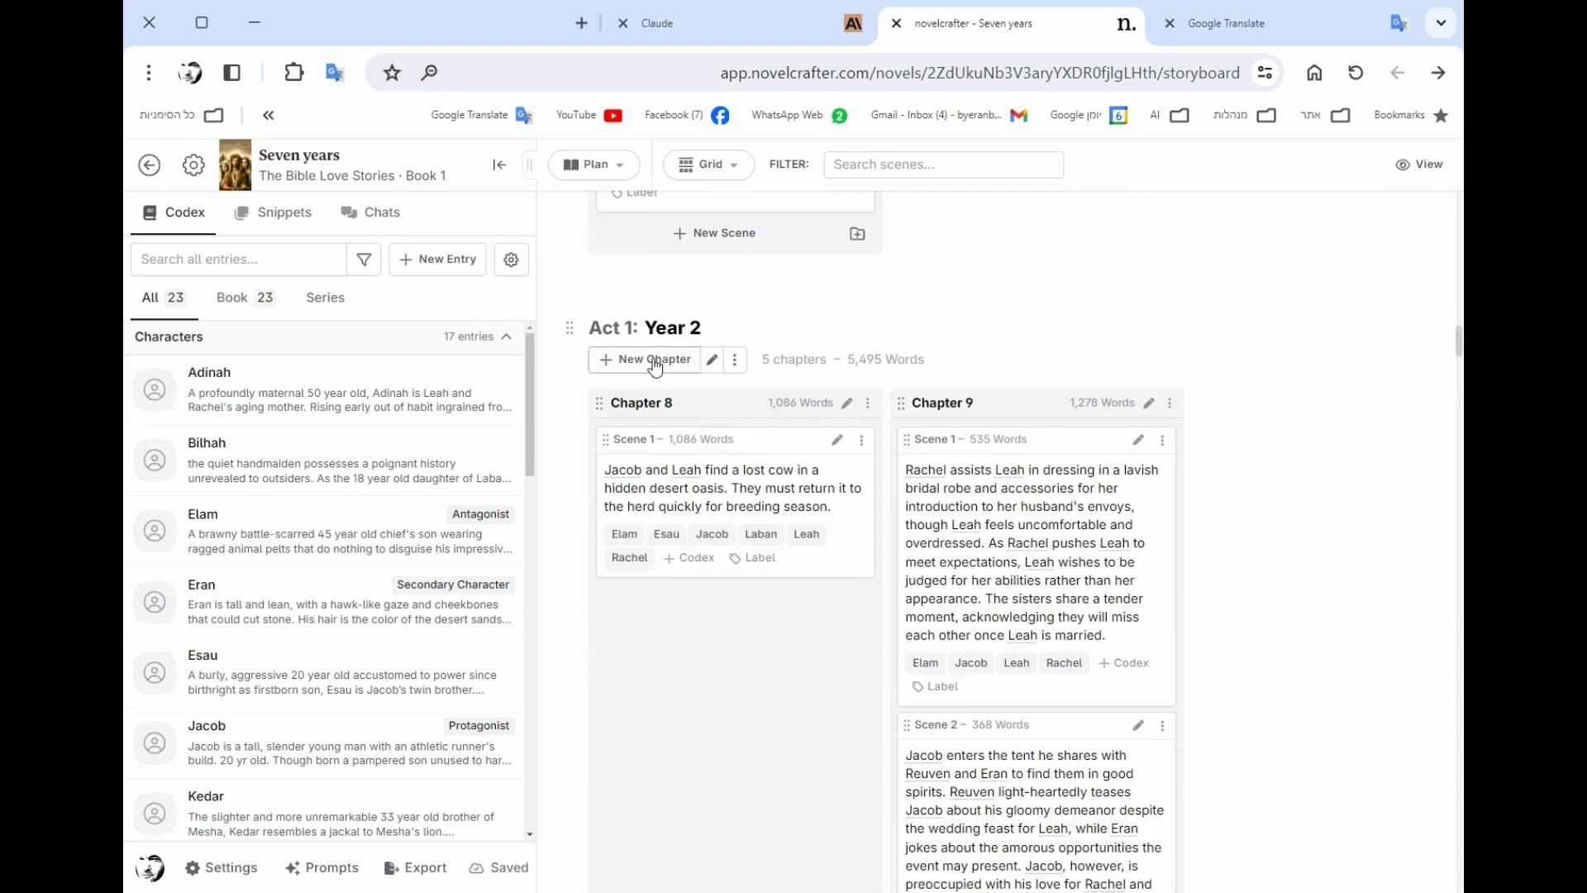
pyautogui.scroll(-5, 756, 501)
pyautogui.scroll(4, 757, 476)
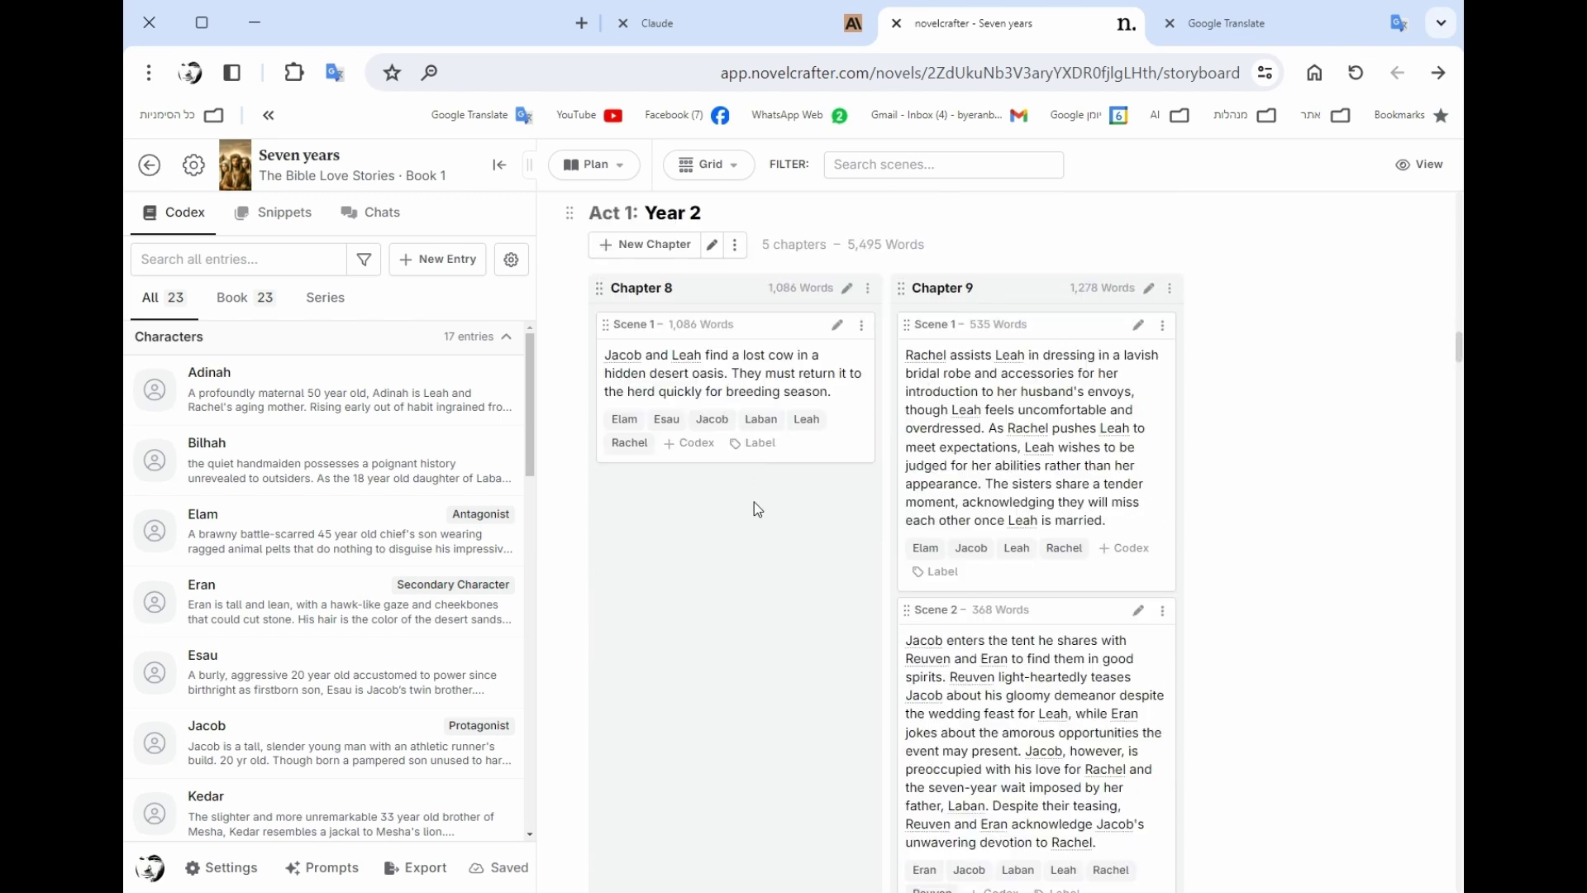
pyautogui.scroll(-8, 1119, 466)
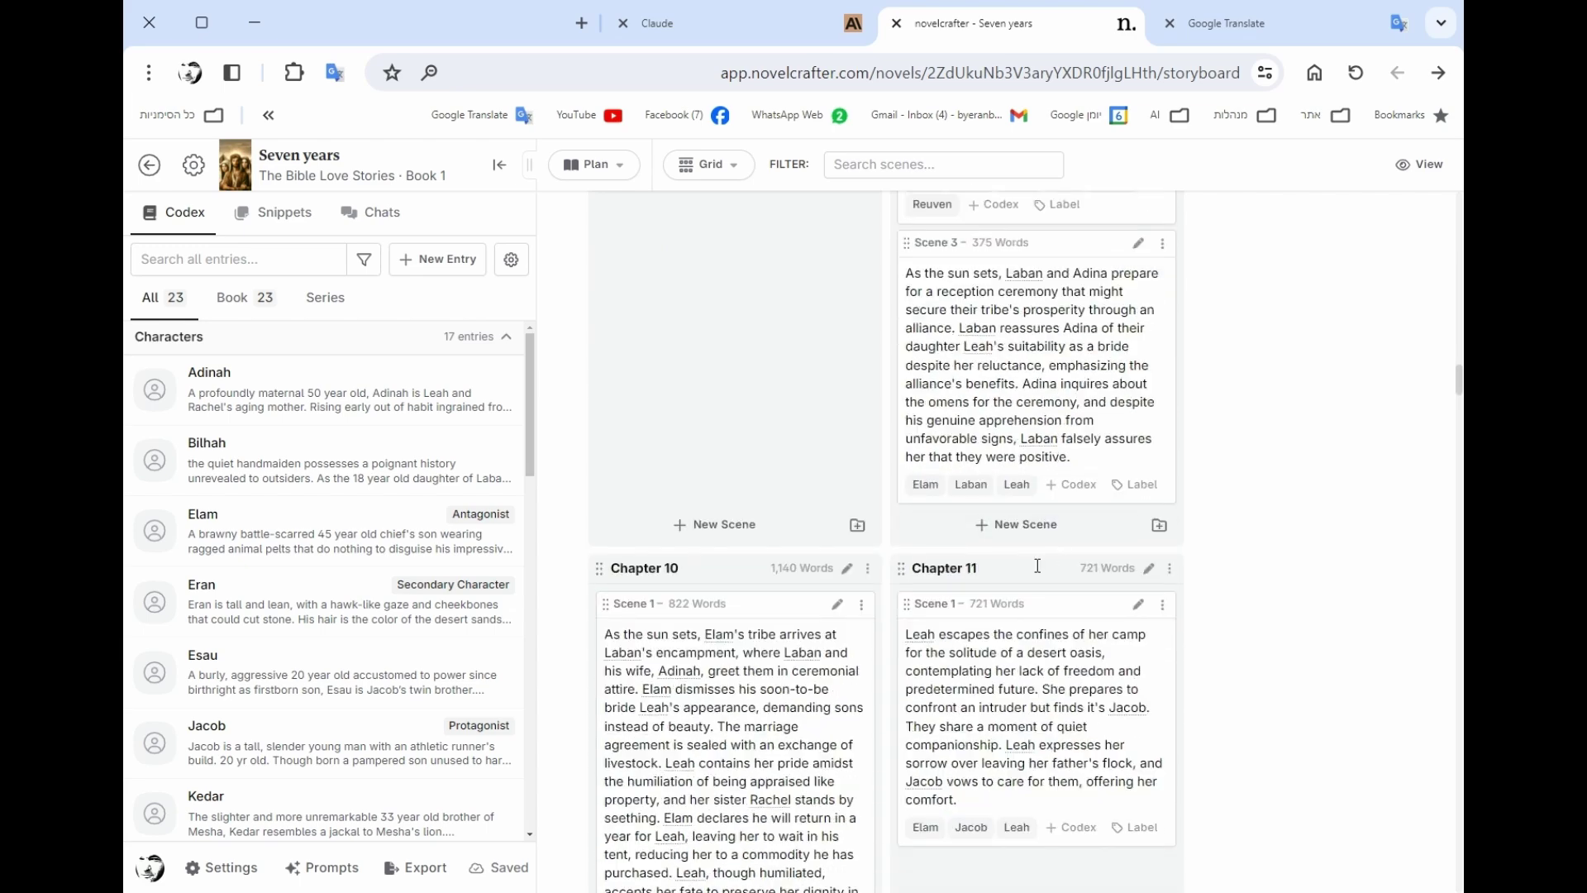
pyautogui.scroll(-4, 1040, 571)
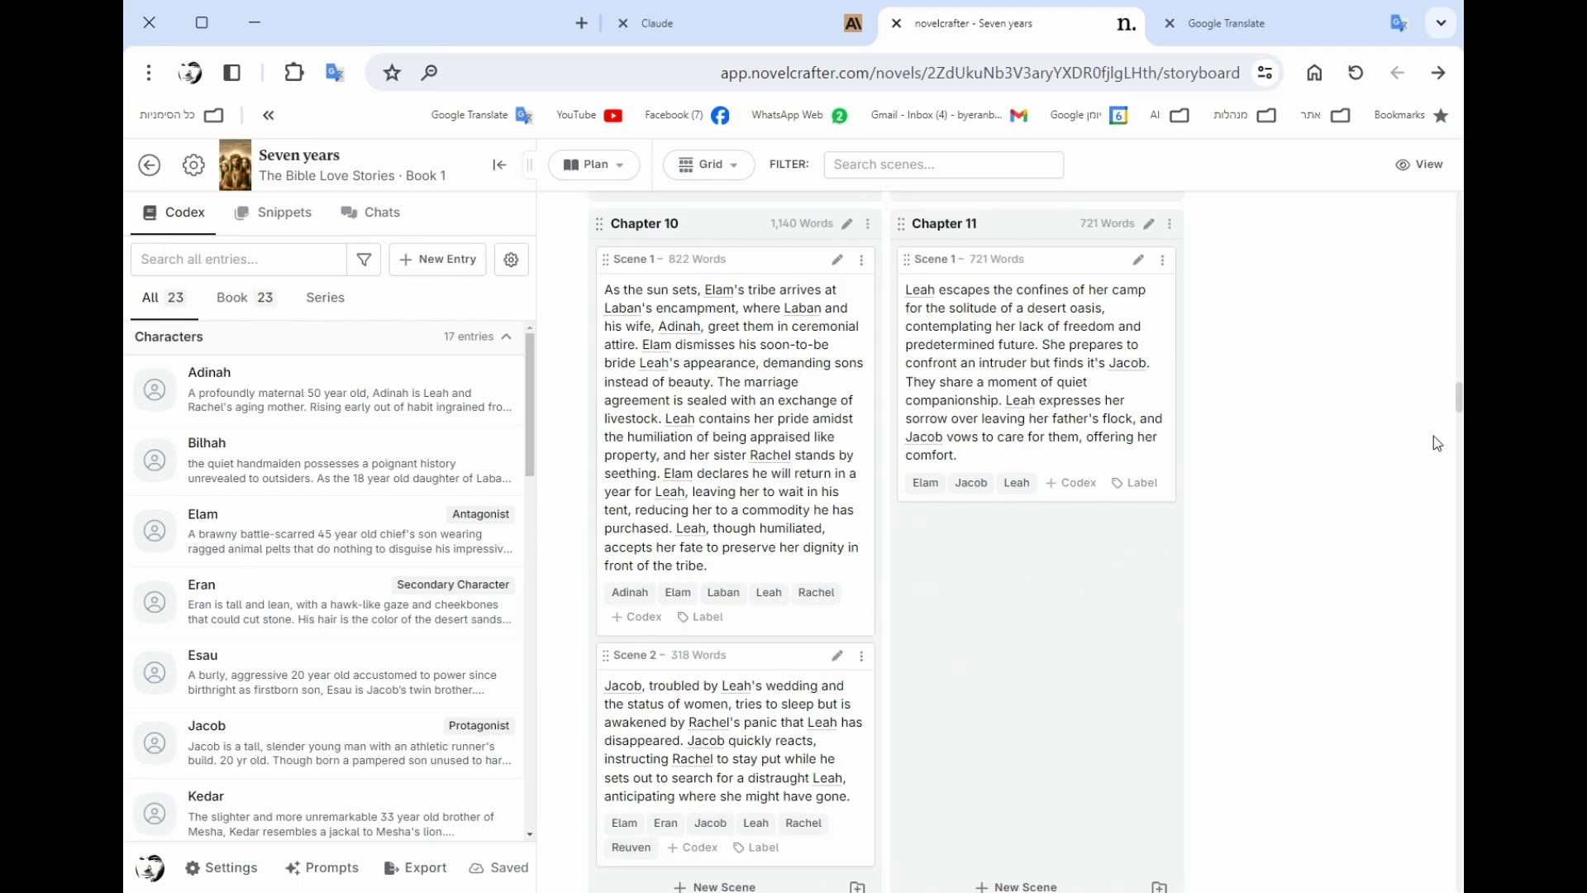
pyautogui.moveTo(1460, 403); pyautogui.dragTo(1397, 745)
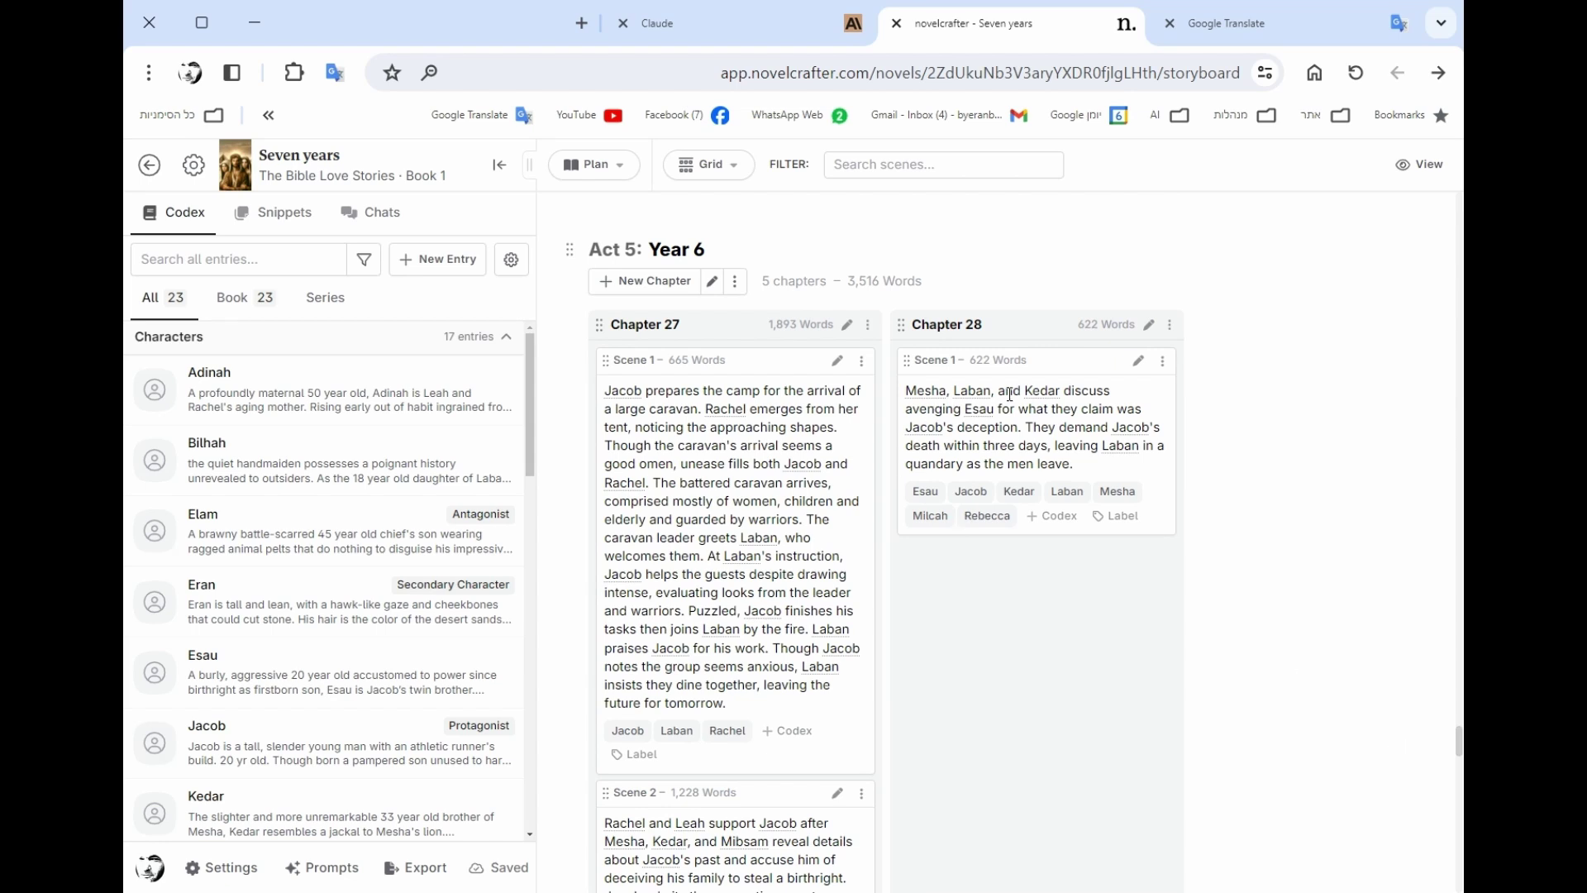
pyautogui.scroll(-4, 1012, 394)
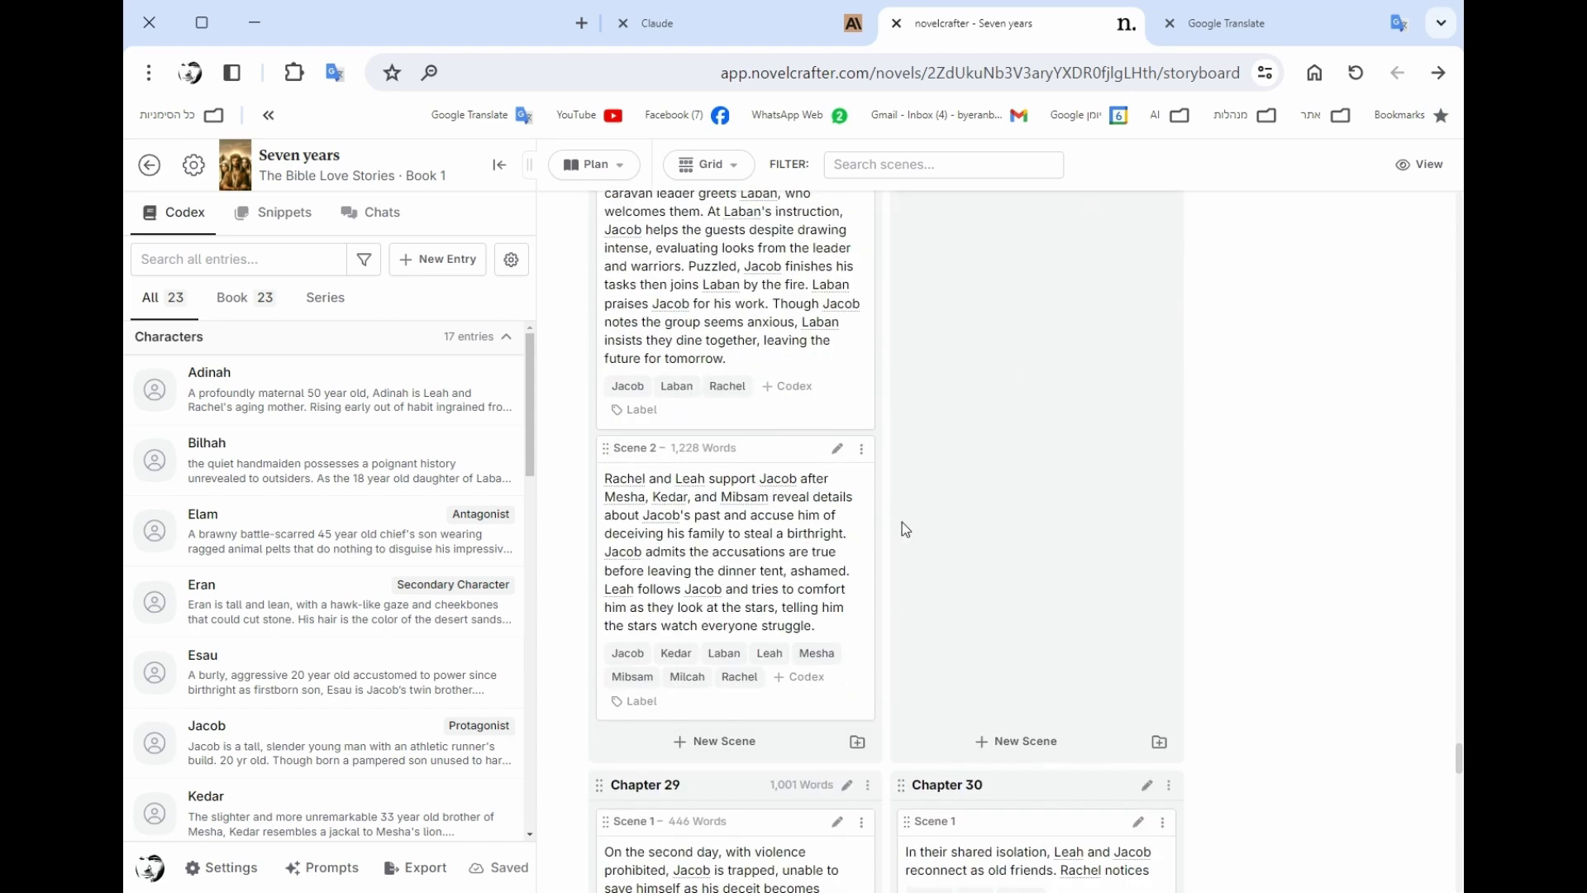
pyautogui.scroll(-5, 807, 535)
pyautogui.click(838, 364)
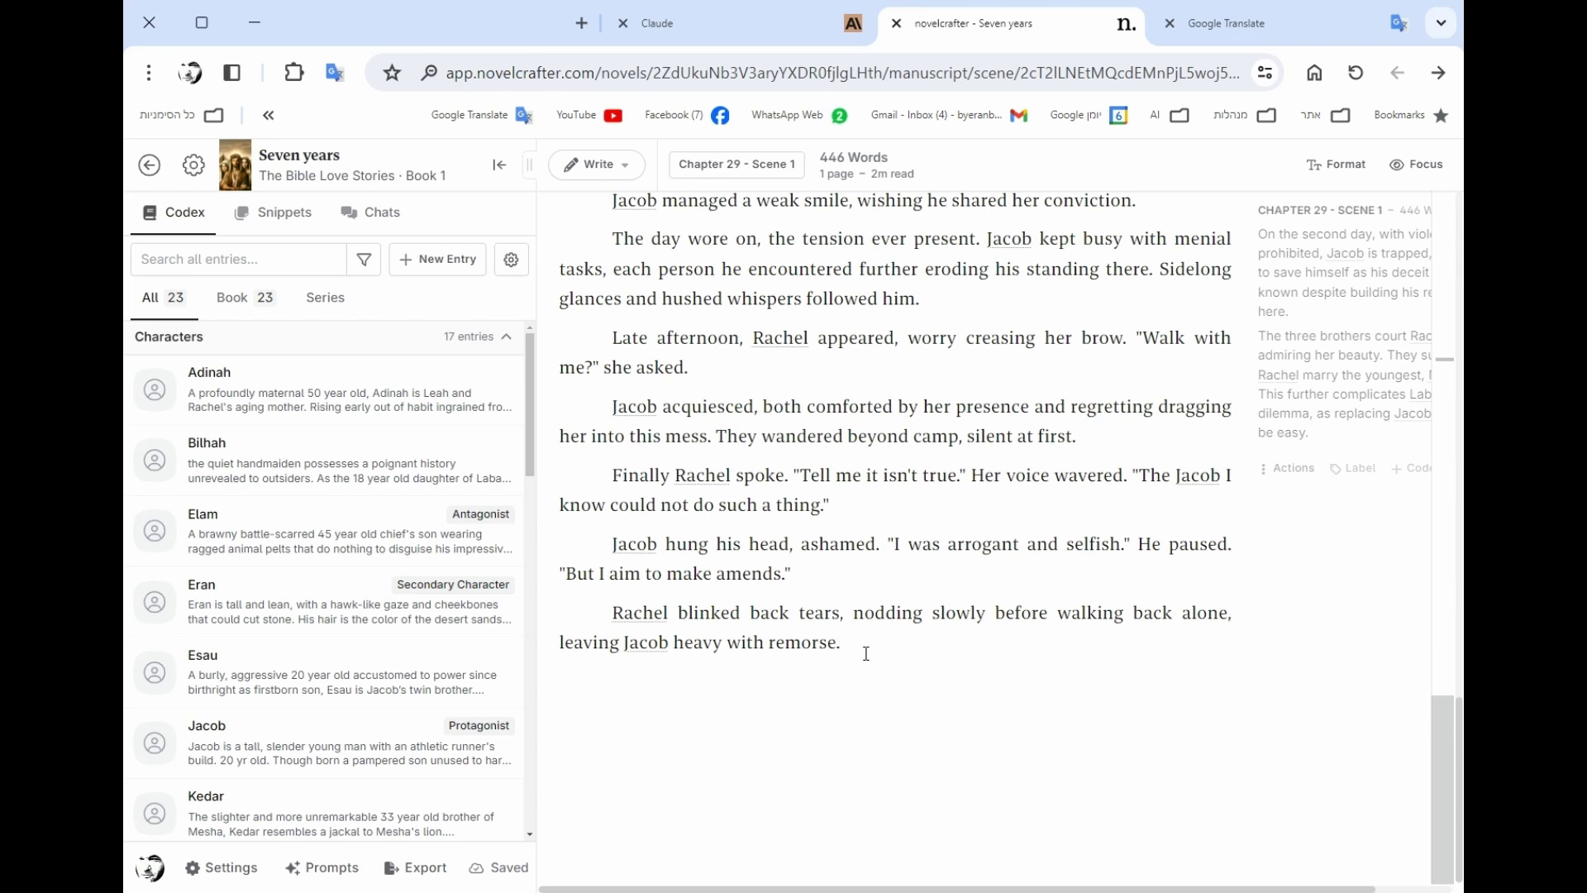
# - Start a new paragraph after the scene's last line and type '/' for the slash-command menu
pyautogui.press('Return')
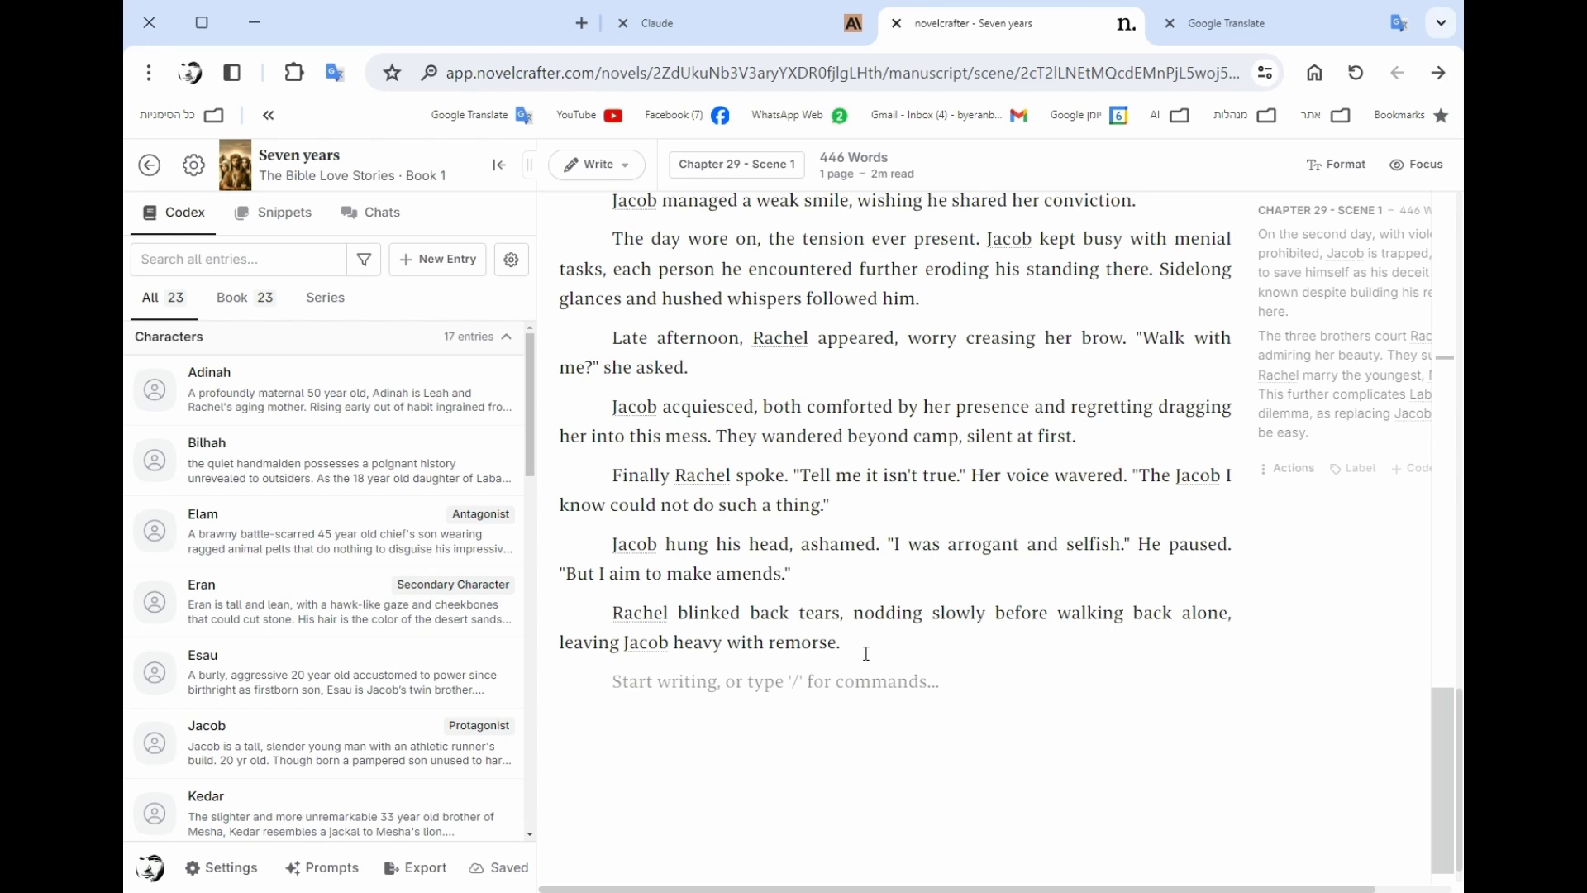
pyautogui.write('.')
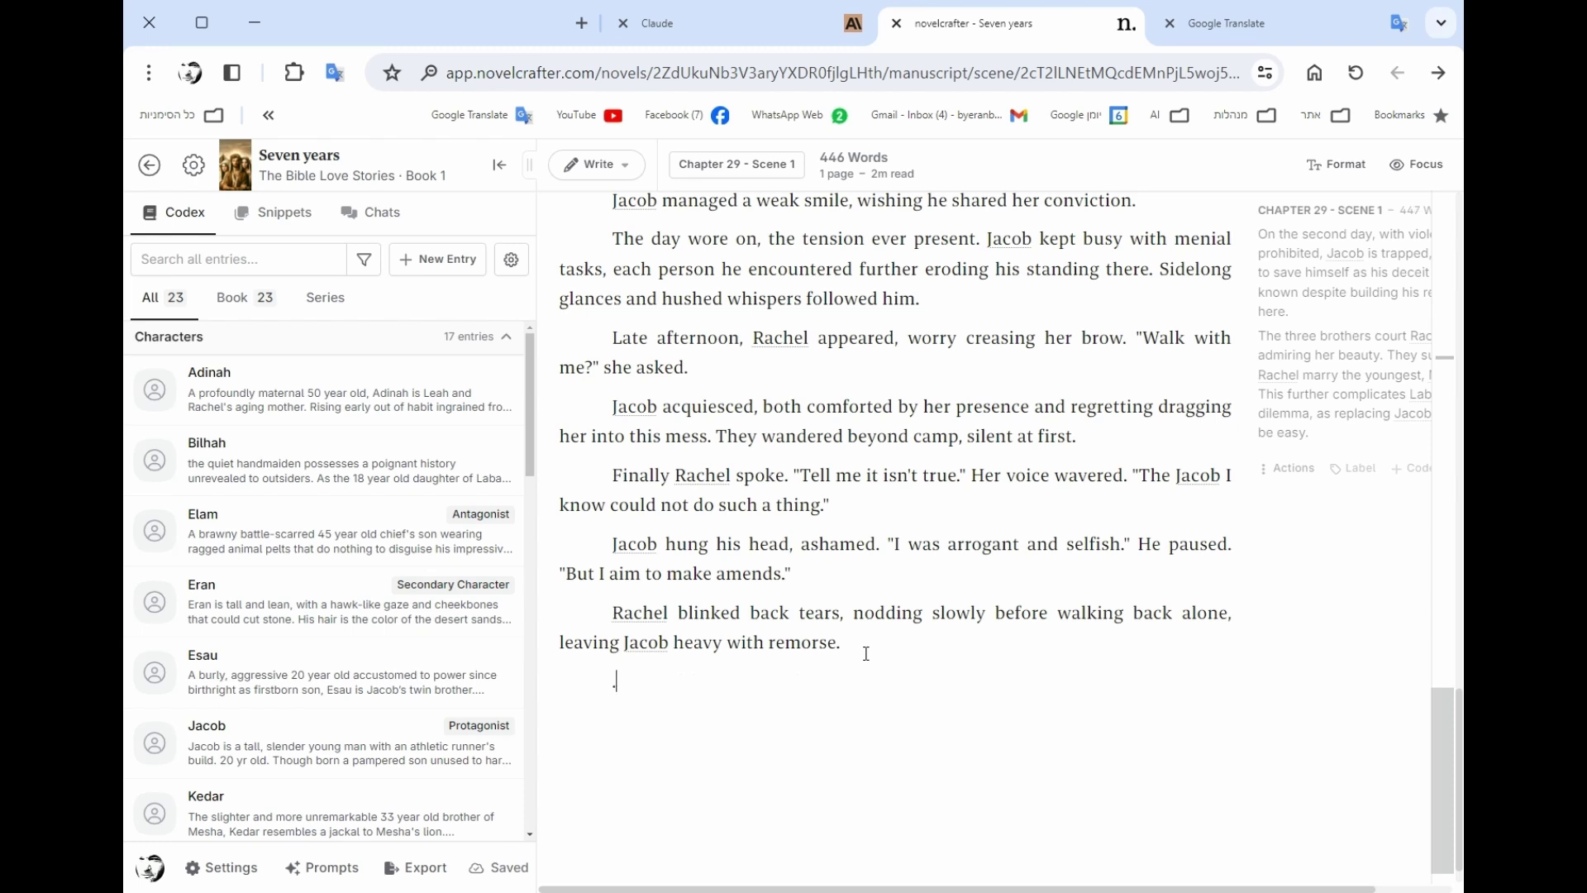
pyautogui.press('BackSpace')
pyautogui.write('/')
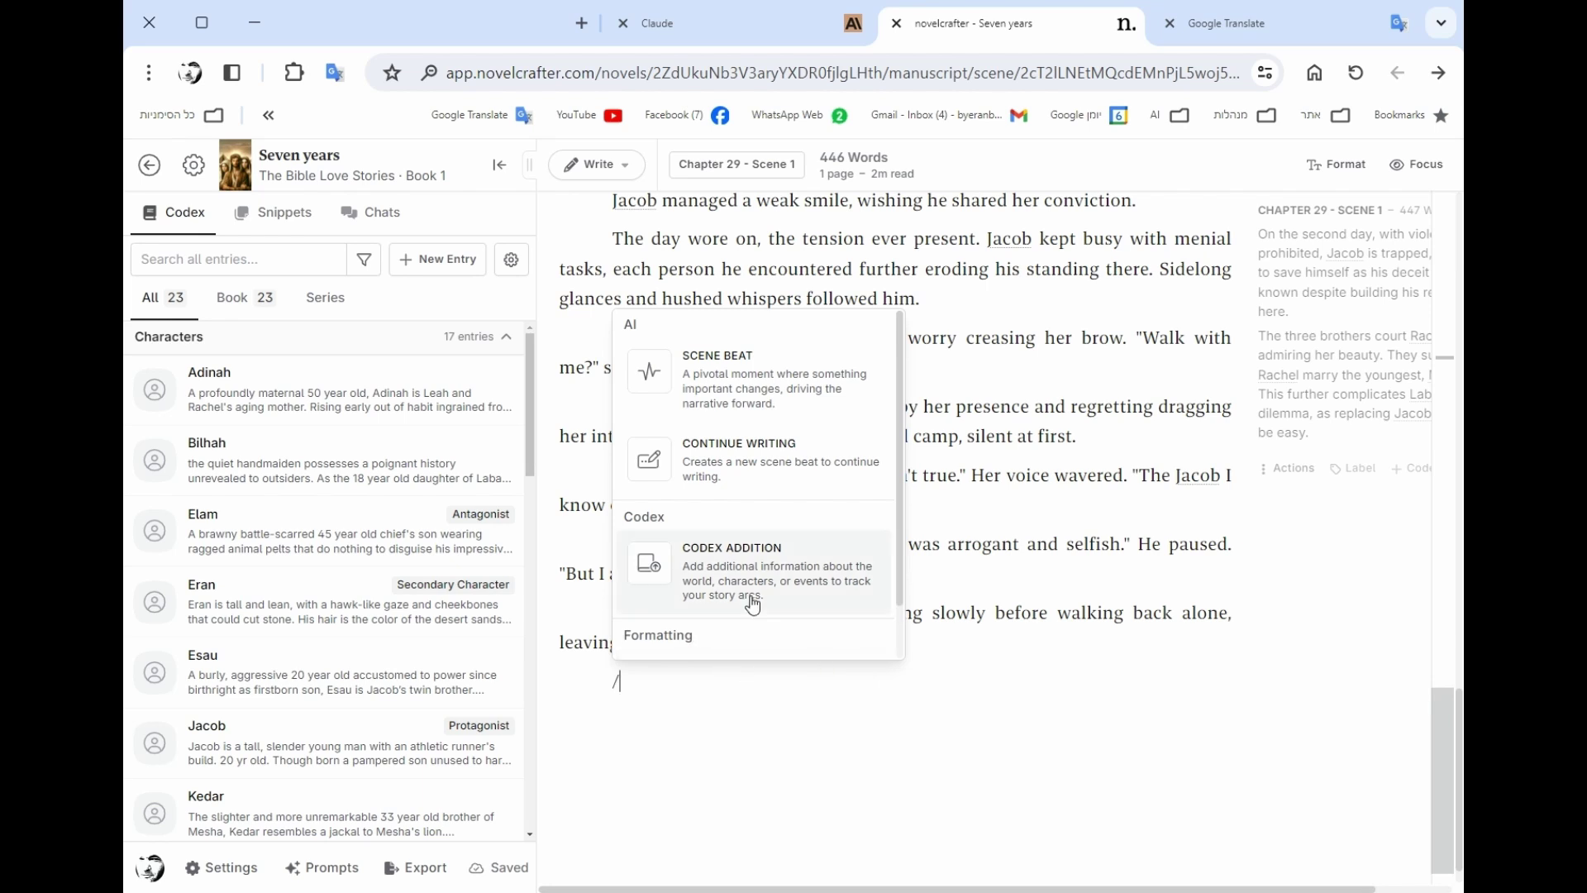
# - Insert a Scene Beat and paste the summary of the three brothers courting Rachel, suggesting Mibsam
pyautogui.click(745, 383)
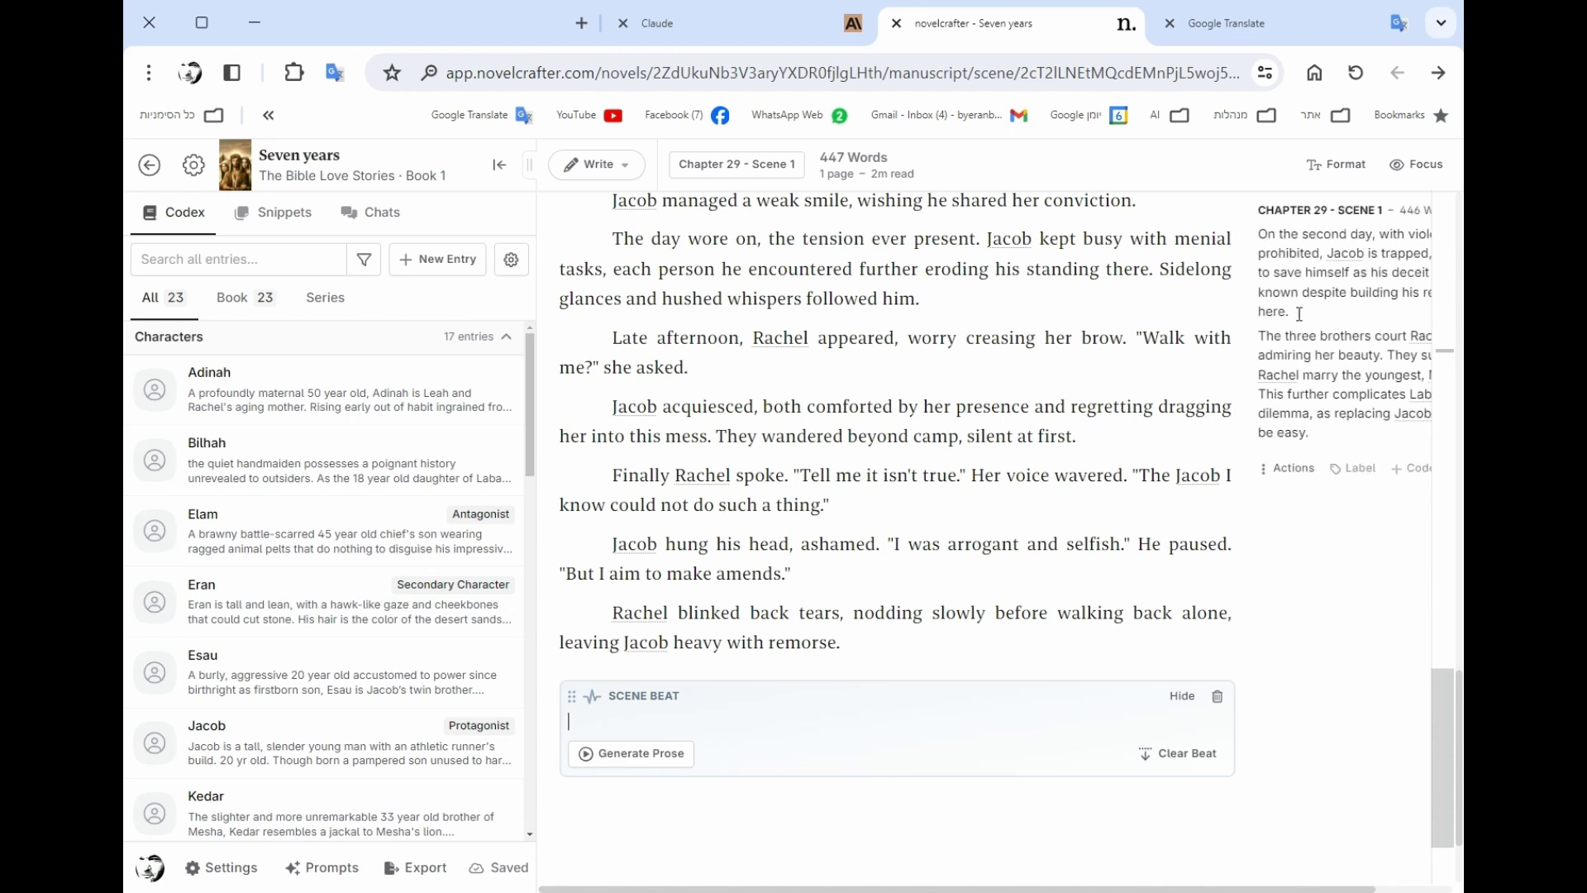
pyautogui.moveTo(1260, 336); pyautogui.dragTo(1329, 432)
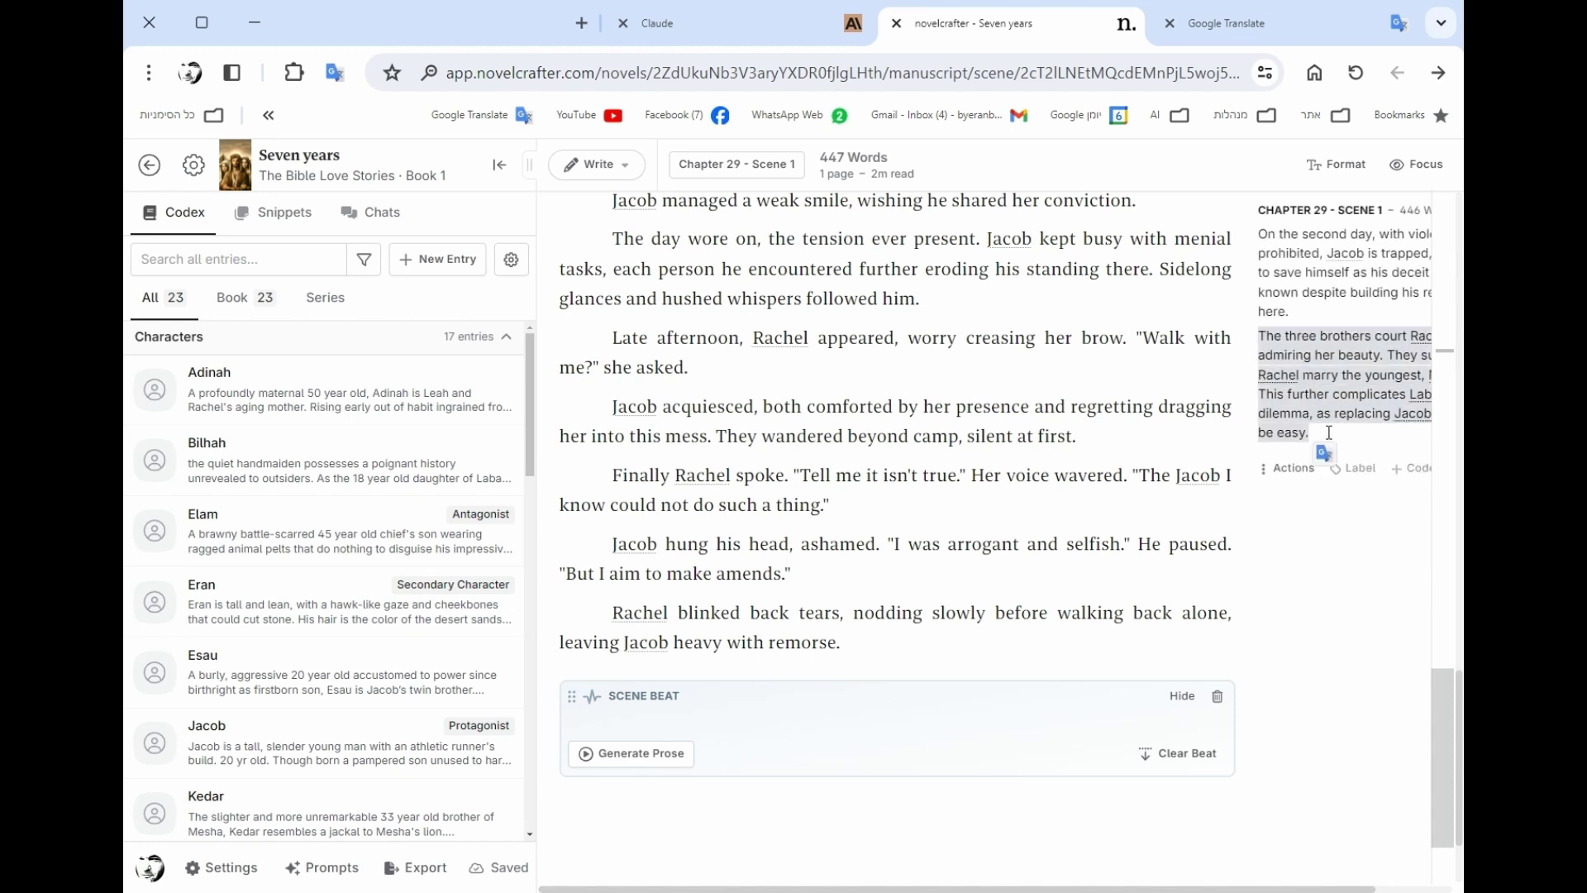
pyautogui.click(617, 718)
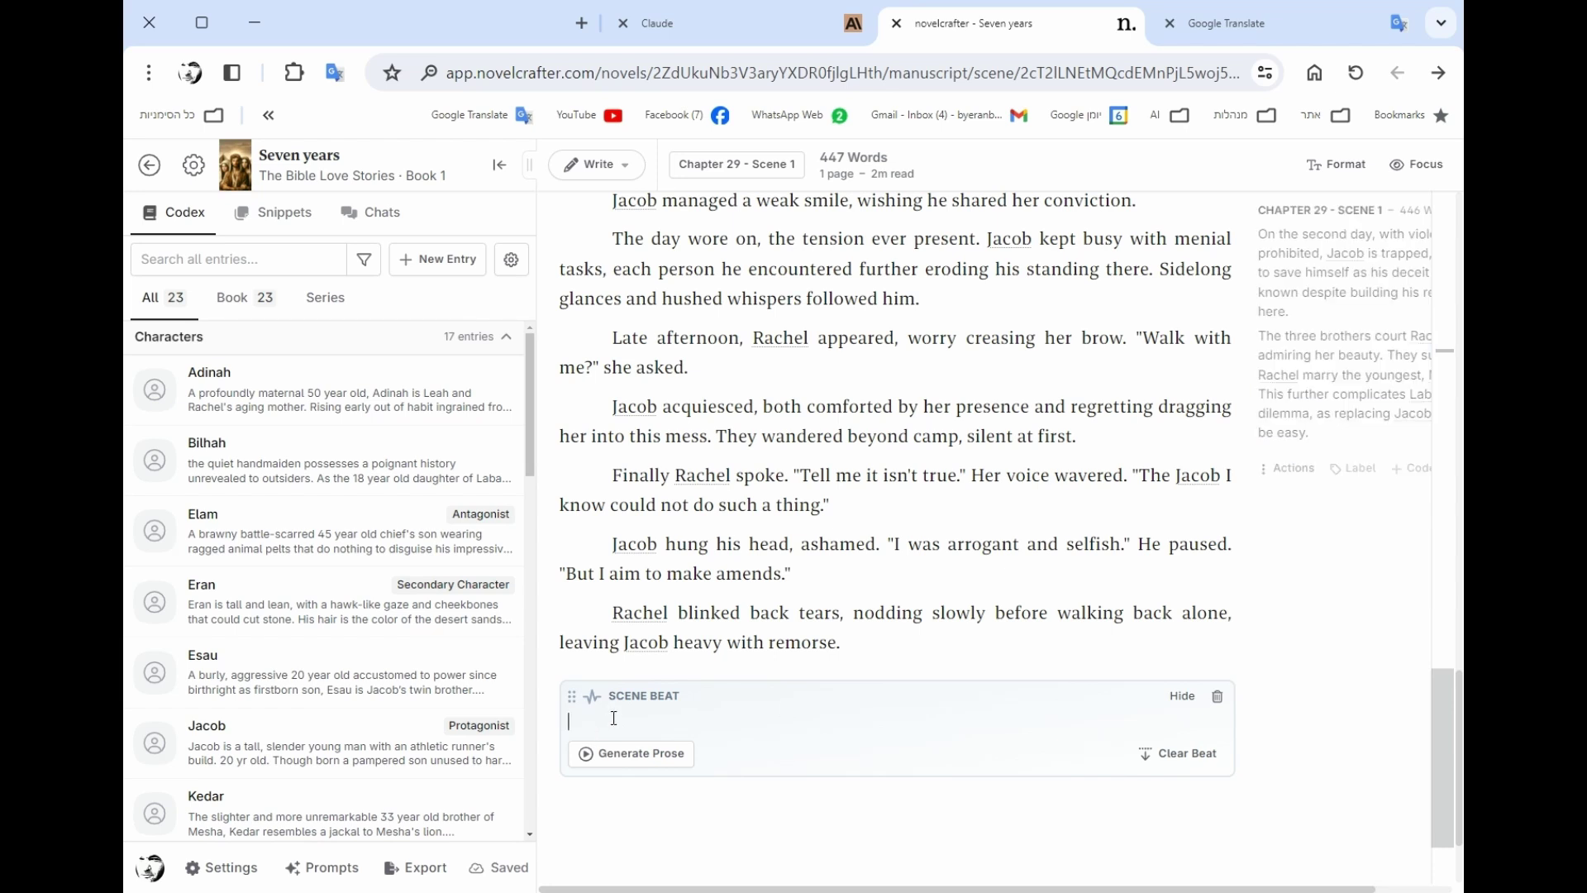
pyautogui.write("The three brothers court Rachel, admiring her beauty. They suggest Rachel marry the youngest, Mibsam. This further complicates Laban's dilemma, as replacing Jacob would be easy.")
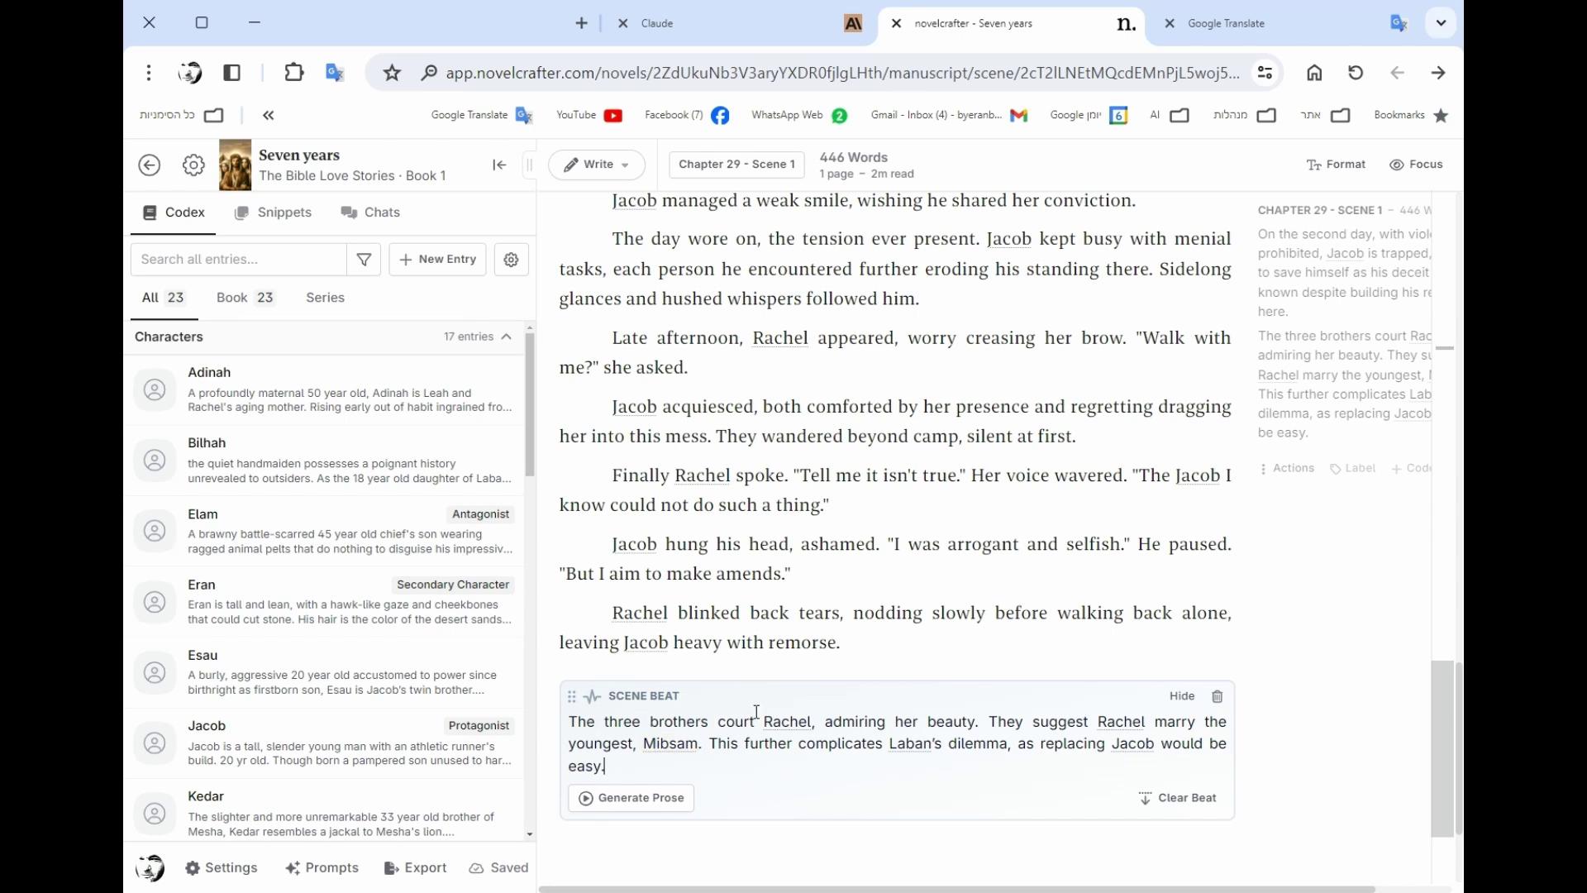
pyautogui.scroll(-3, 759, 749)
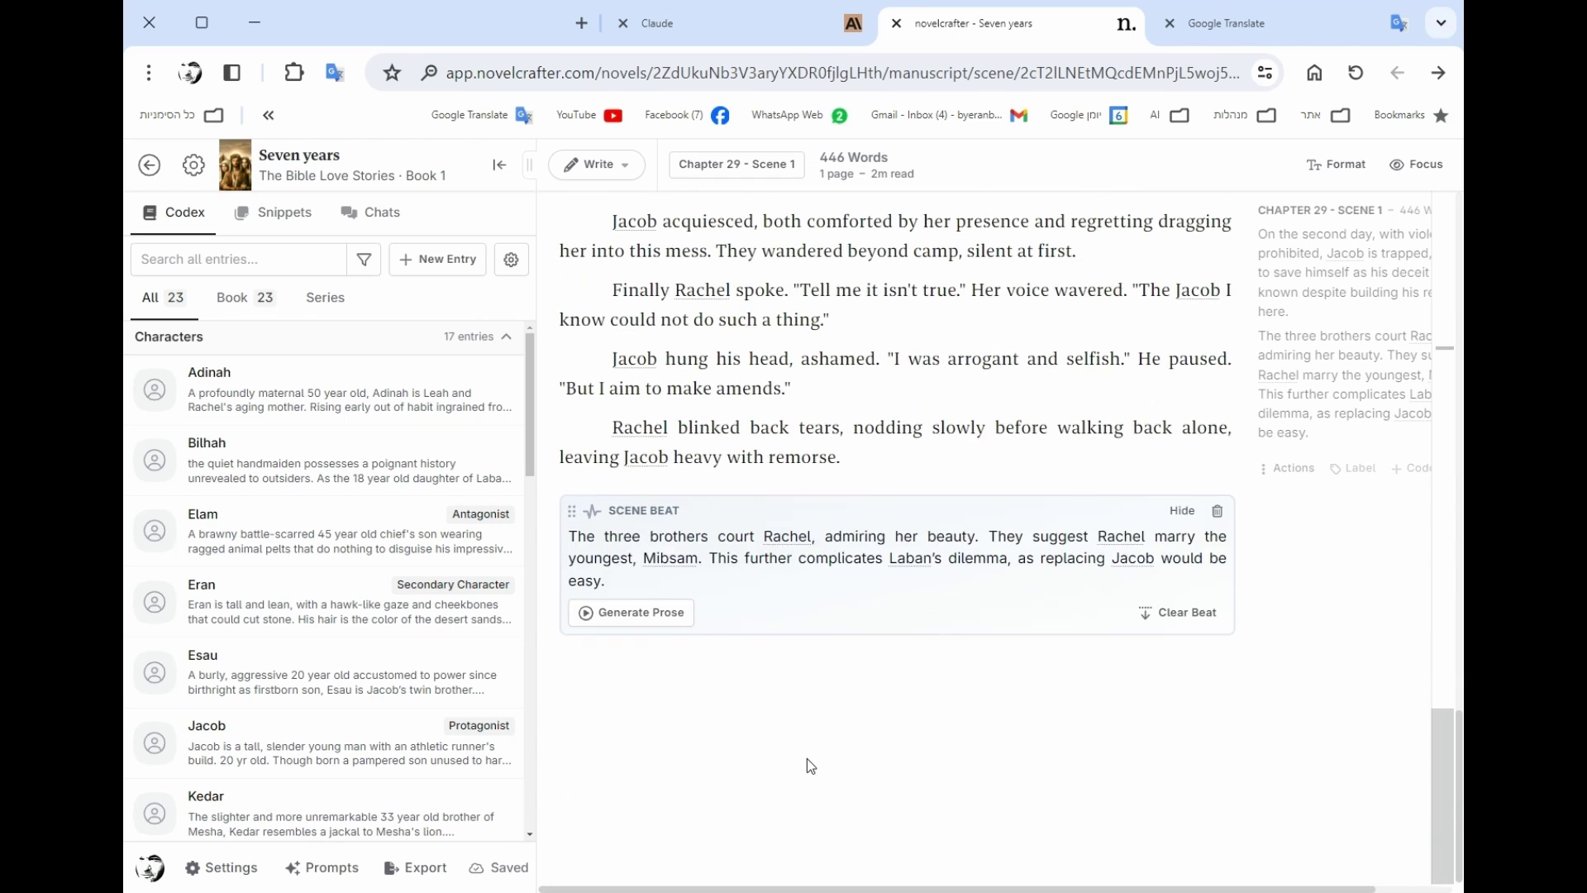
pyautogui.click(641, 613)
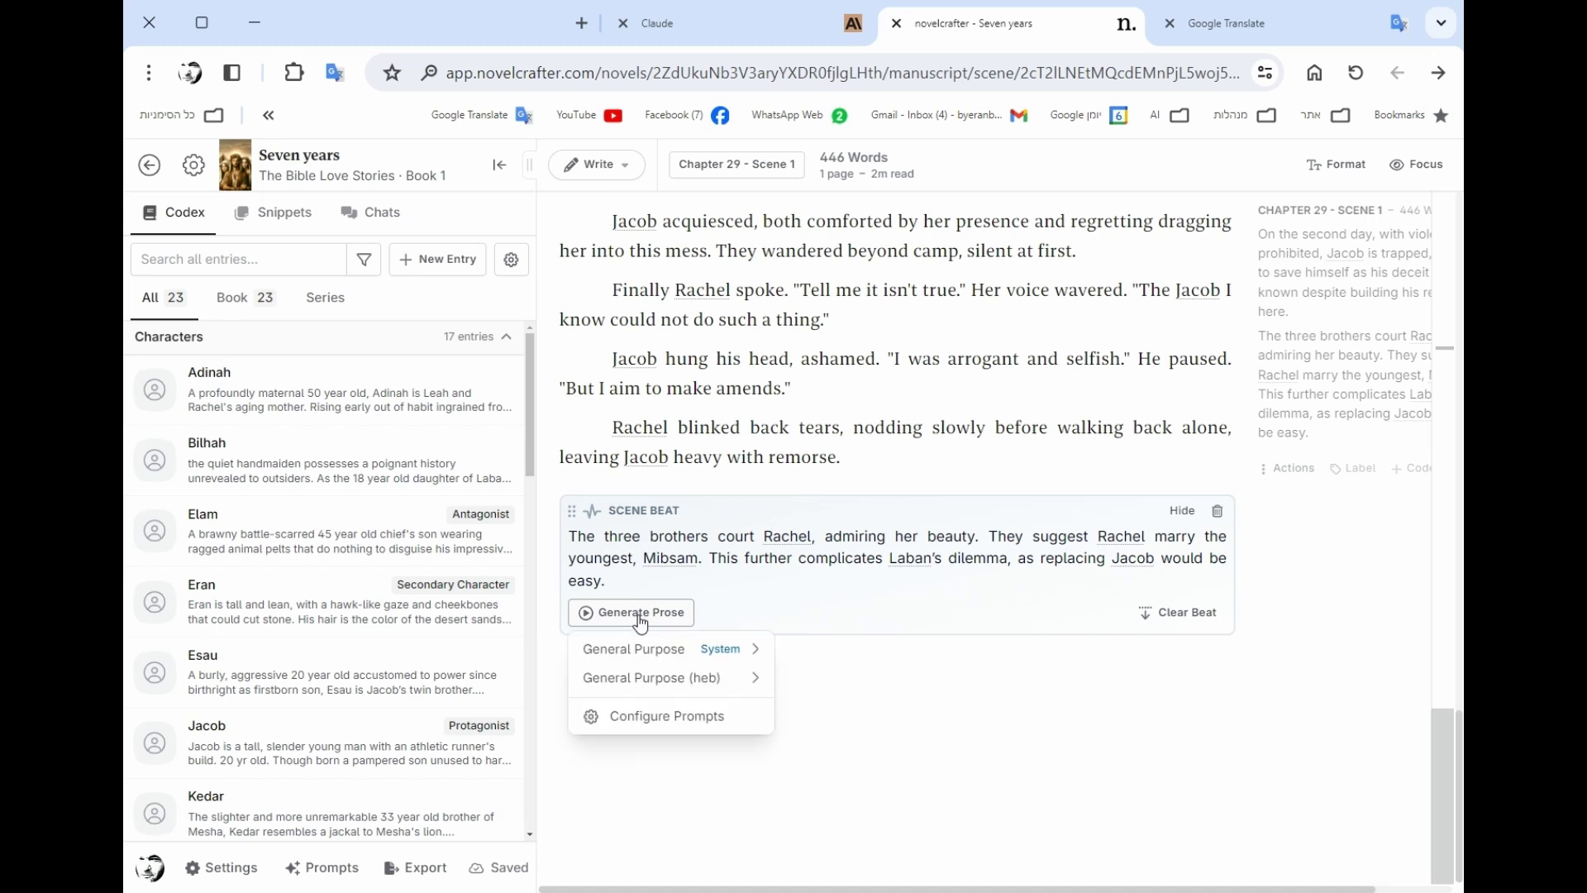
pyautogui.moveTo(662, 649)
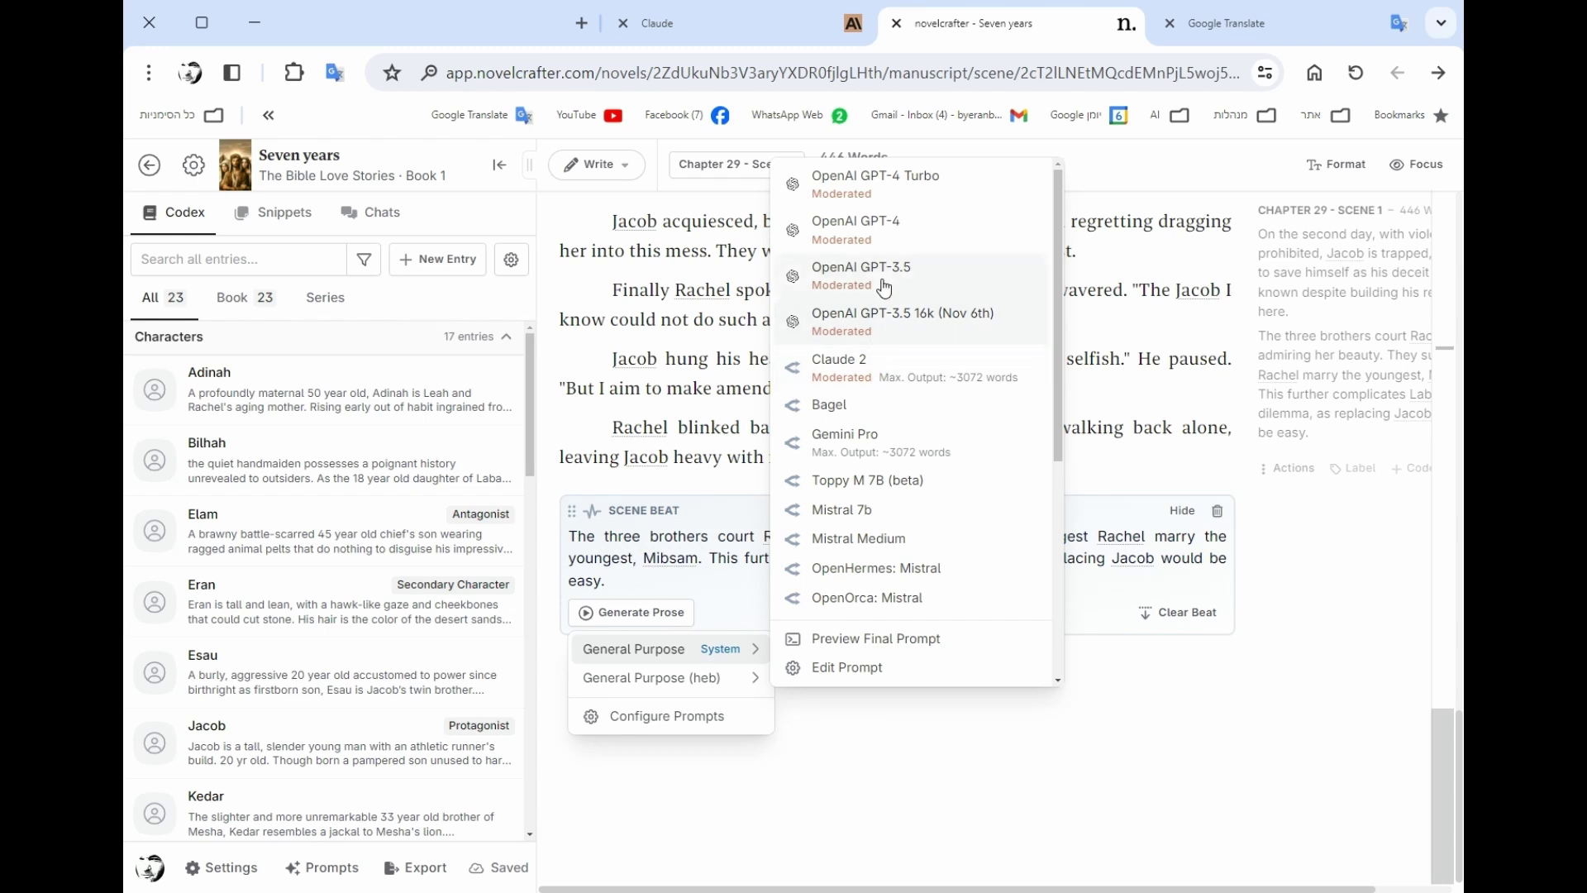
pyautogui.click(900, 194)
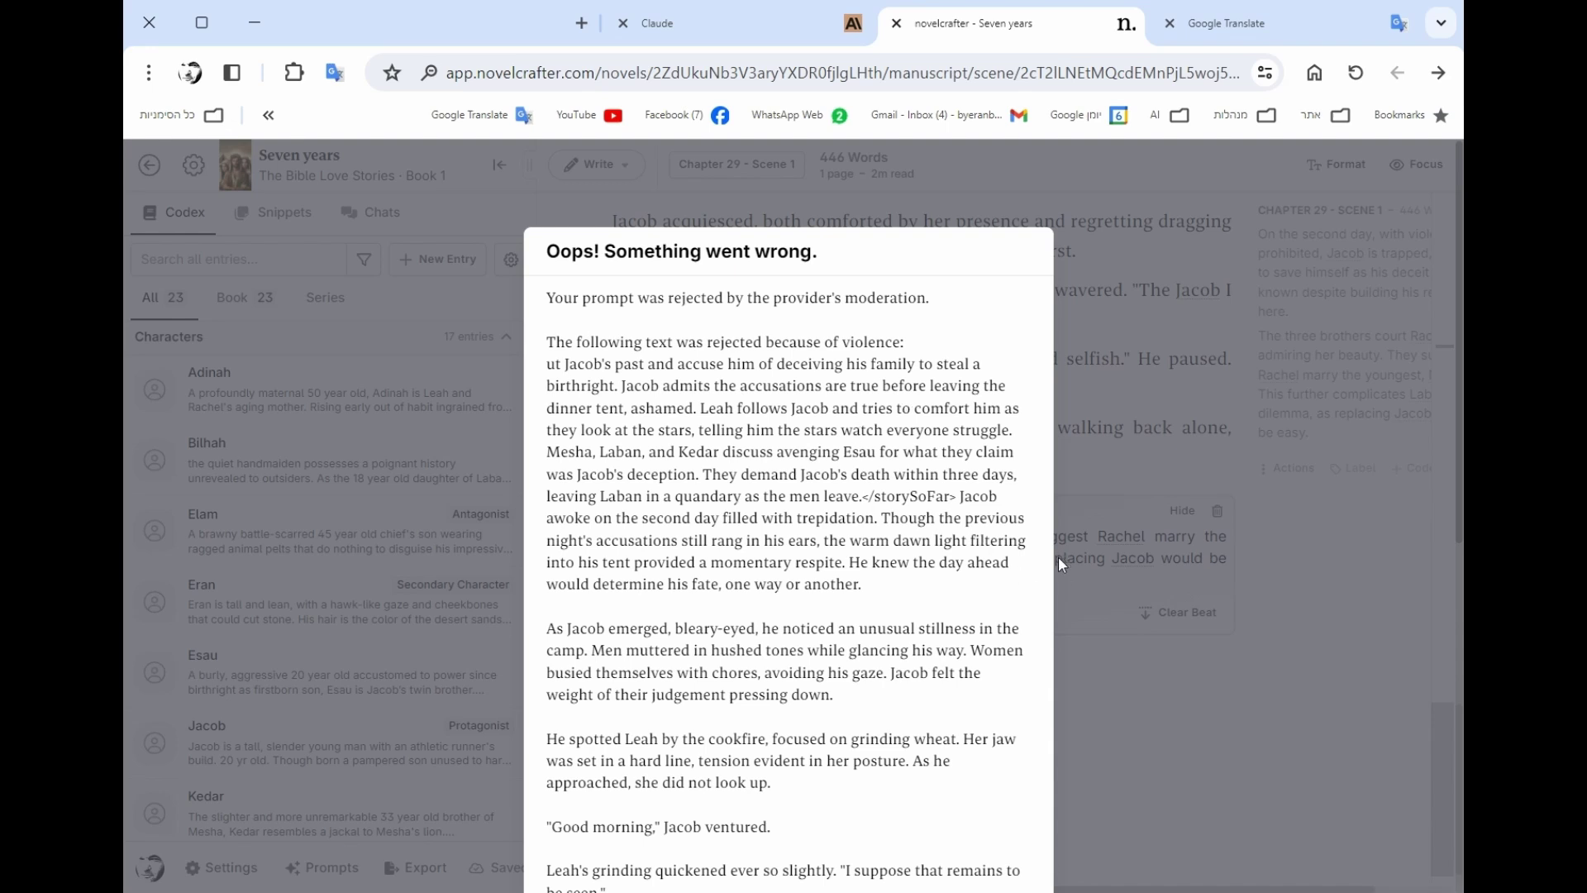
pyautogui.scroll(-5, 1149, 711)
pyautogui.scroll(5, 1088, 552)
pyautogui.scroll(-8, 972, 683)
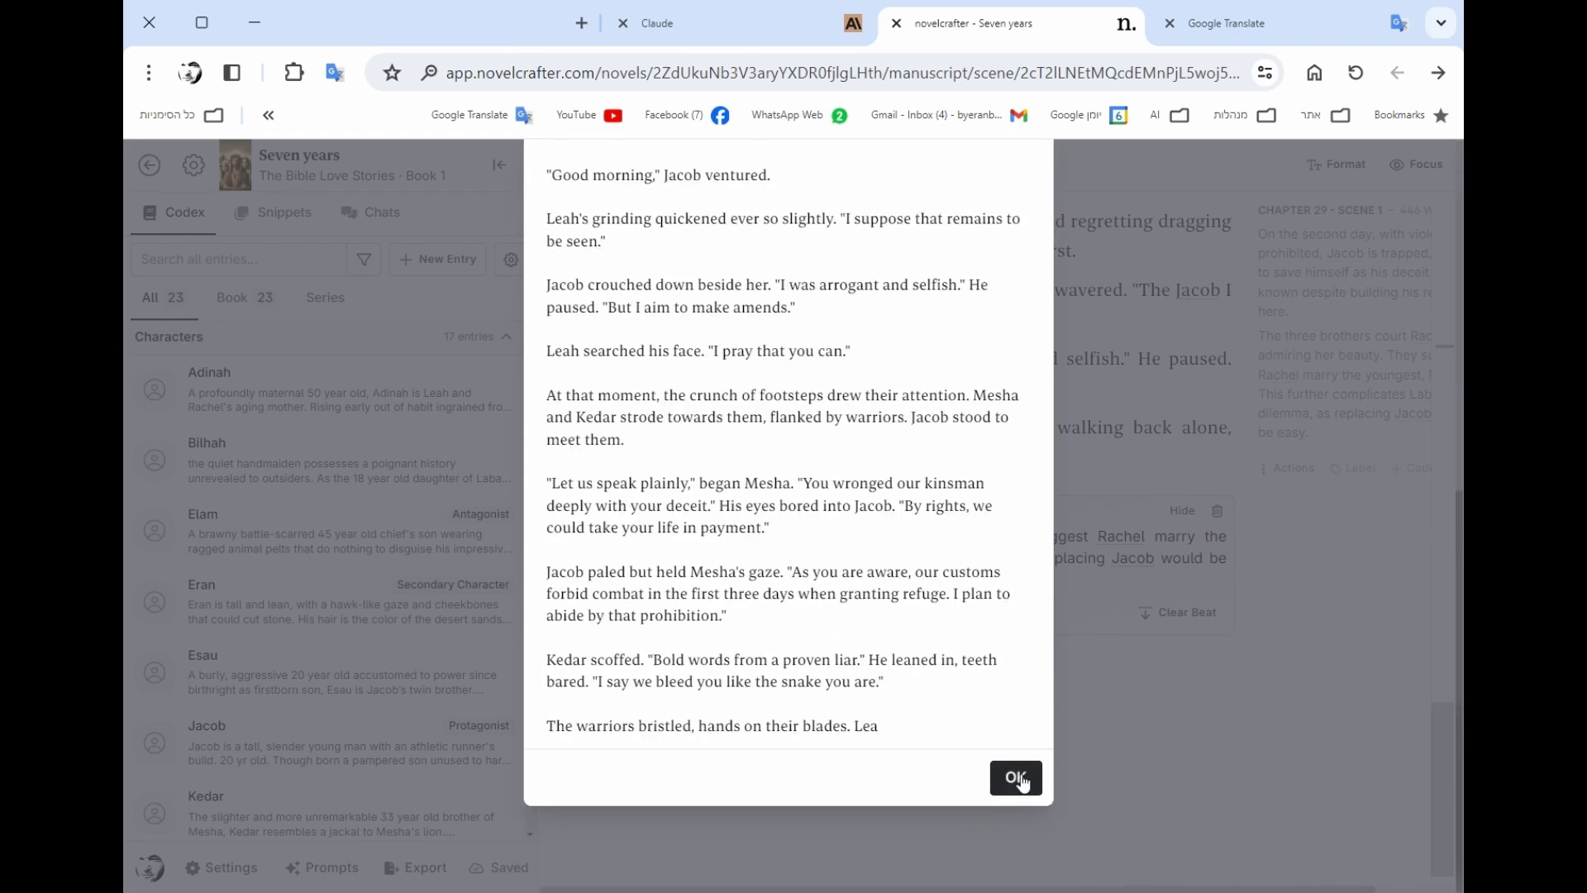
pyautogui.click(1019, 779)
# - Generate prose from the scene beat with the General Purpose prompt and Claude 2
pyautogui.click(651, 612)
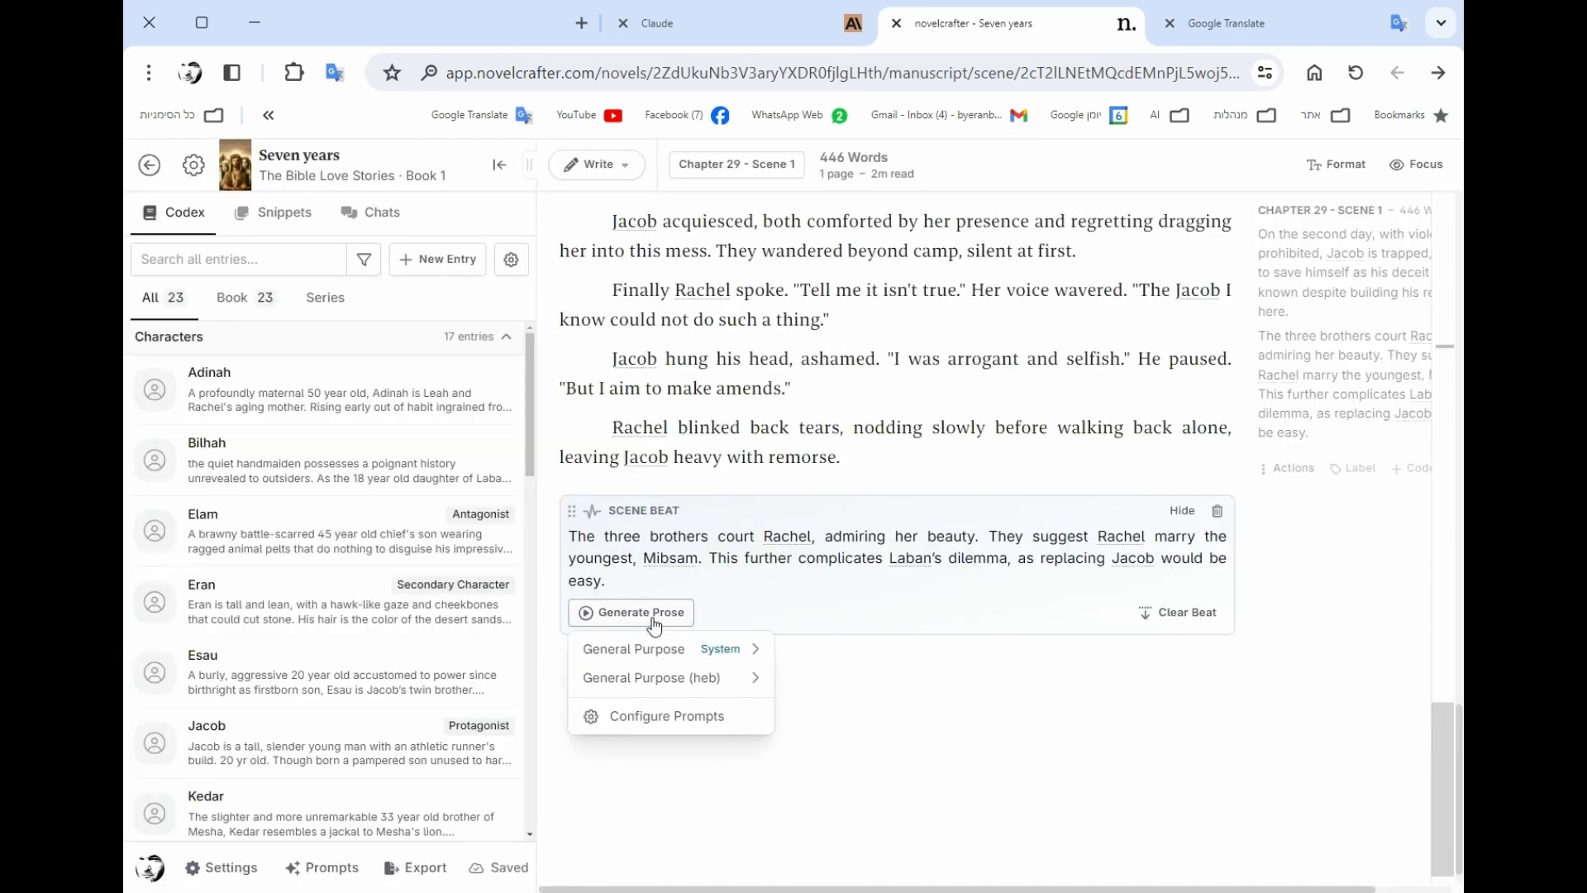
pyautogui.moveTo(672, 651)
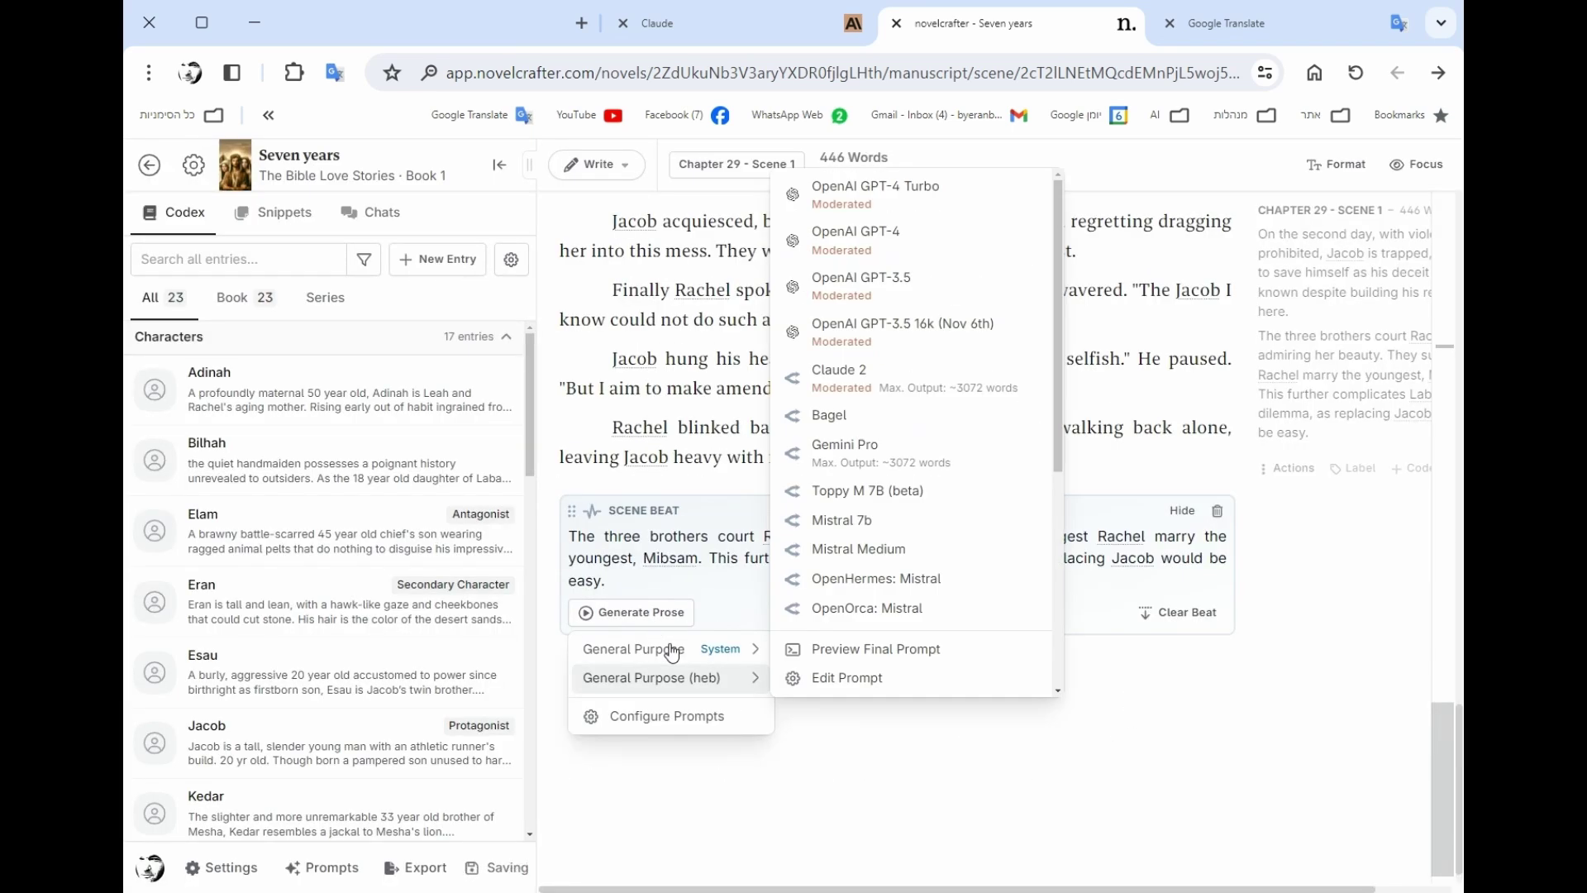
pyautogui.click(869, 360)
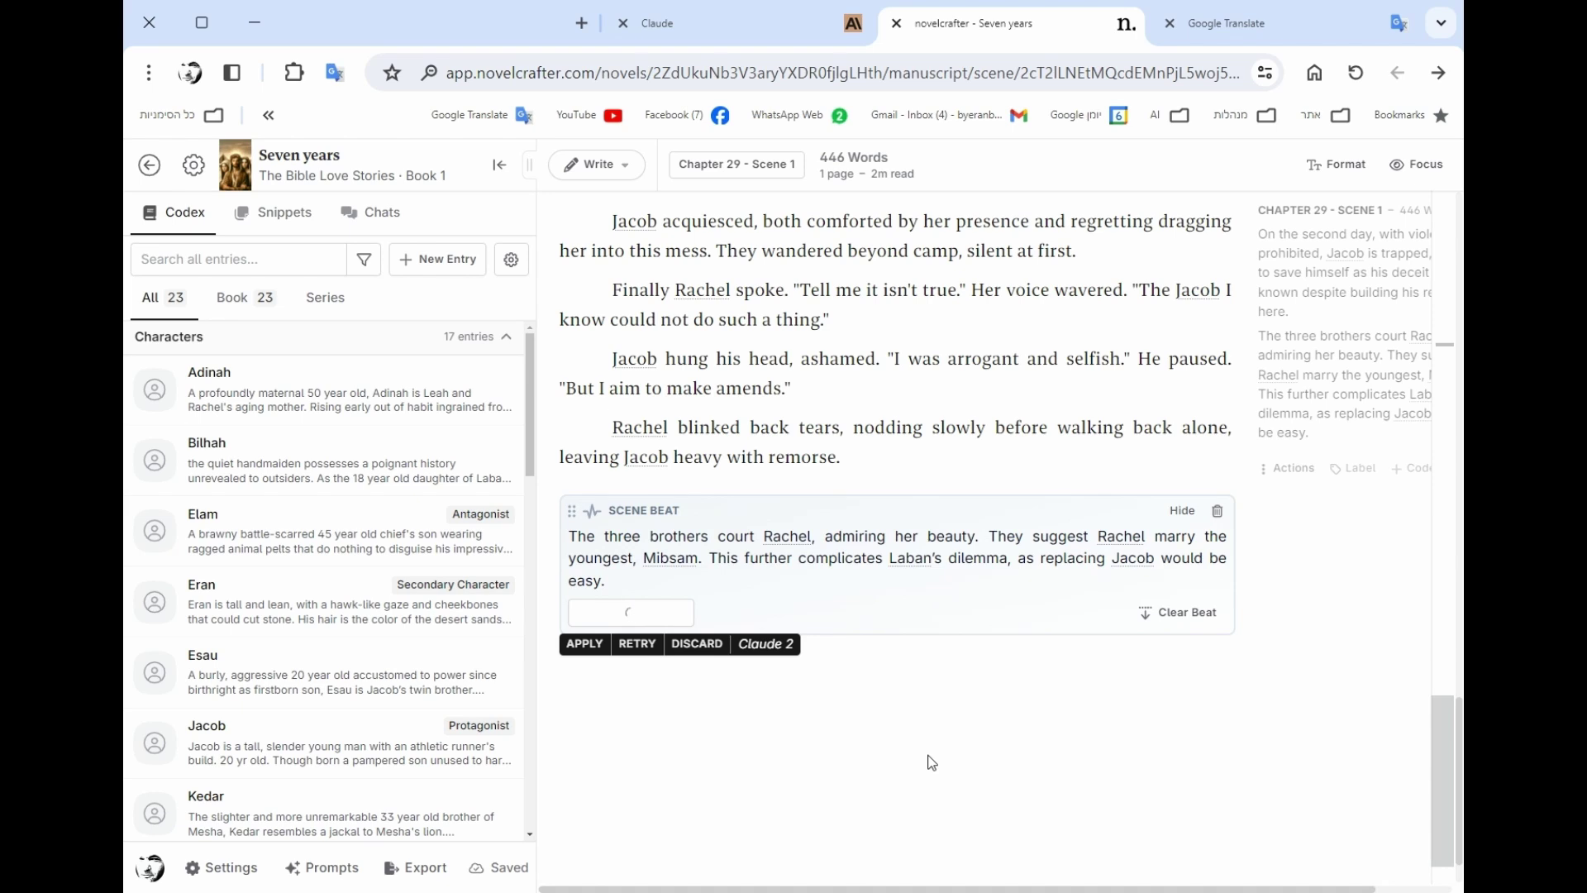
pyautogui.scroll(-1, 943, 719)
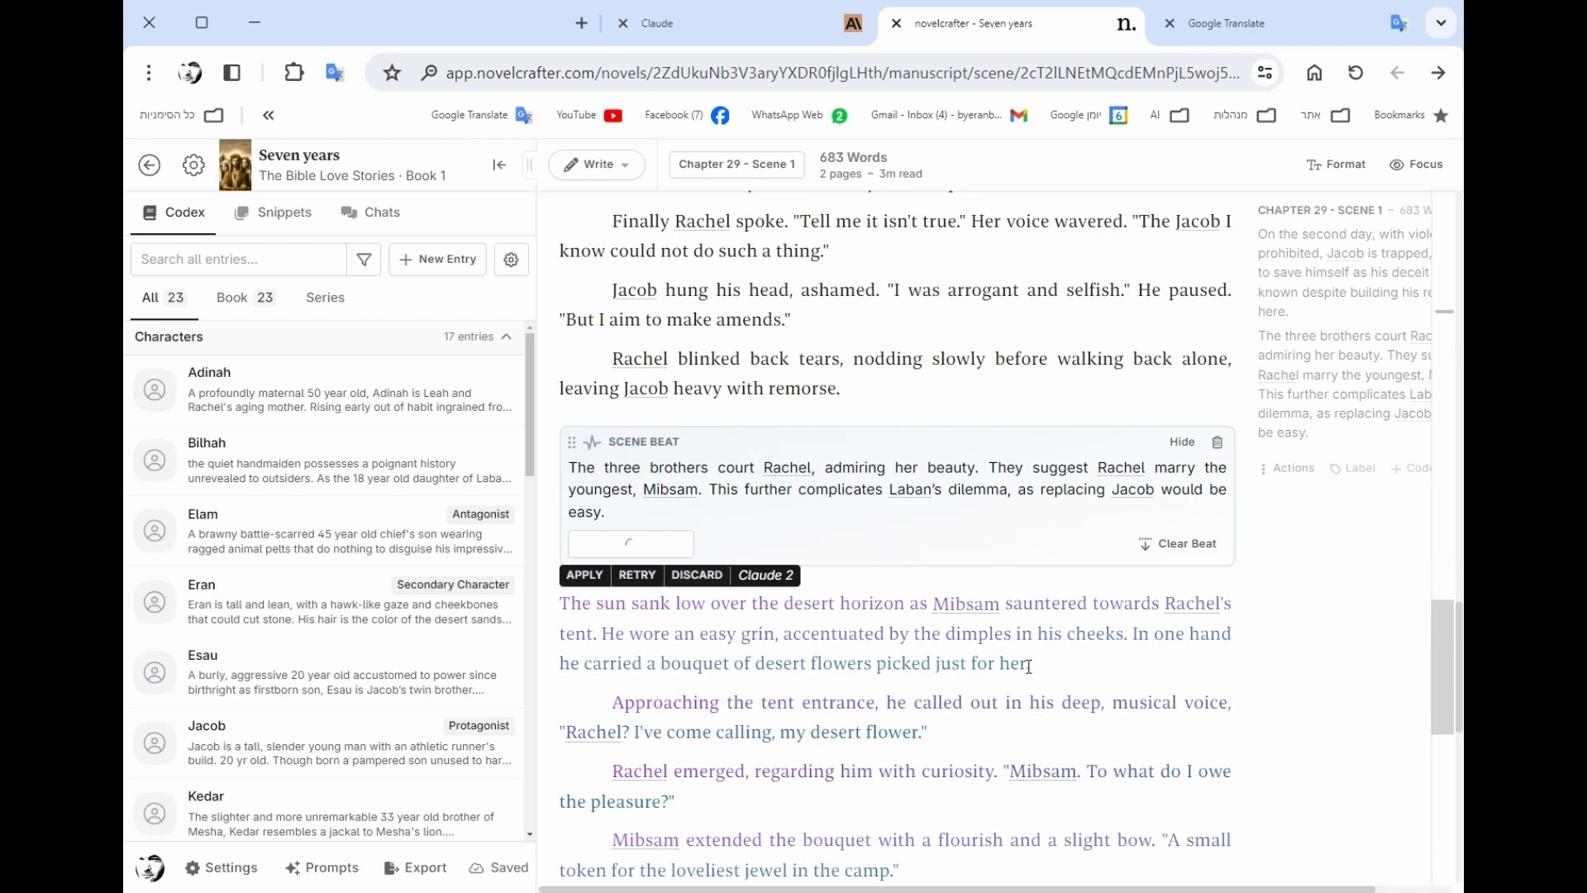
# - Delete the generated opening sunset paragraph, leaving 869 words
pyautogui.moveTo(1037, 666); pyautogui.dragTo(539, 626)
pyautogui.click(539, 618)
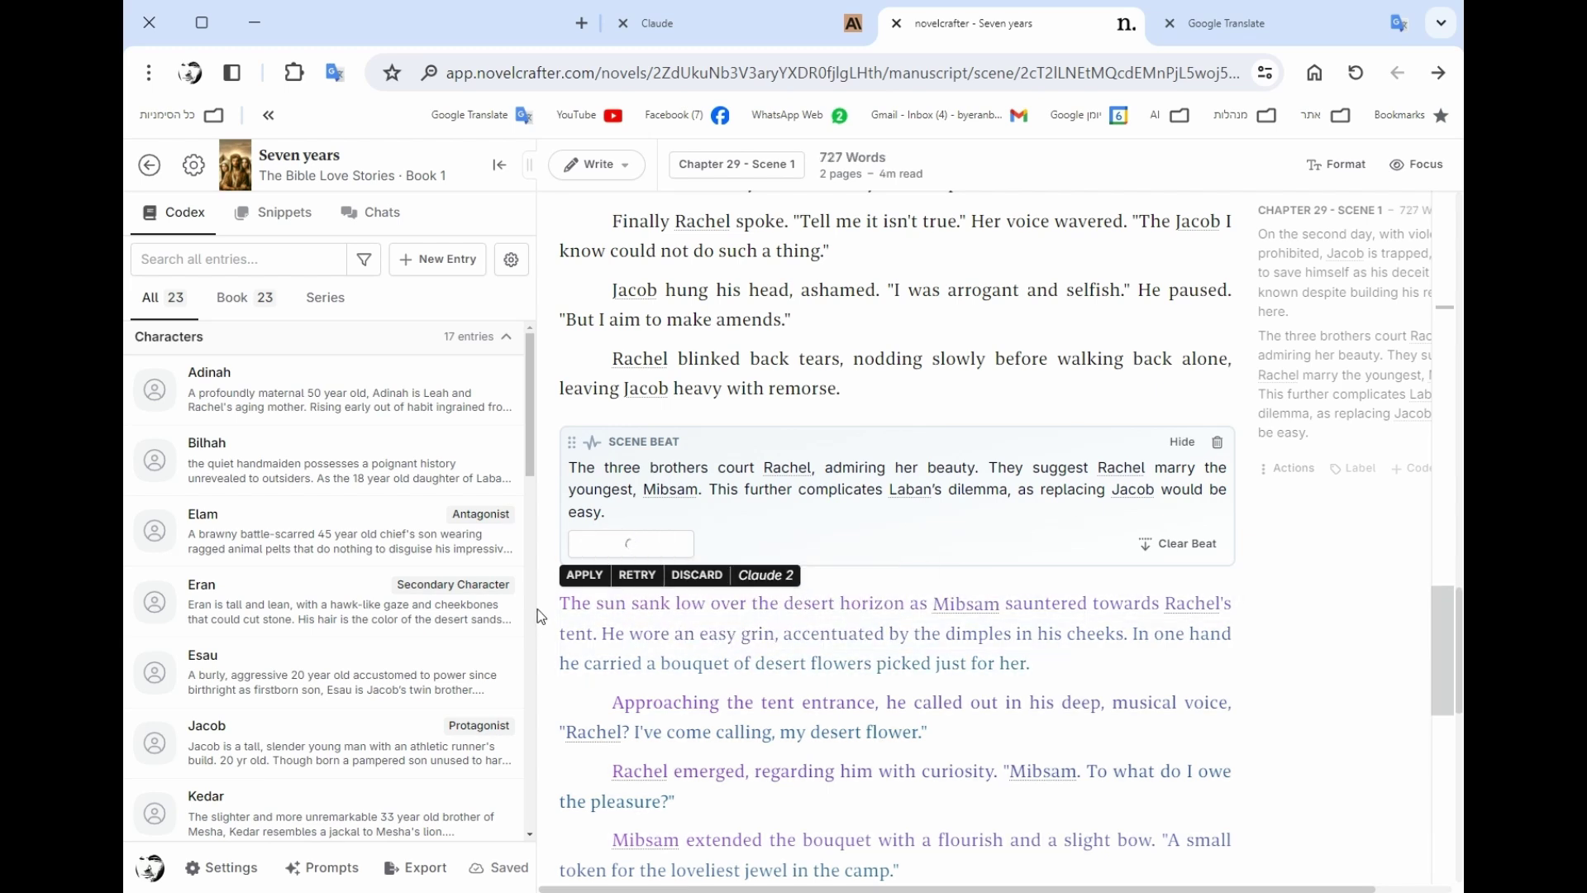
pyautogui.moveTo(1036, 667); pyautogui.dragTo(546, 610)
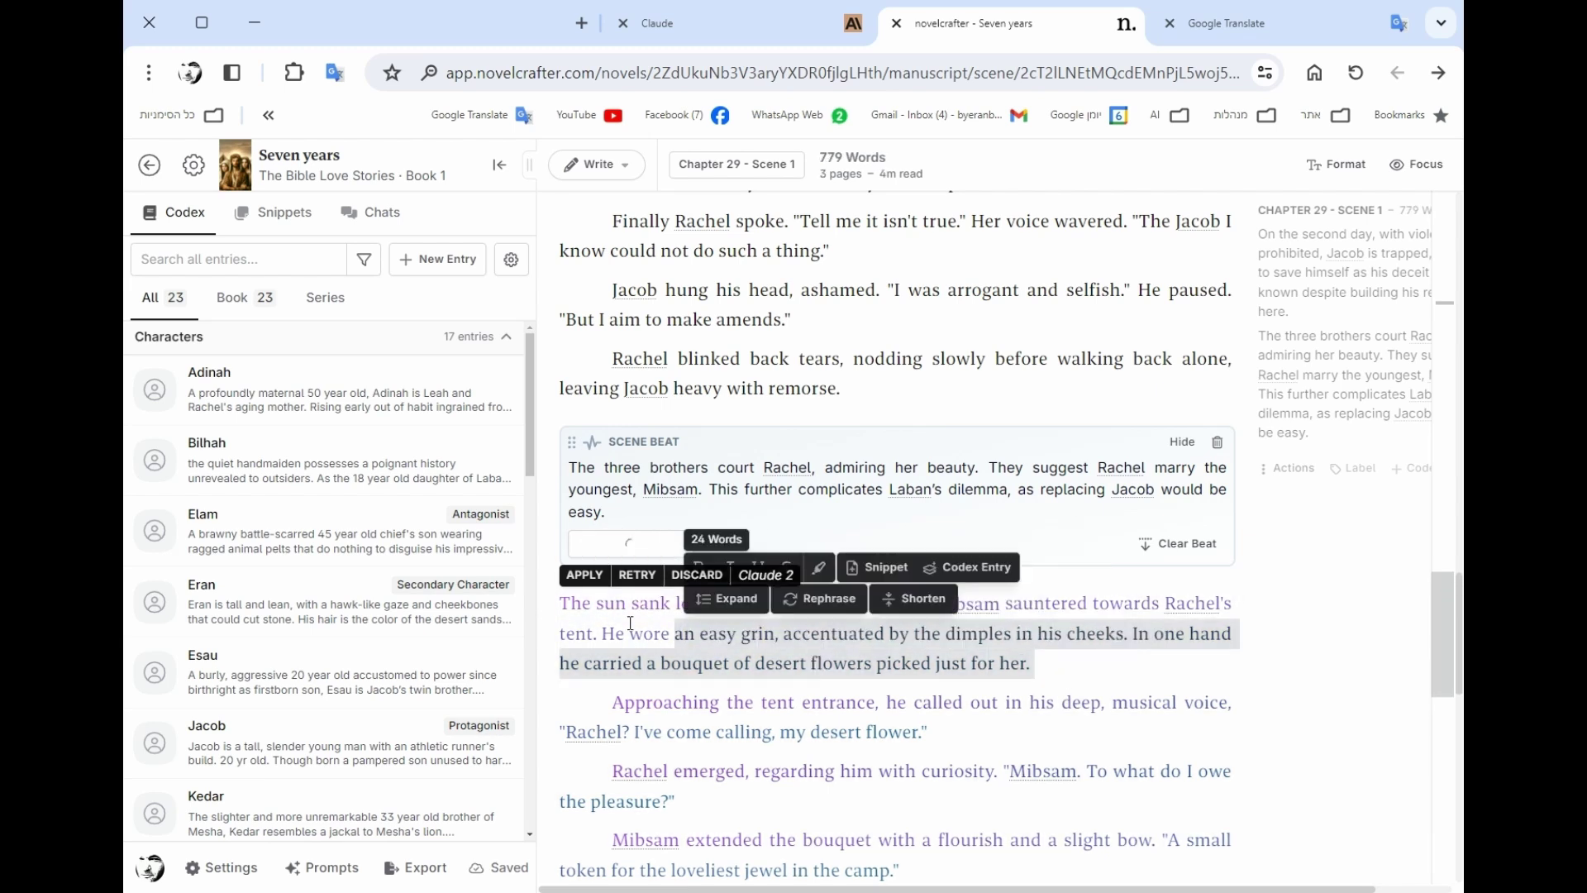
pyautogui.click(545, 610)
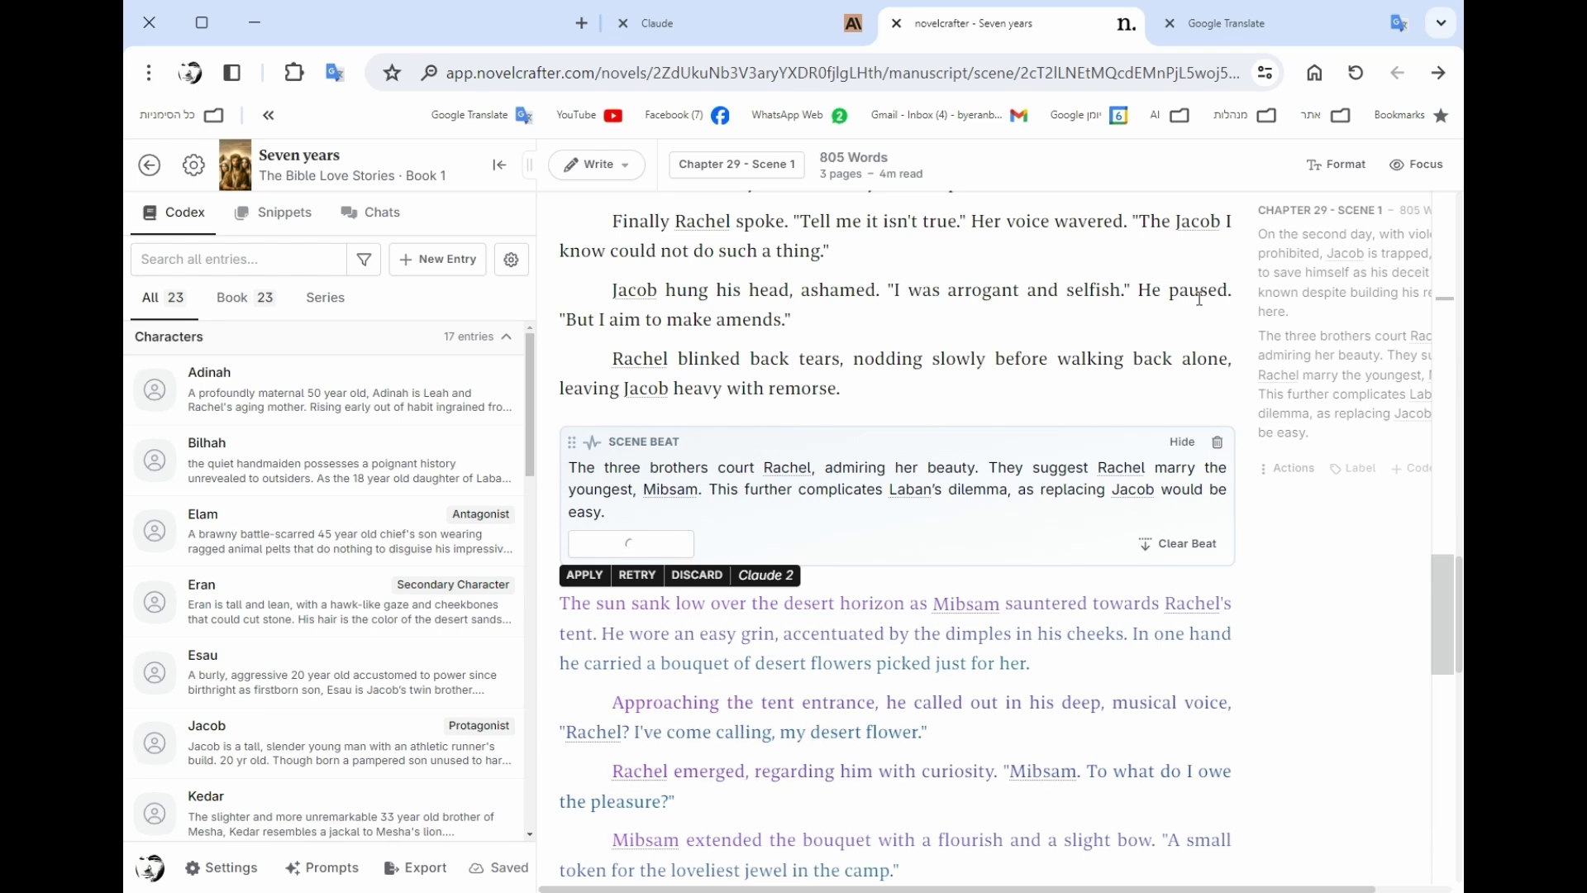
pyautogui.scroll(1, 1332, 410)
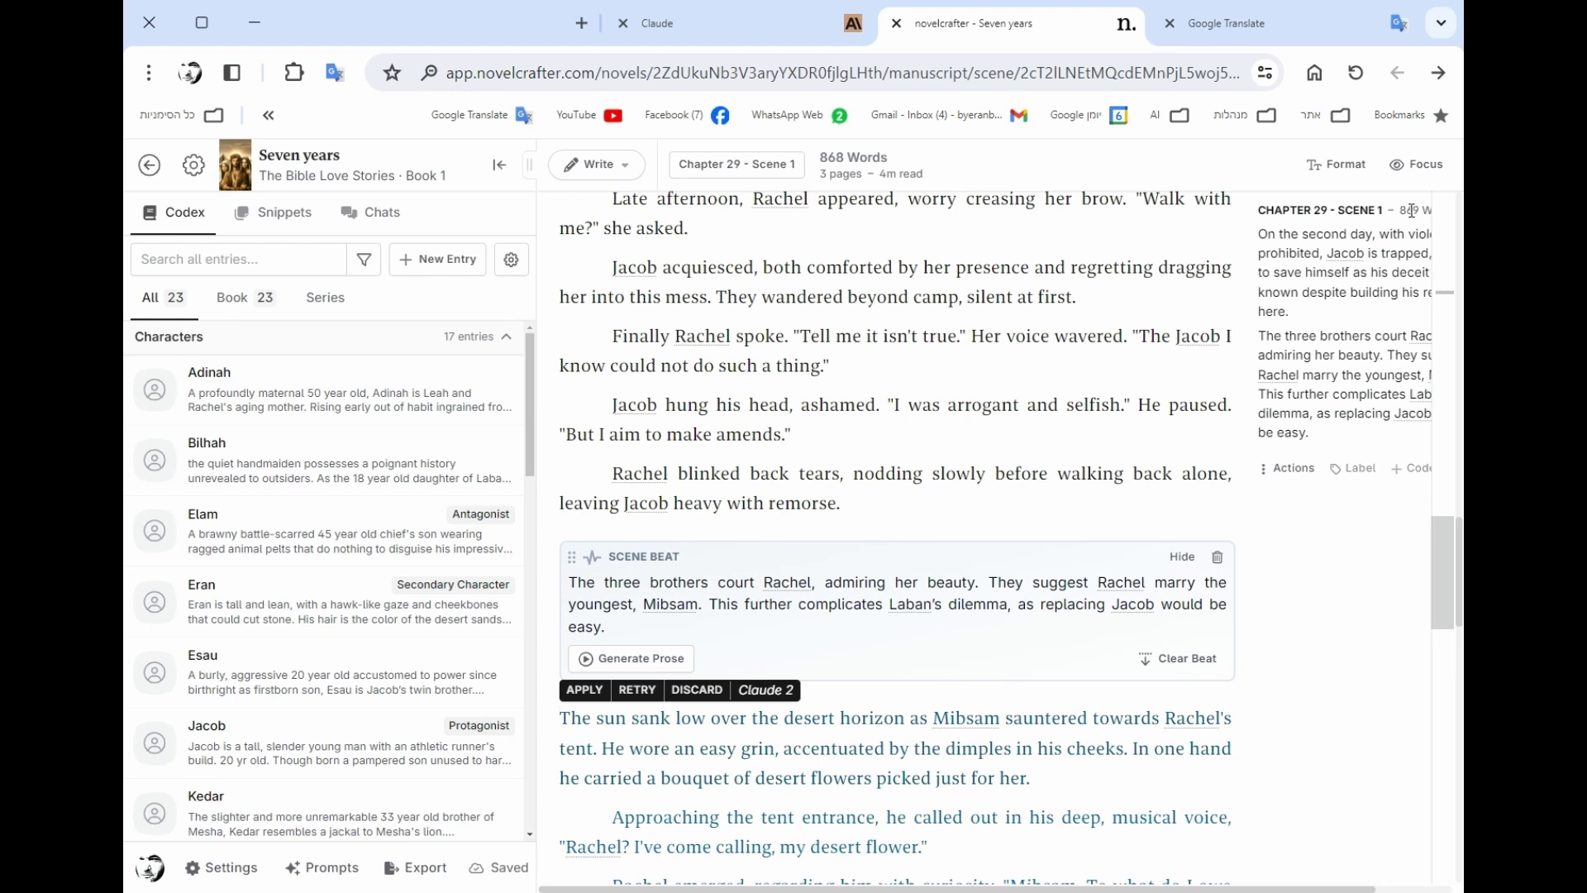
pyautogui.scroll(-4, 824, 676)
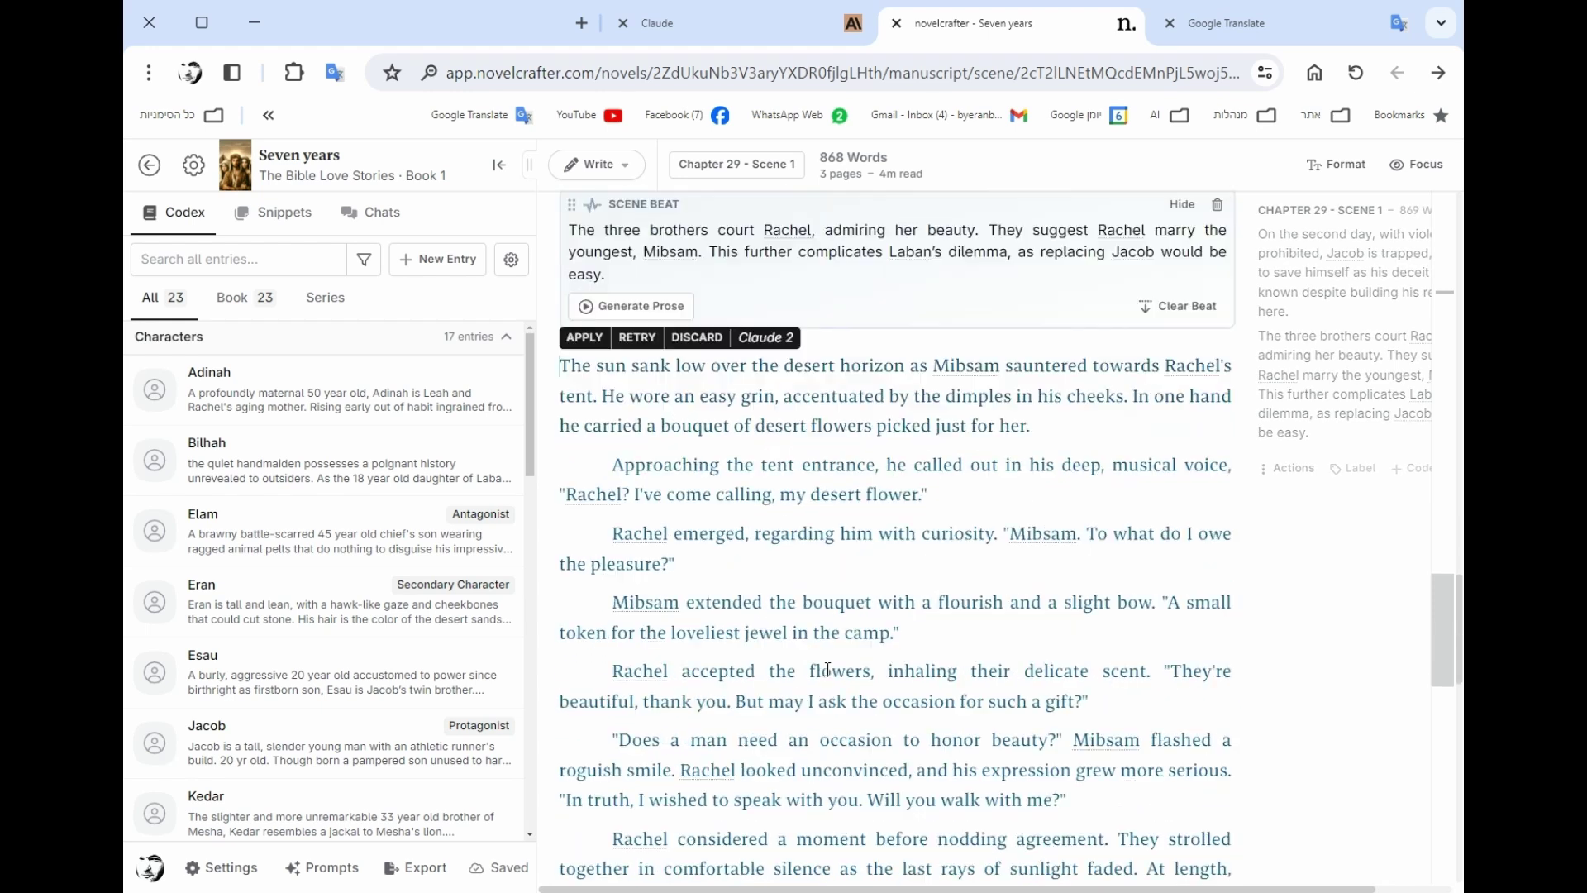
pyautogui.scroll(1, 825, 676)
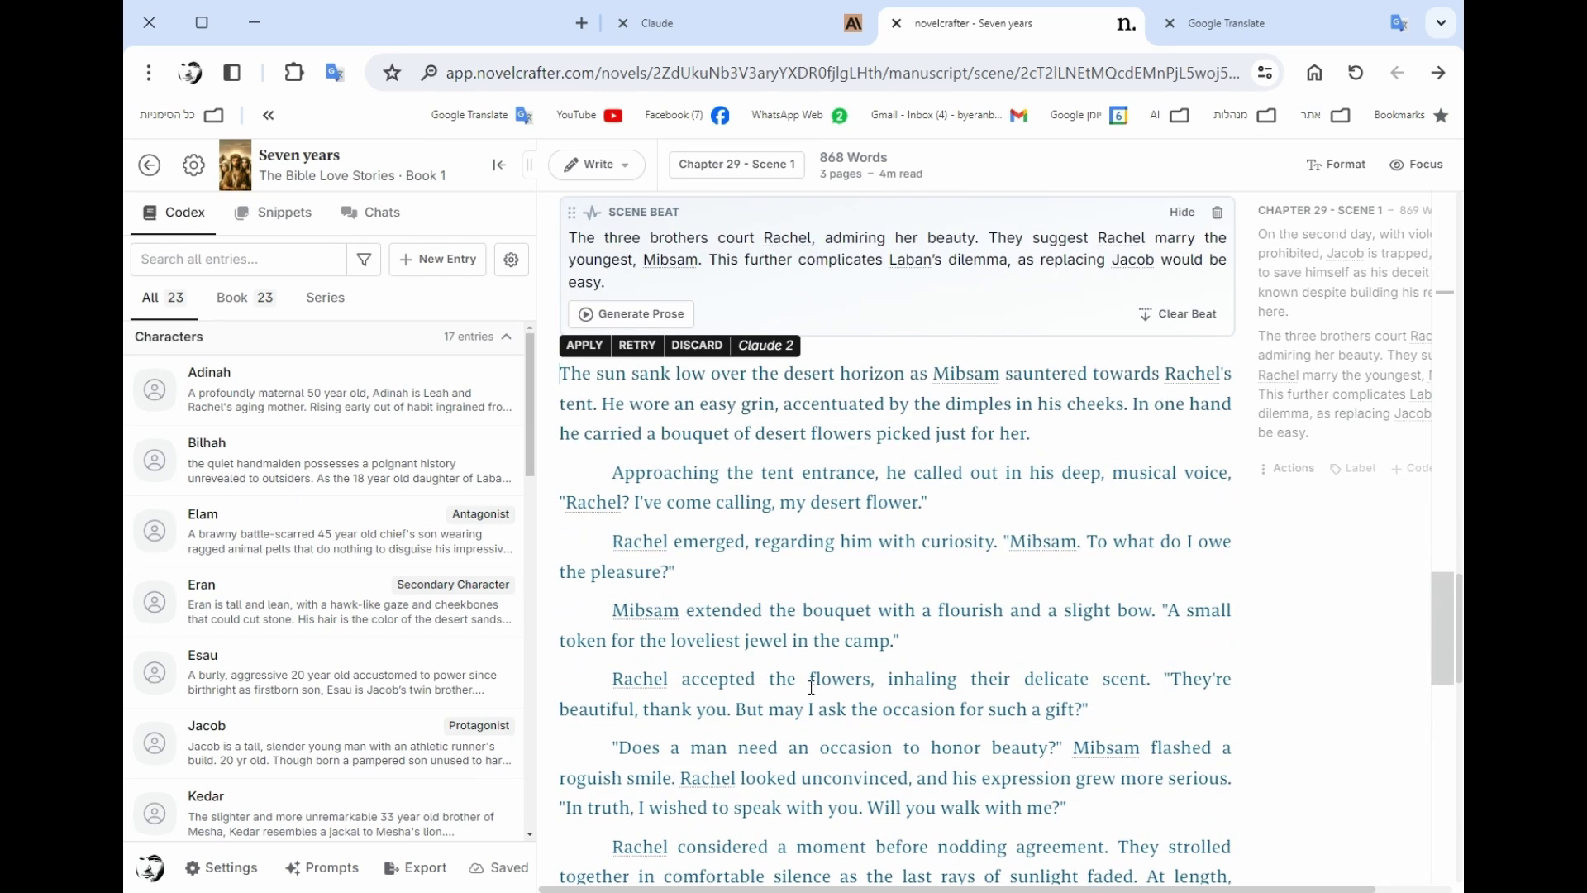
pyautogui.moveTo(1056, 433); pyautogui.dragTo(561, 374)
pyautogui.press('BackSpace')
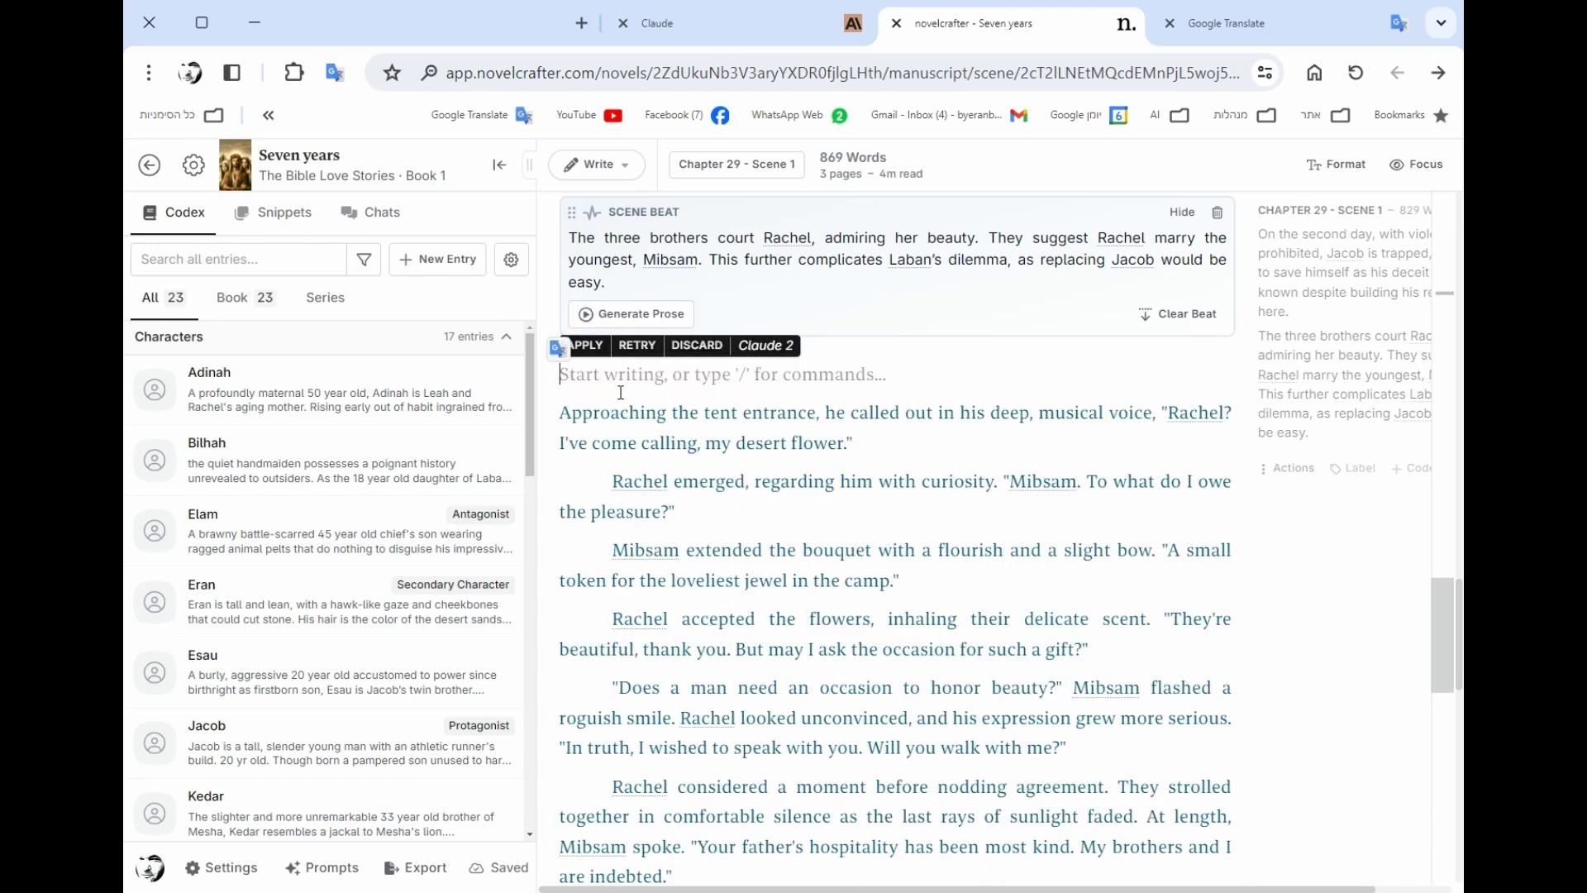
# - Apply the generated prose to the scene and check the Rephrase model list without rephrasing
pyautogui.click(588, 354)
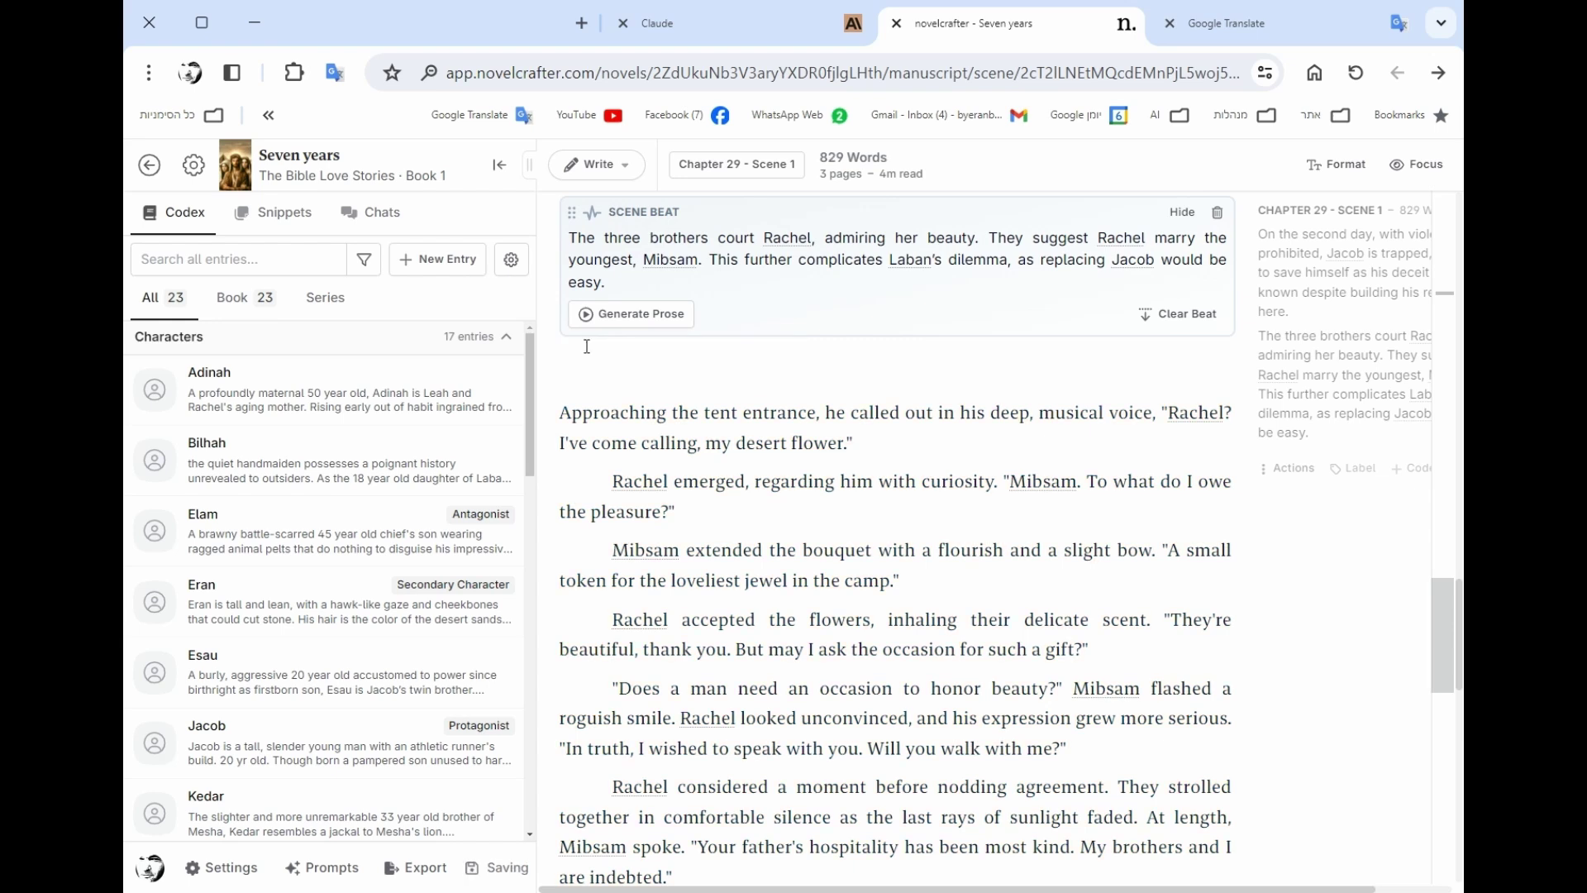
pyautogui.moveTo(874, 445); pyautogui.dragTo(560, 411)
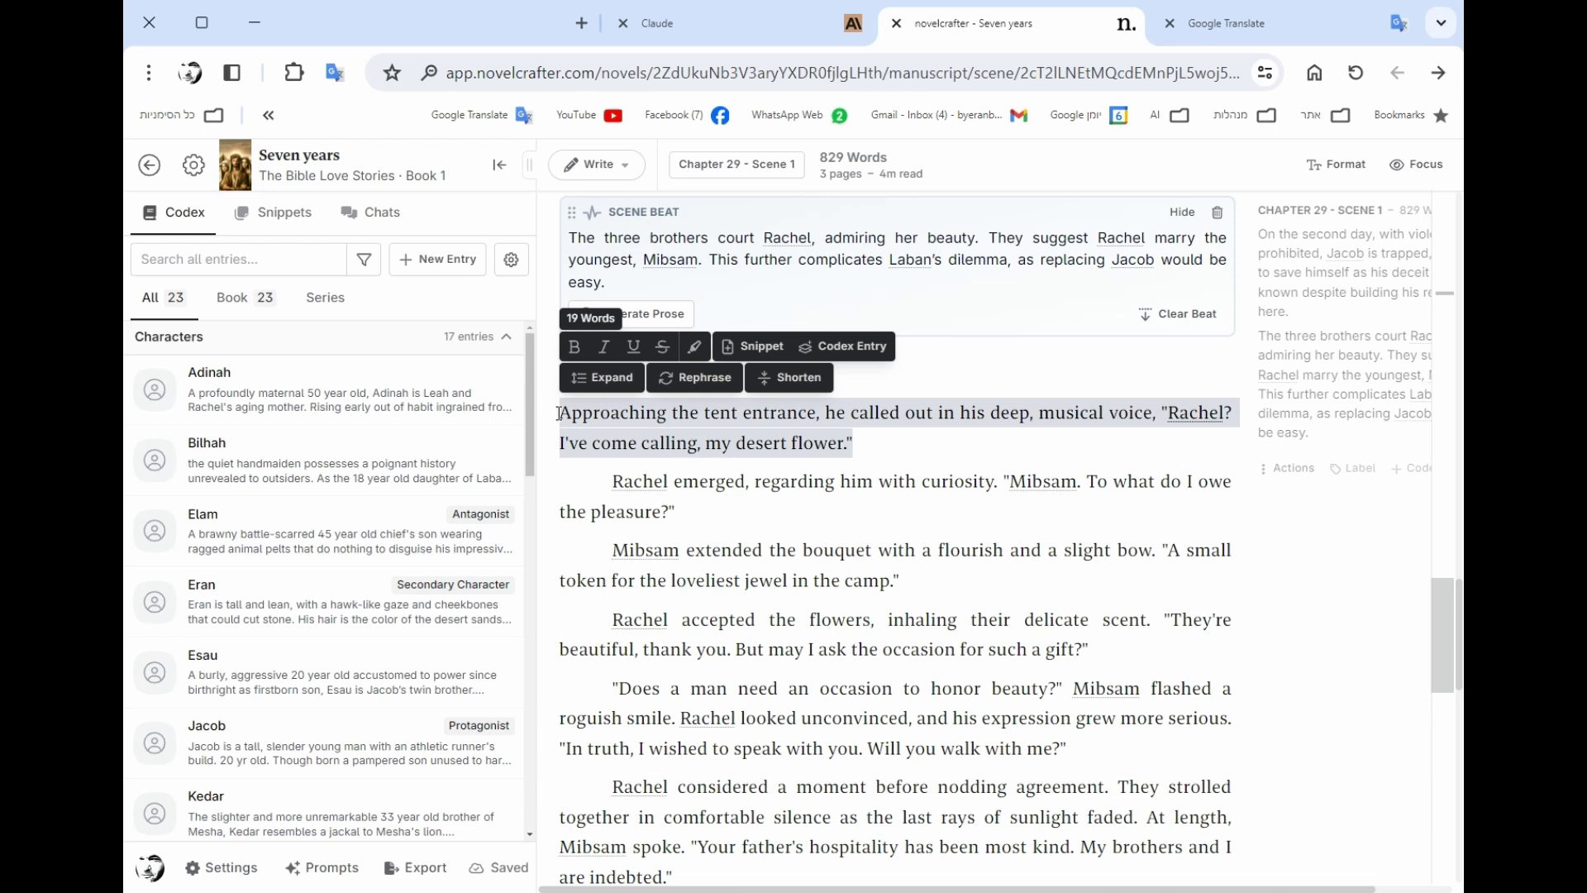
pyautogui.click(696, 382)
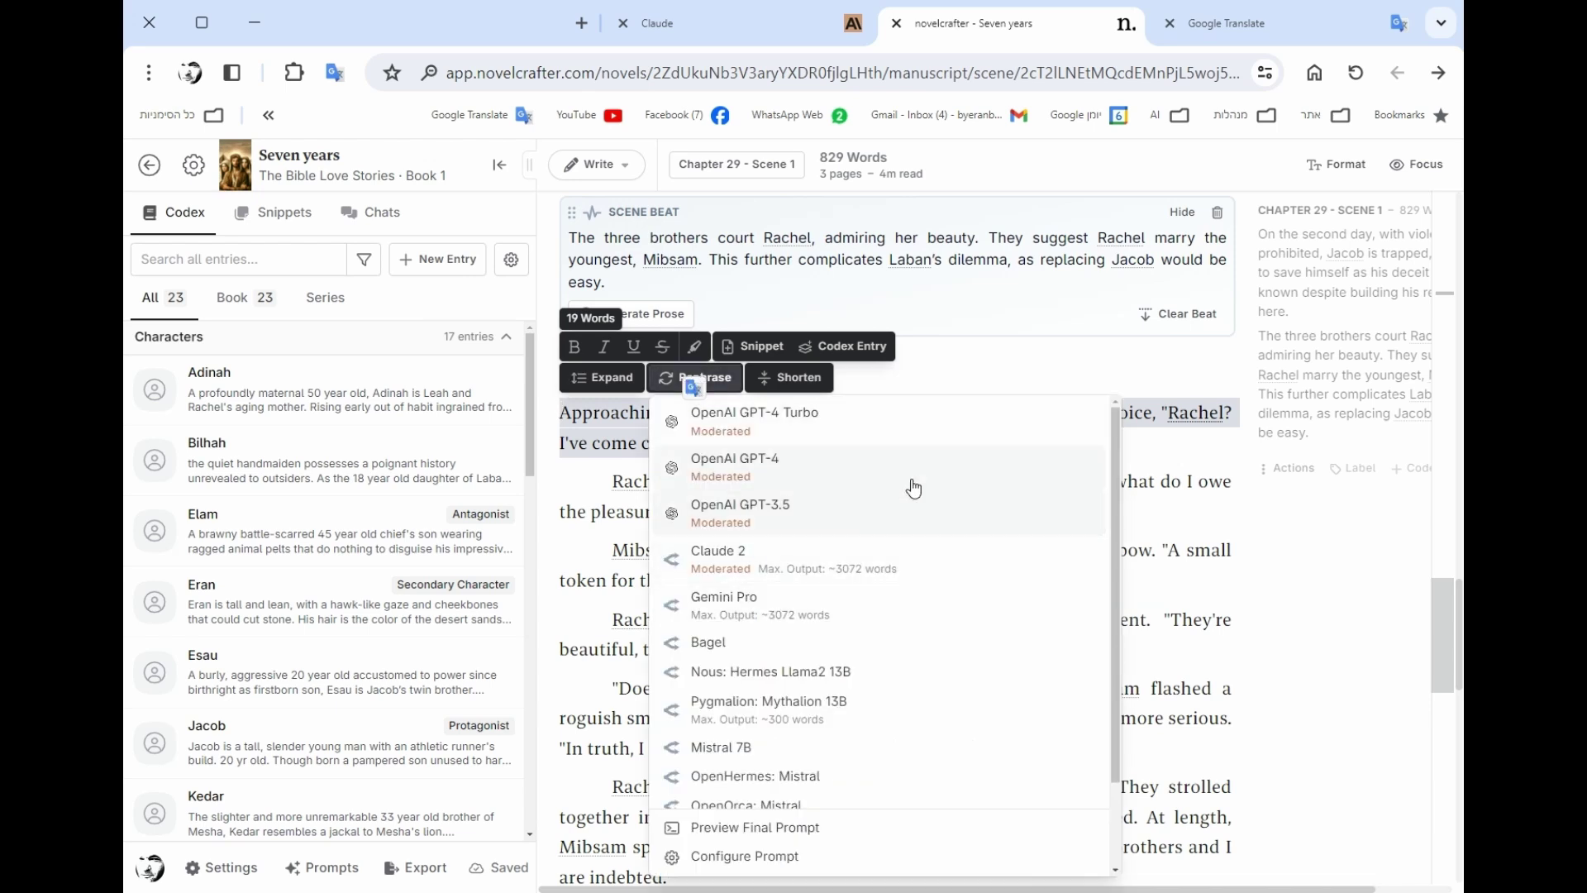
pyautogui.click(950, 365)
pyautogui.click(922, 379)
# - Save the 'Approaching the tent entrance' paragraph as a new snippet
pyautogui.moveTo(868, 443); pyautogui.dragTo(562, 411)
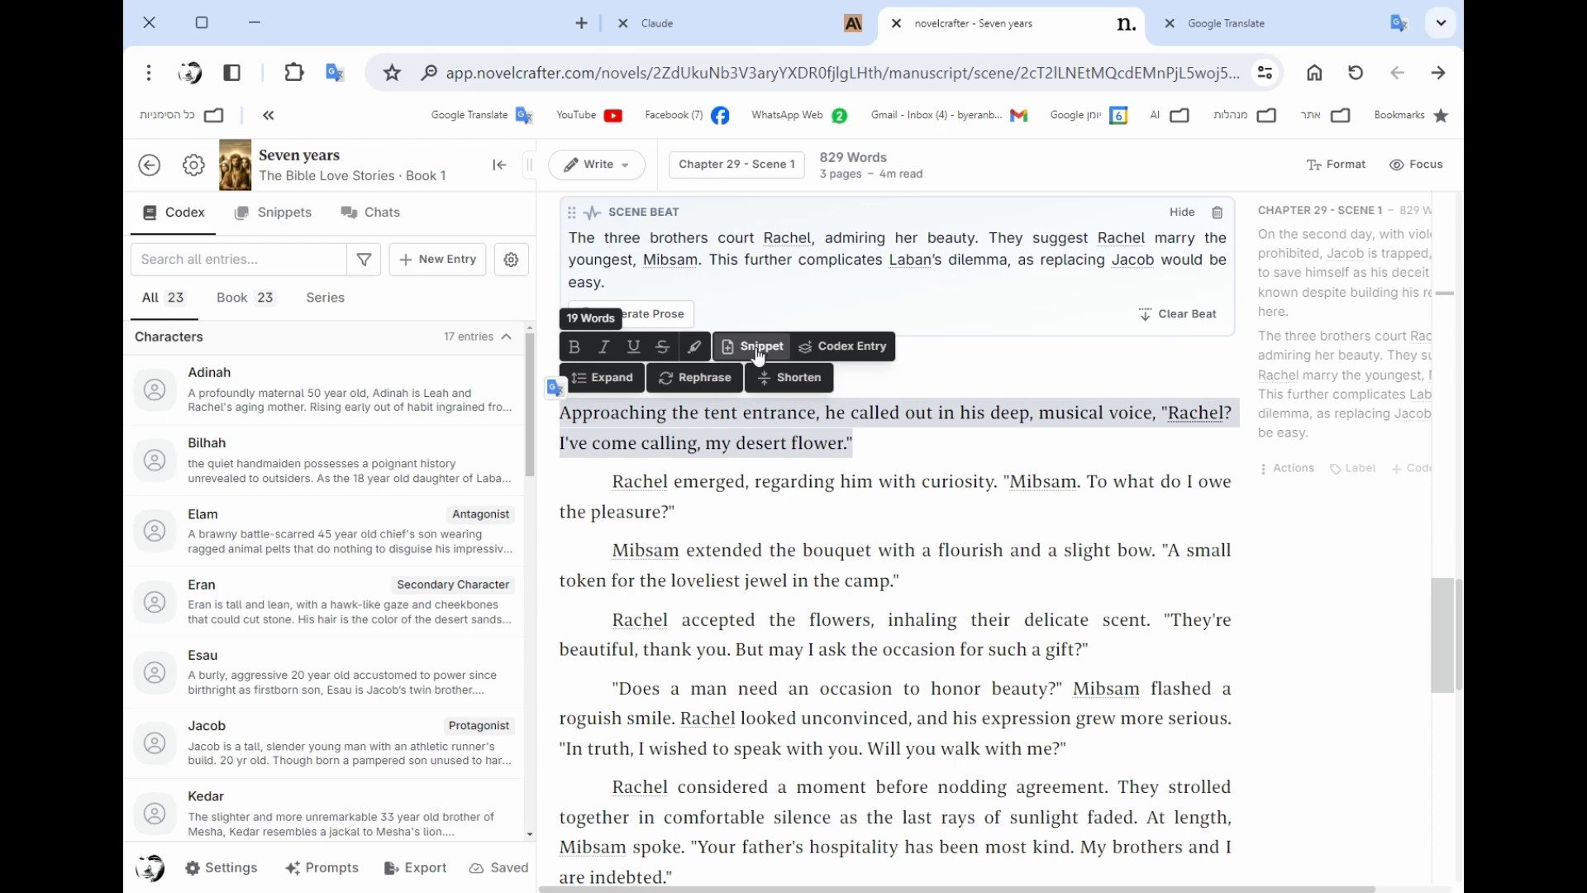
pyautogui.click(758, 348)
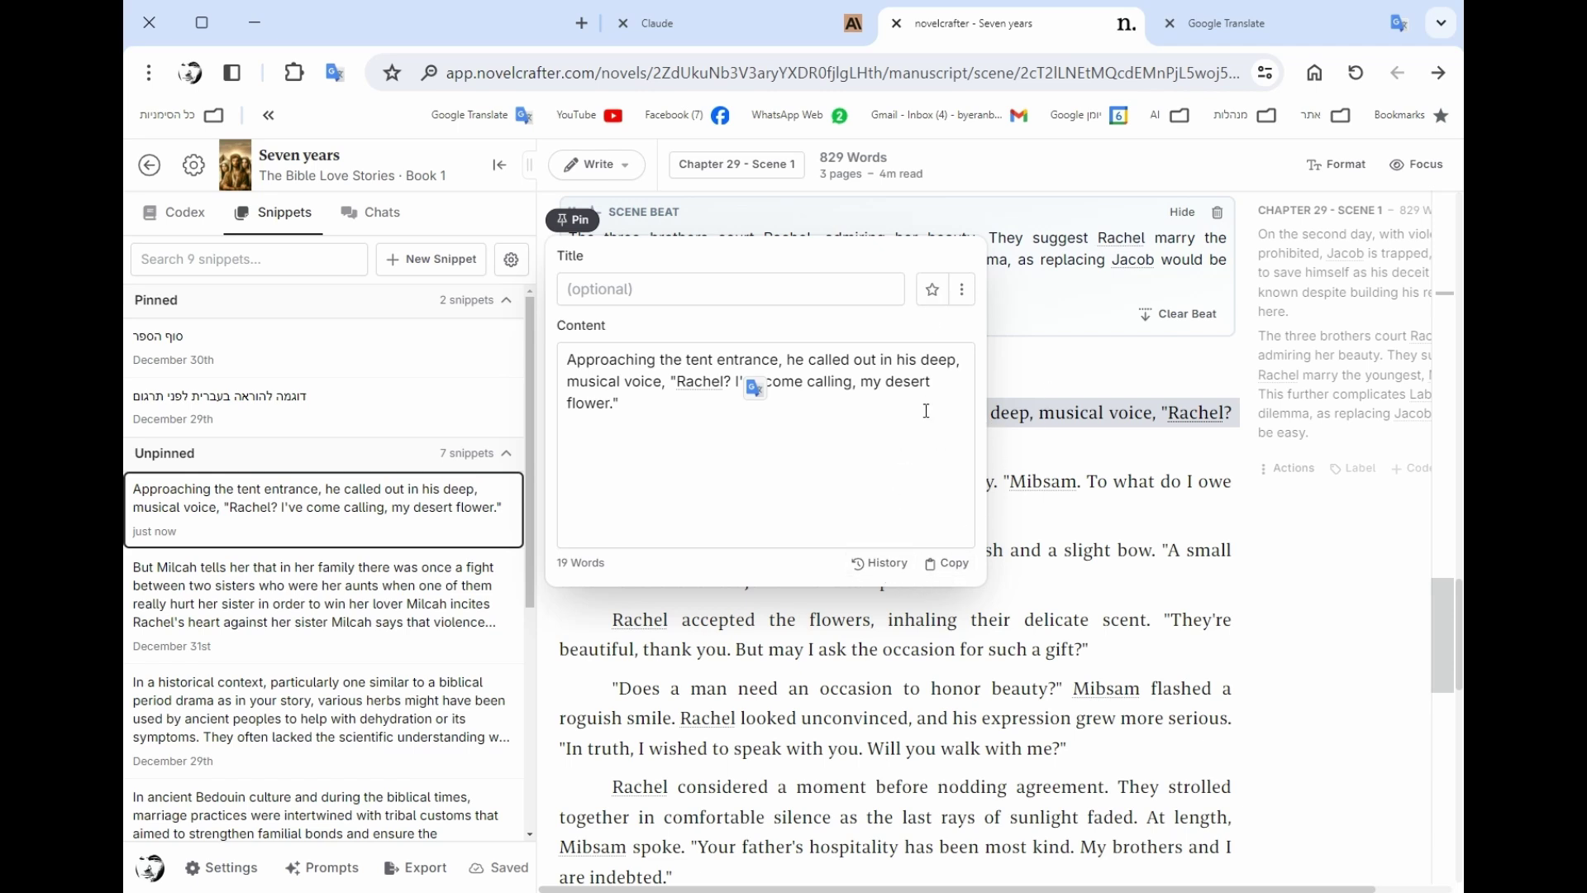
pyautogui.click(1085, 457)
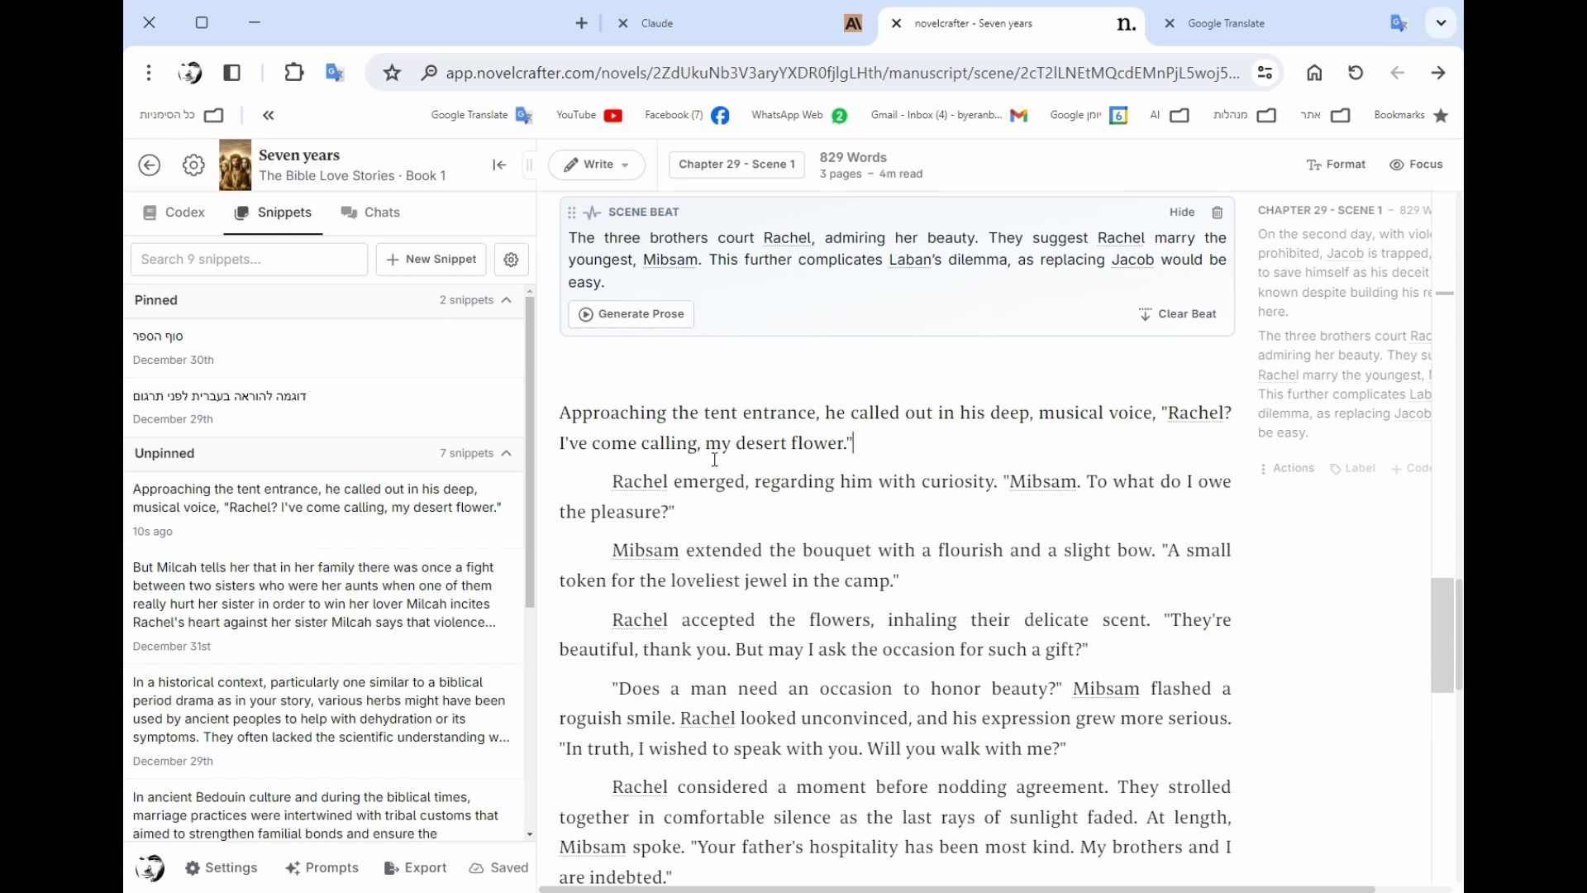
# - Generate prose from the beat with General Purpose Gemini Pro, adding Mesha's proposal that Mibsam marry Rachel
pyautogui.click(631, 315)
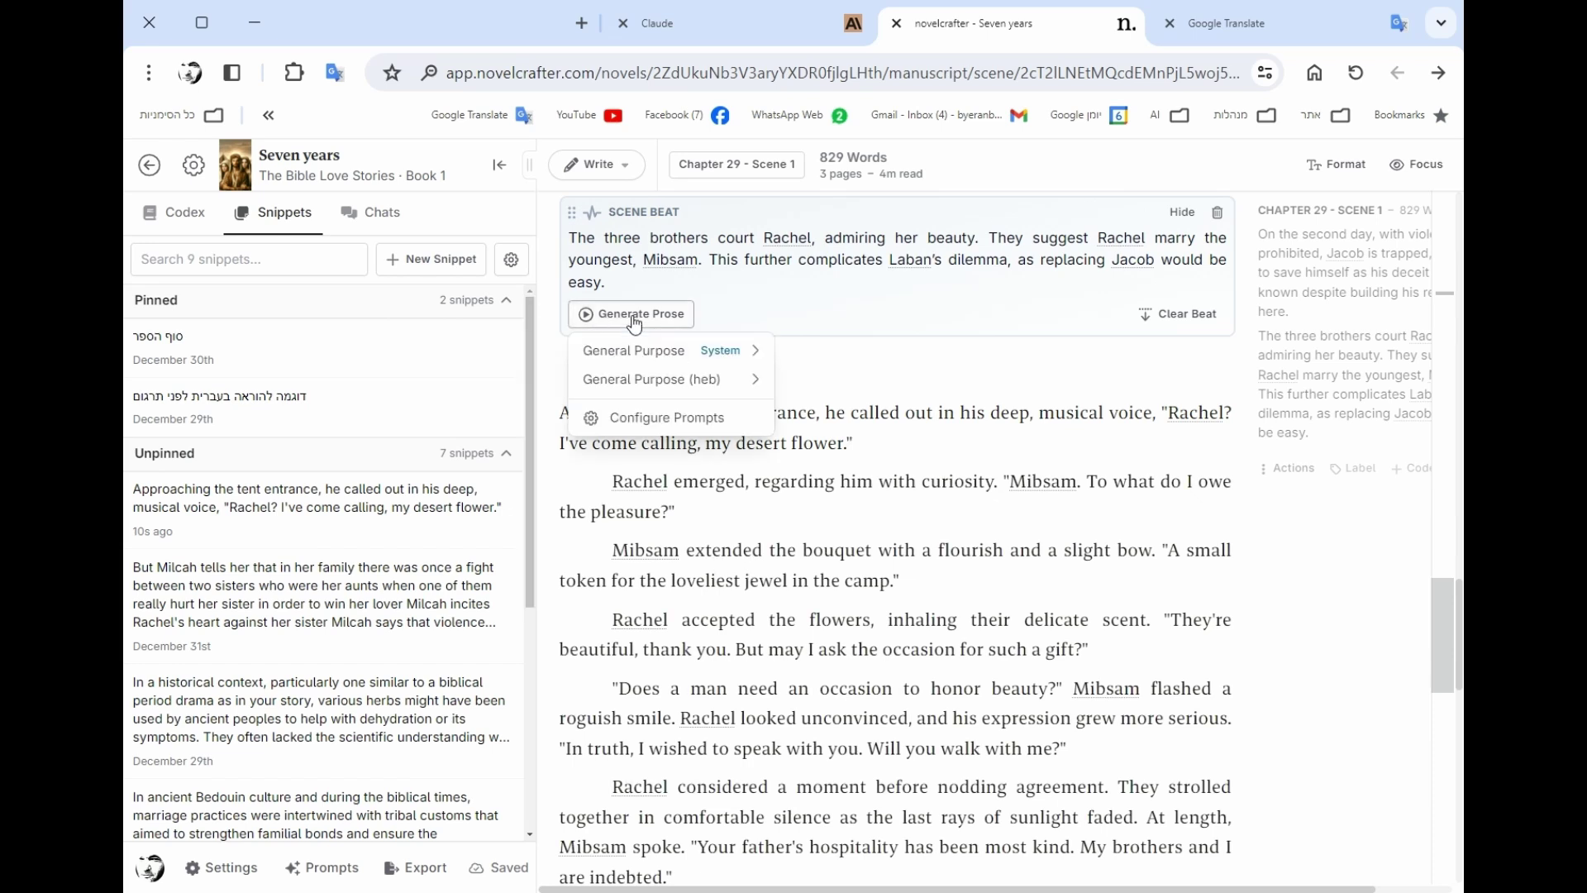
pyautogui.moveTo(681, 354)
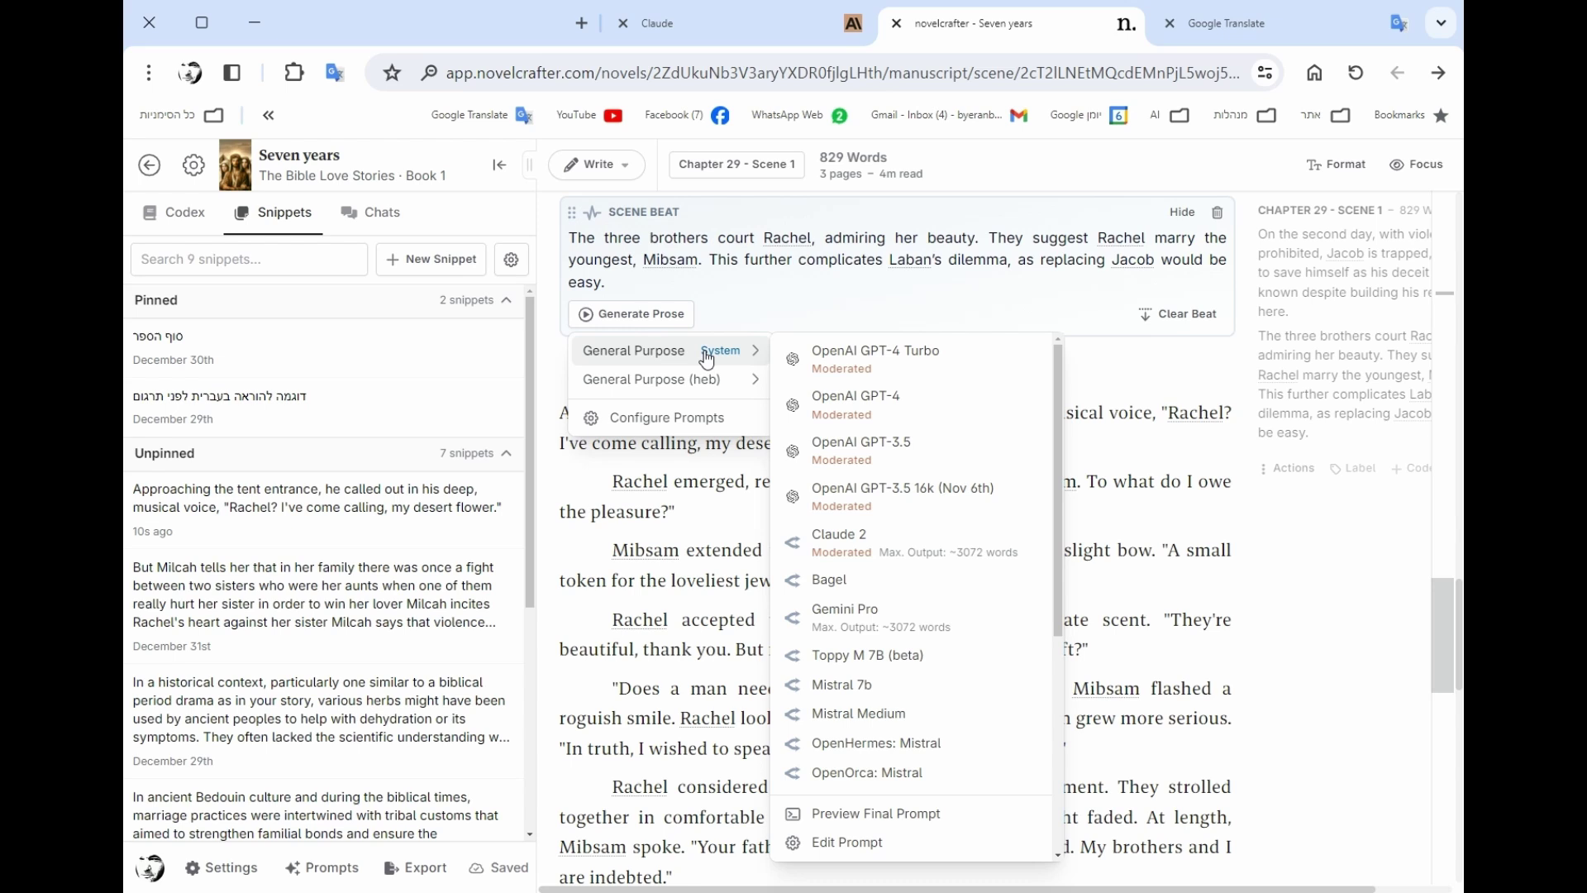
pyautogui.click(878, 621)
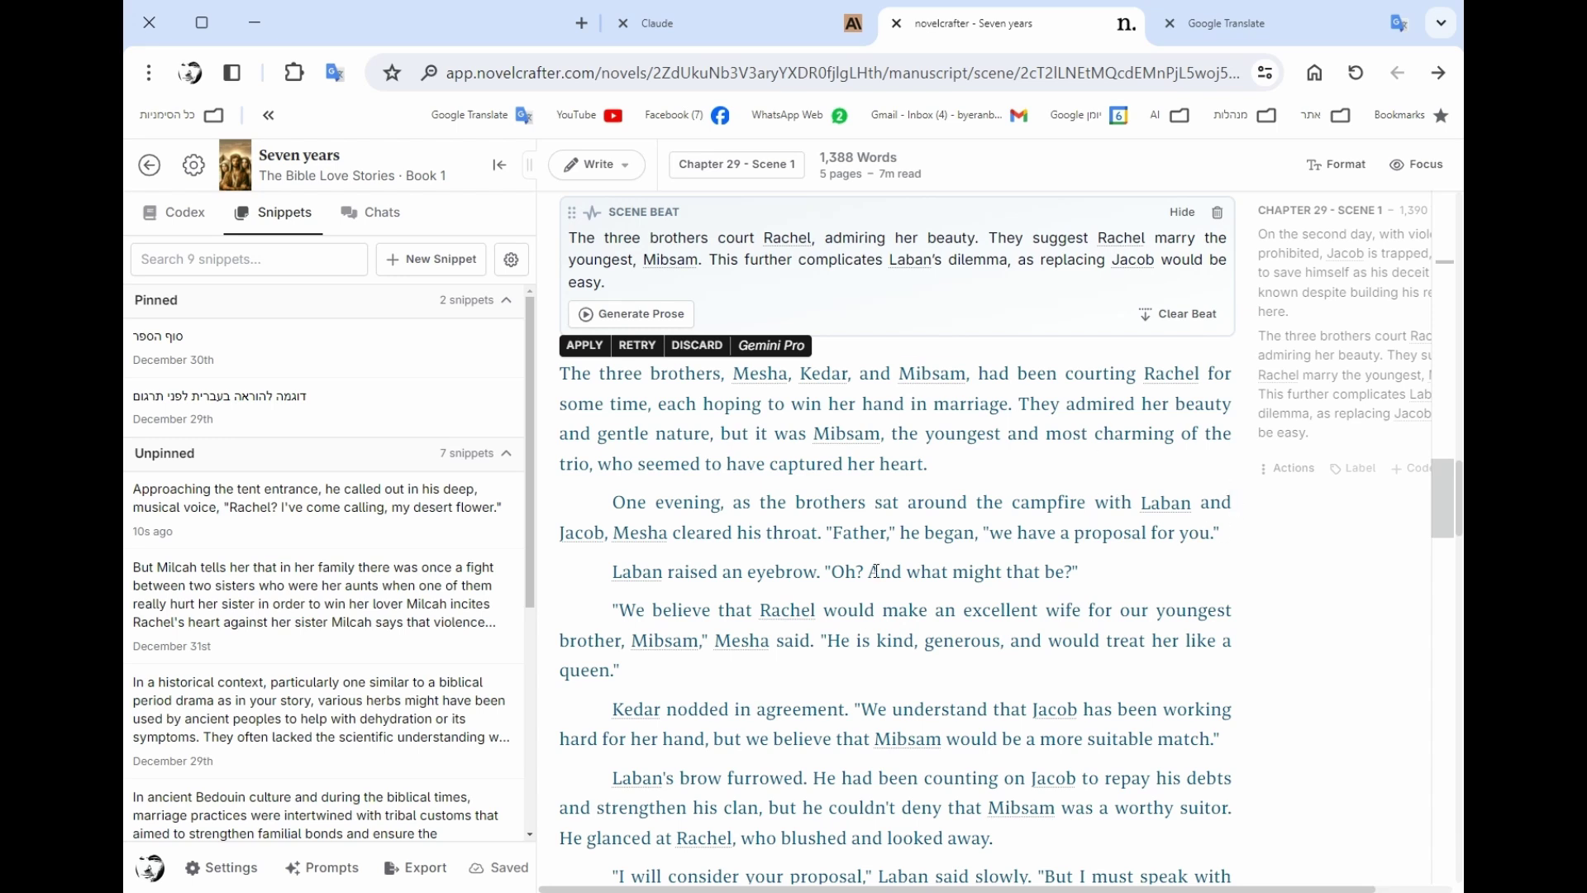
# - Check the scene's Summarize Scene action, scroll to the draft's desert ending, and bring up the workspace mode list
pyautogui.click(1293, 478)
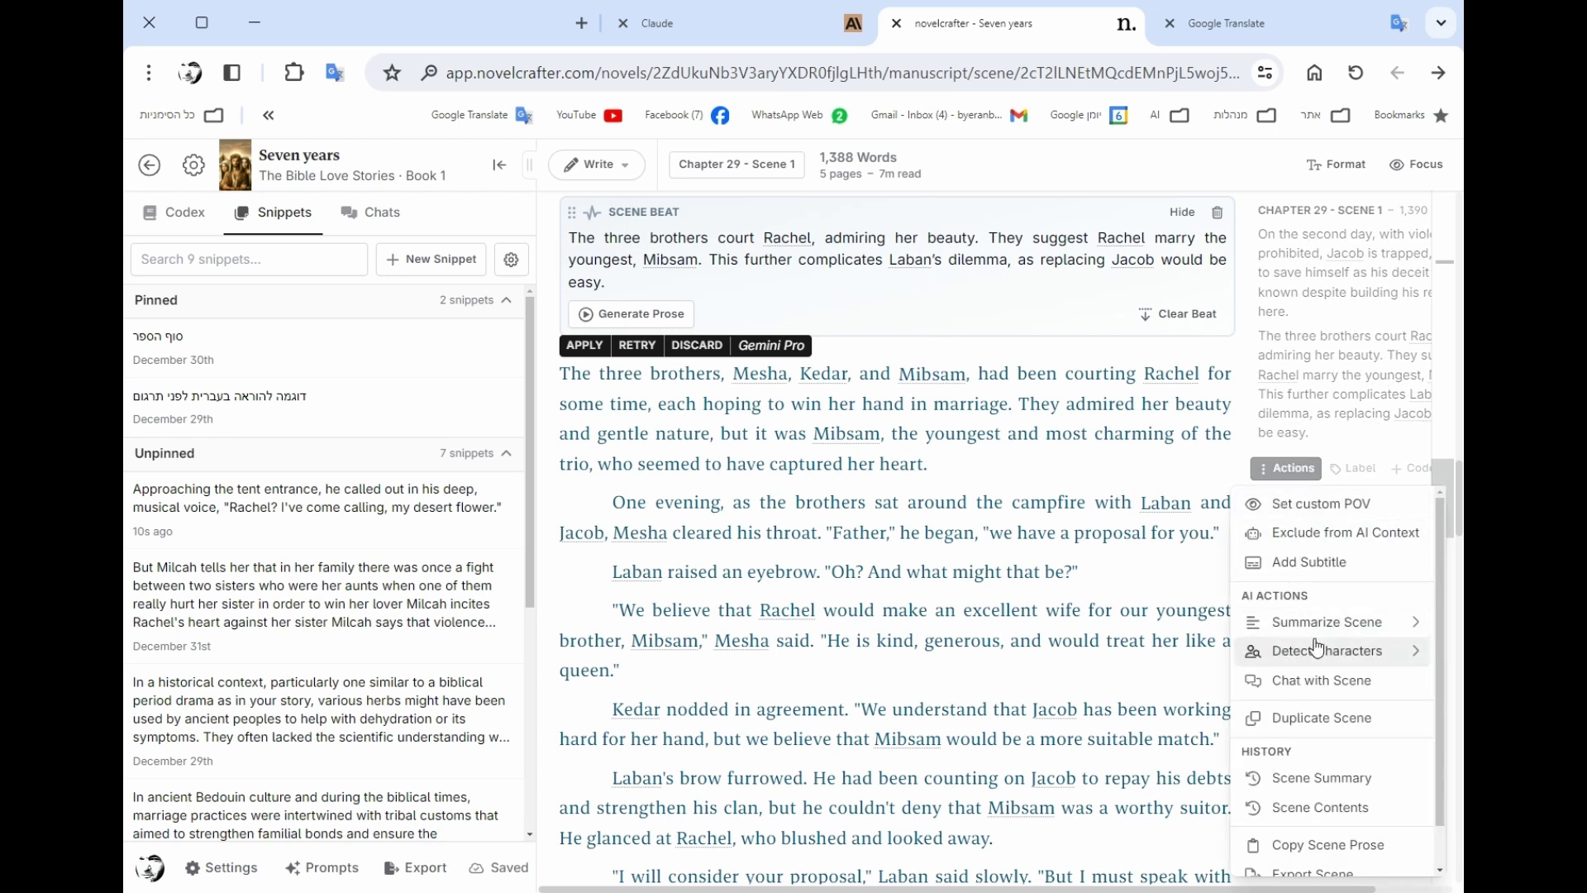
pyautogui.moveTo(1321, 630)
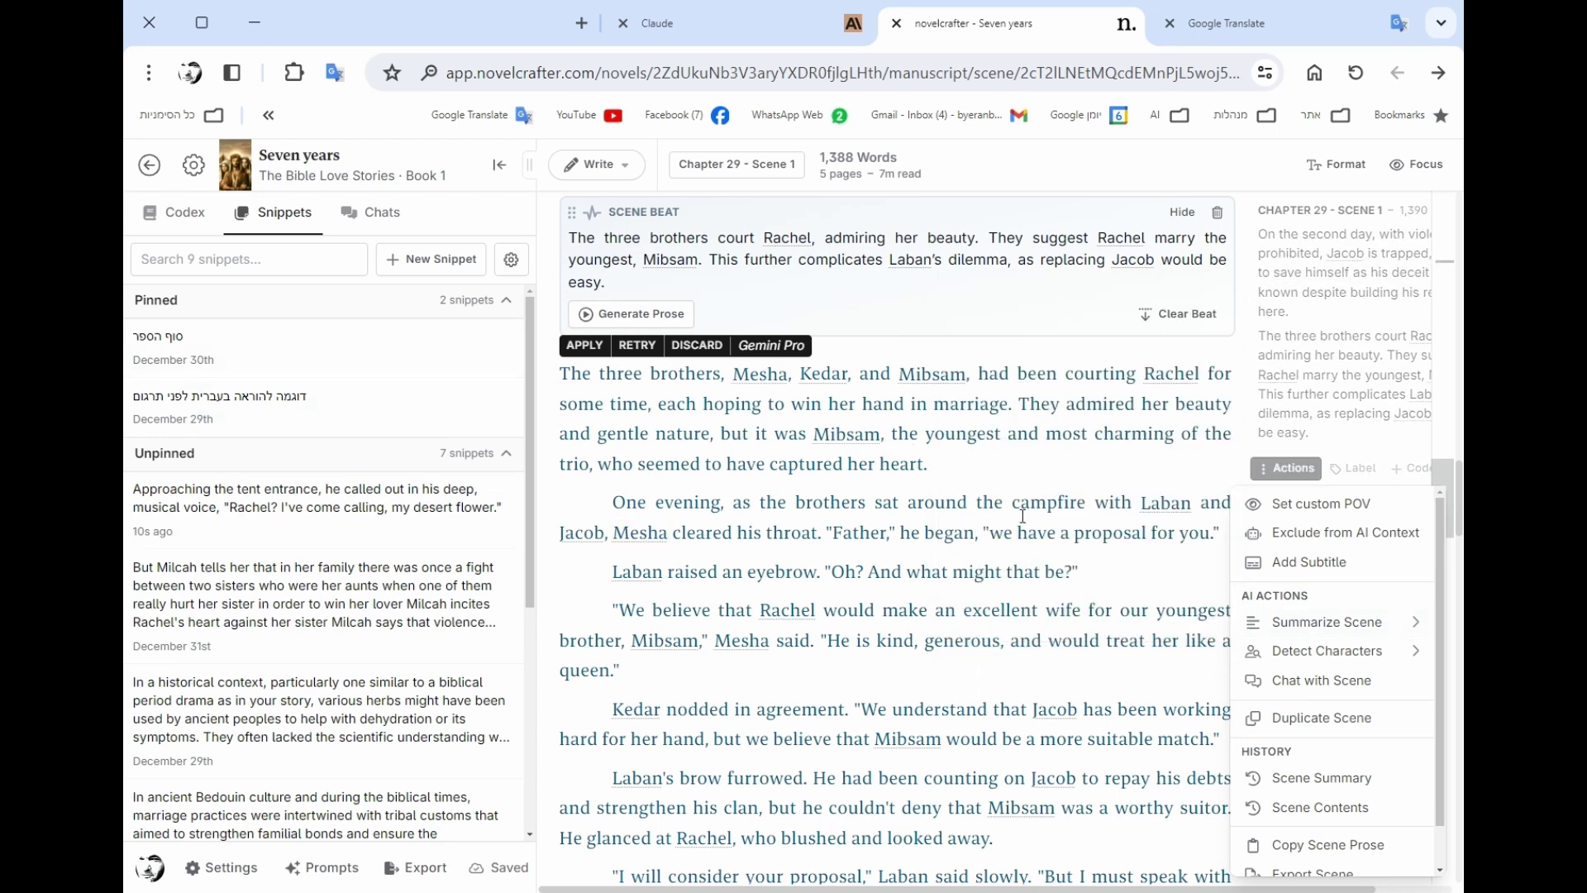
pyautogui.scroll(-15, 1015, 720)
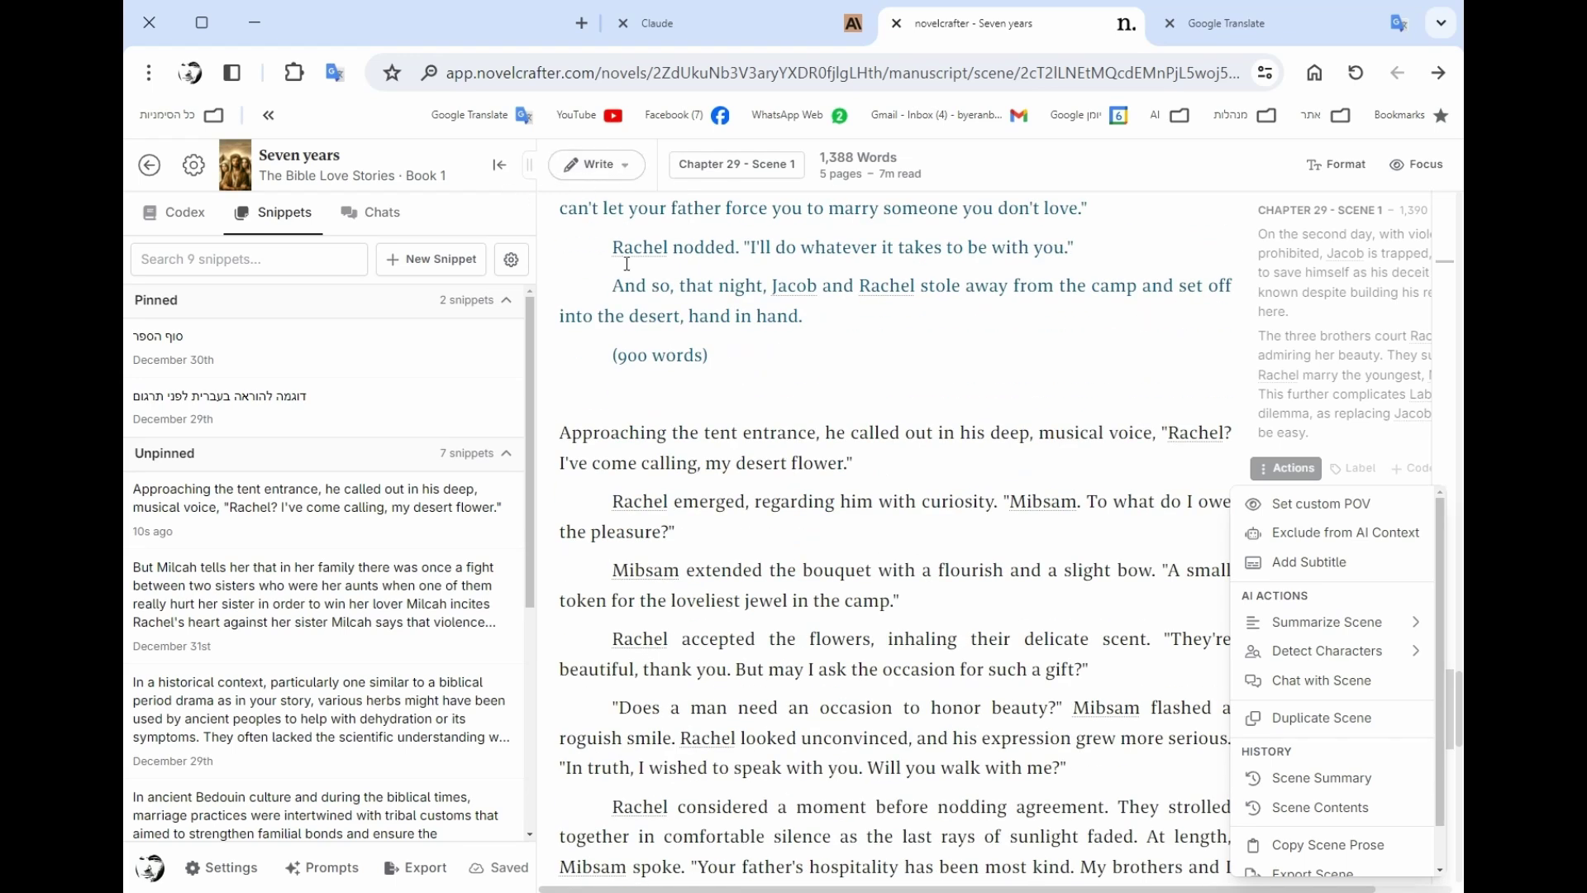
pyautogui.click(626, 170)
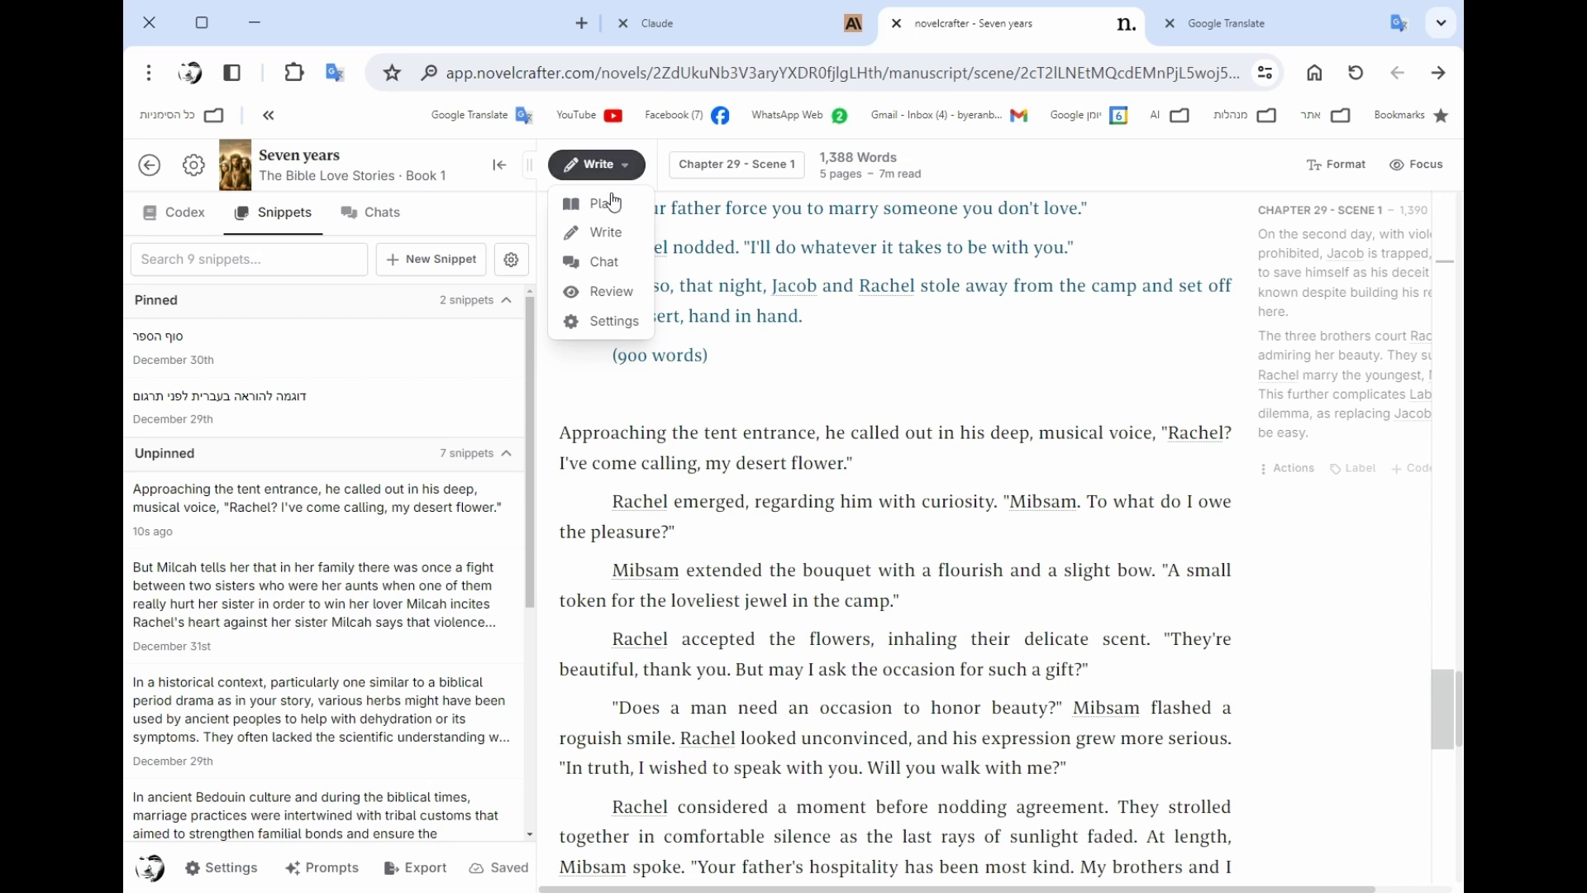
# - Switch to Review to see 37,863 total words and per-scene charts, then reopen the mode list
pyautogui.click(609, 294)
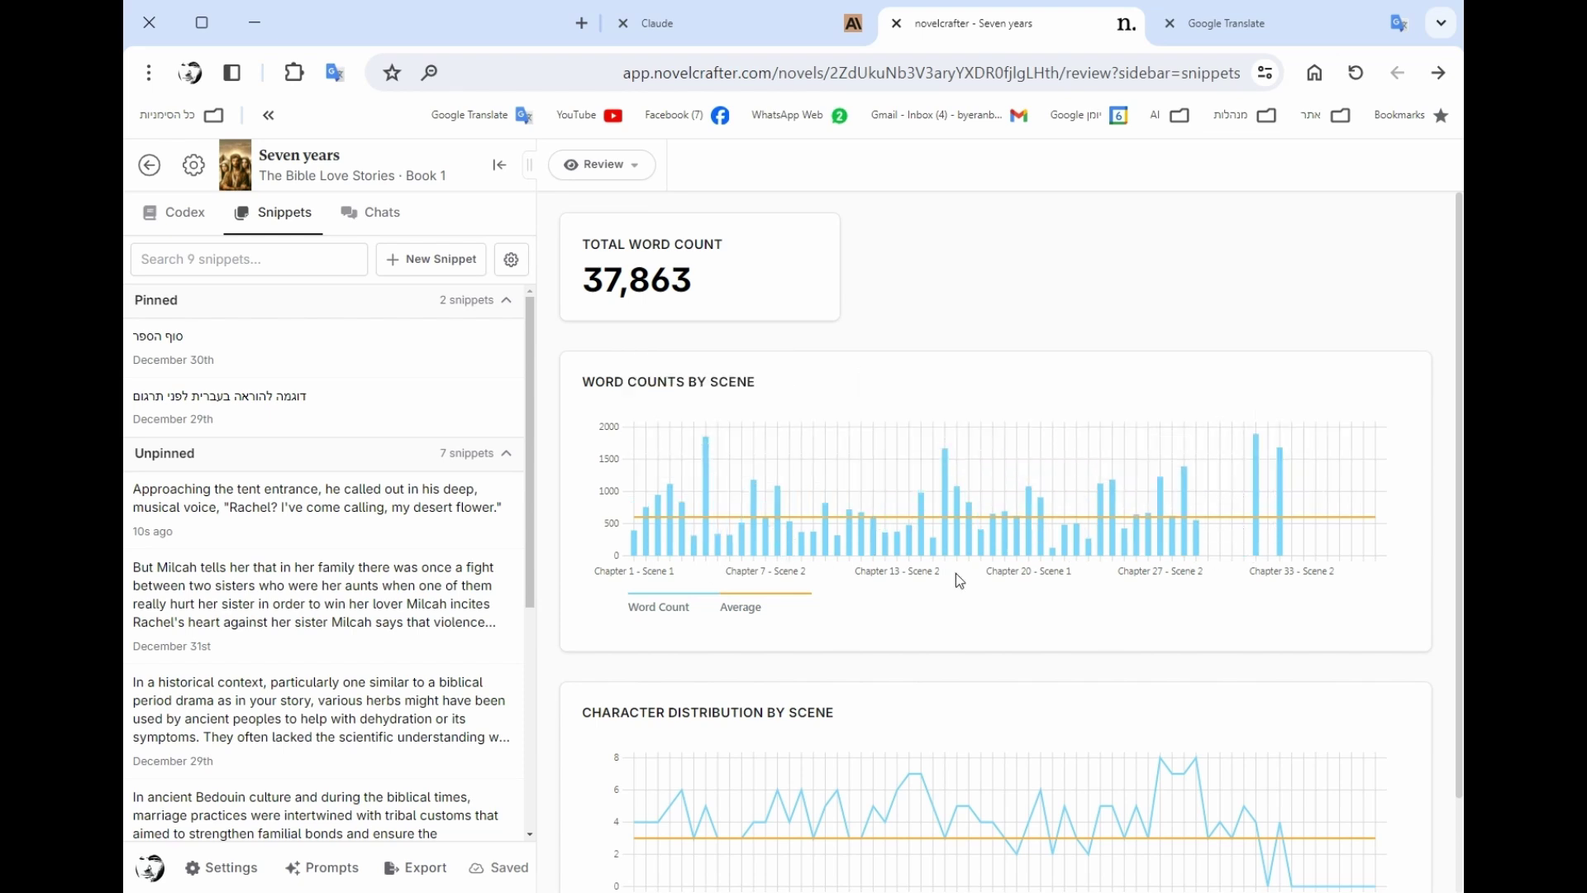
pyautogui.click(635, 172)
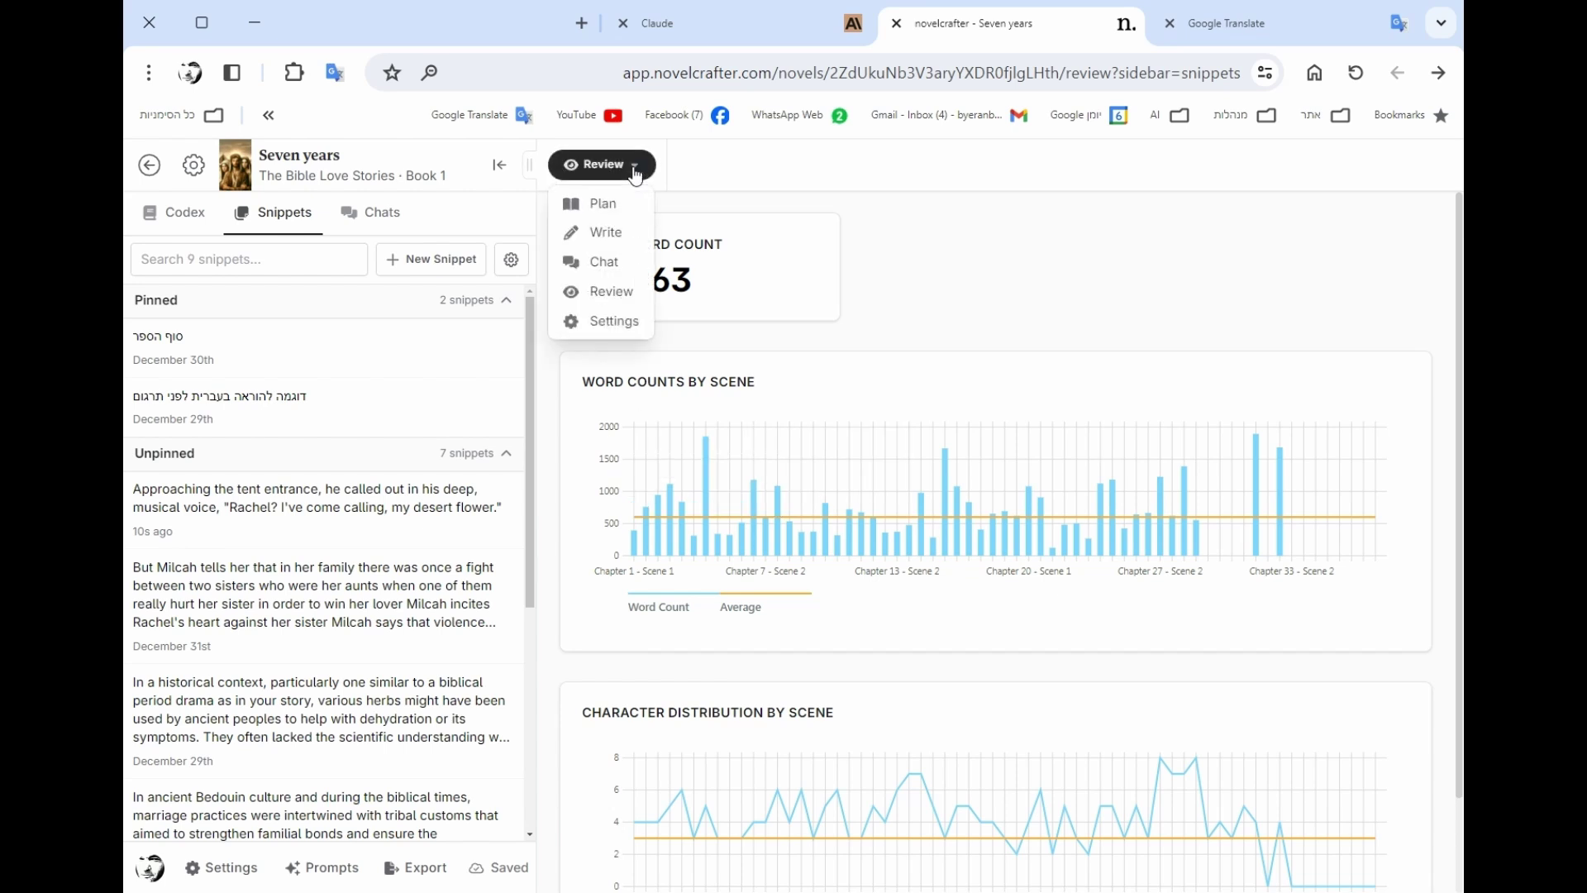
# - Switch to Chat to start a General Purpose GPT-4 Turbo thread beside earlier threads
pyautogui.click(606, 269)
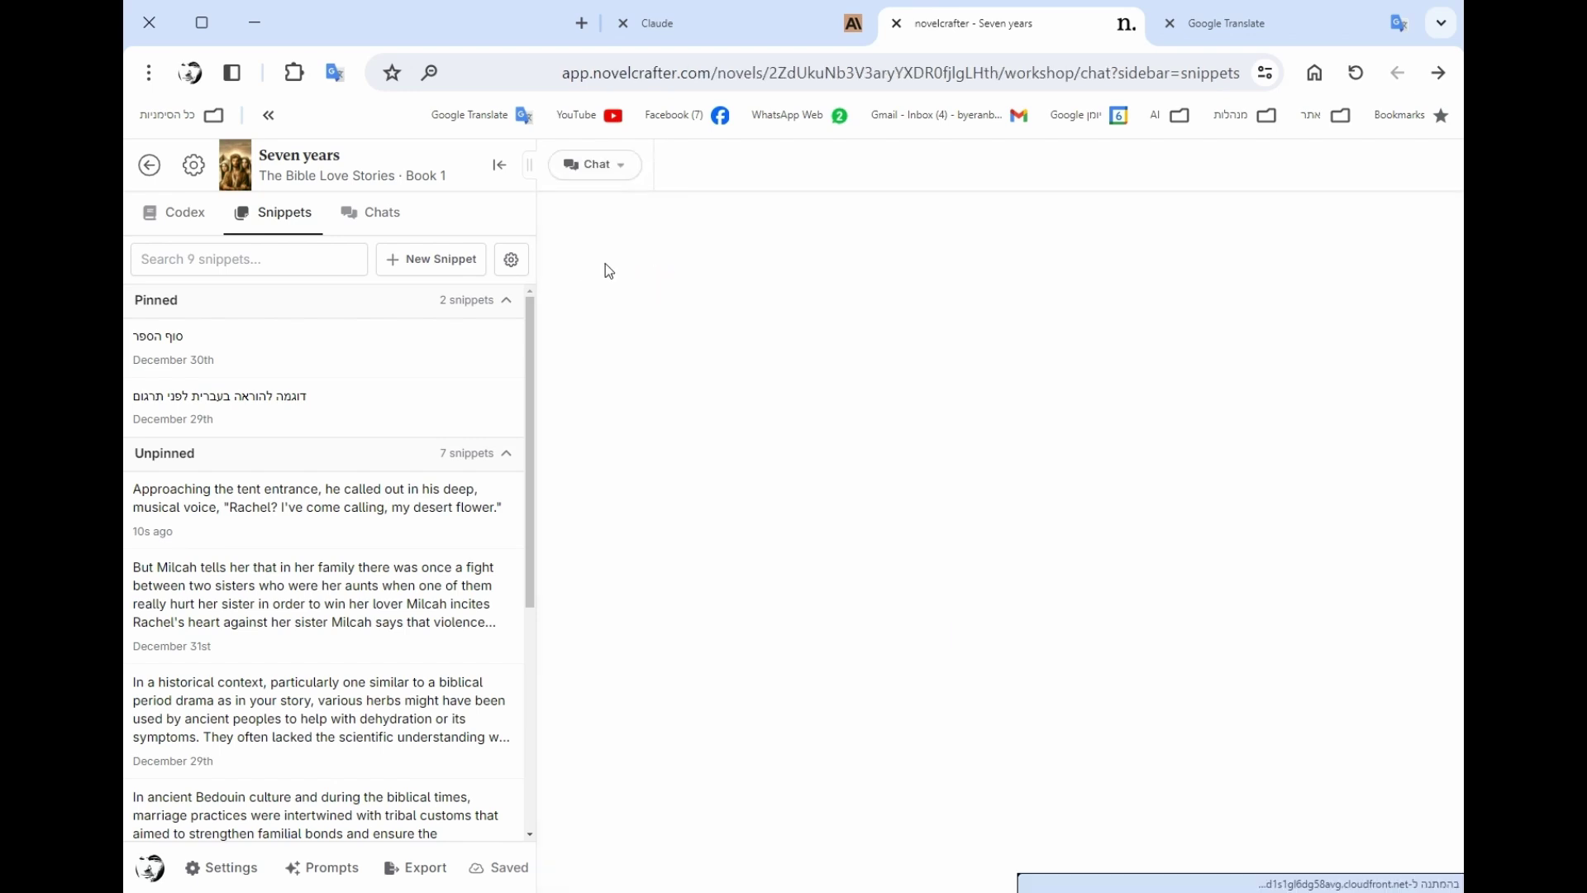